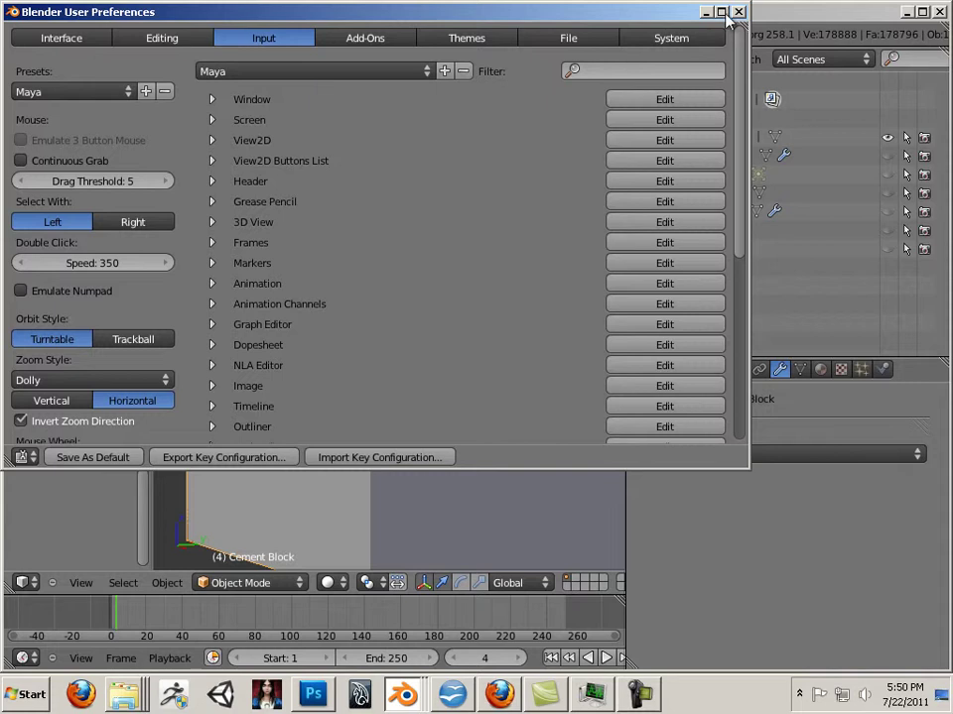
Choose the Maya input preset and close the User Preferences window.
left_click(124, 91)
left_click(97, 131)
left_click(739, 12)
left_click_drag(472, 319, 444, 311, "alt")
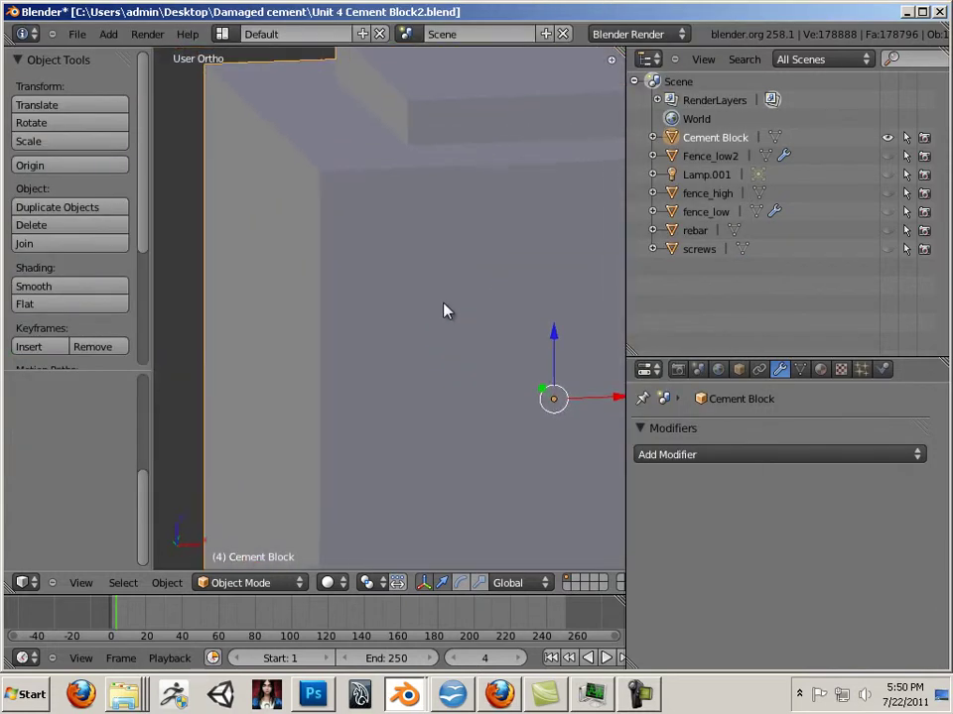
Turn on the Wire display option for the Cement Block object.
left_click_drag(541, 297, 440, 298, "alt")
left_click(738, 370)
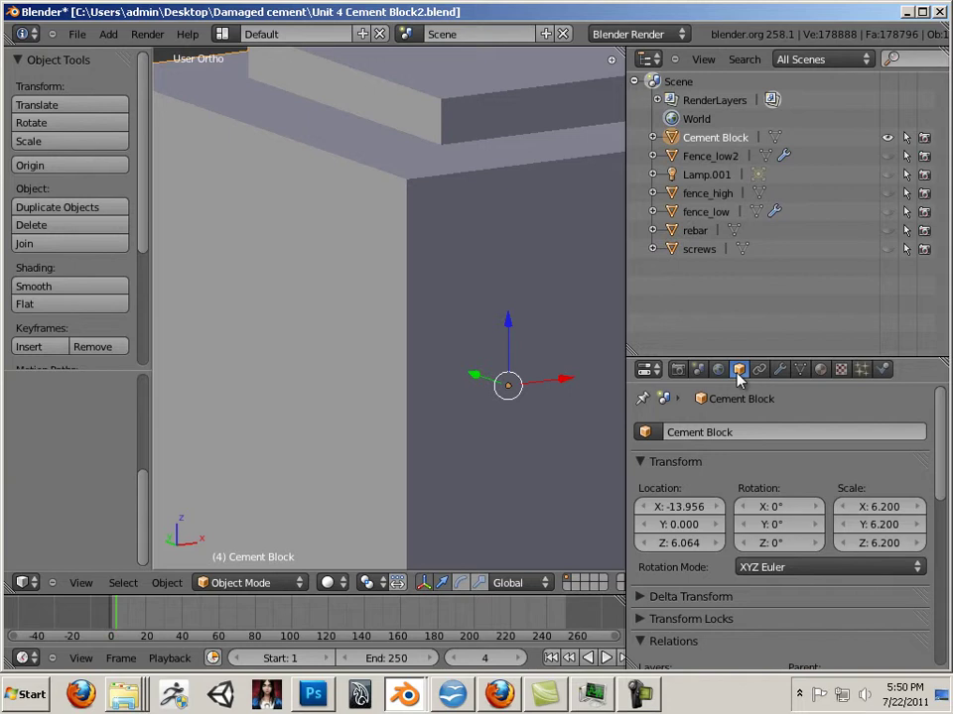
scroll(733, 437, "down", 8)
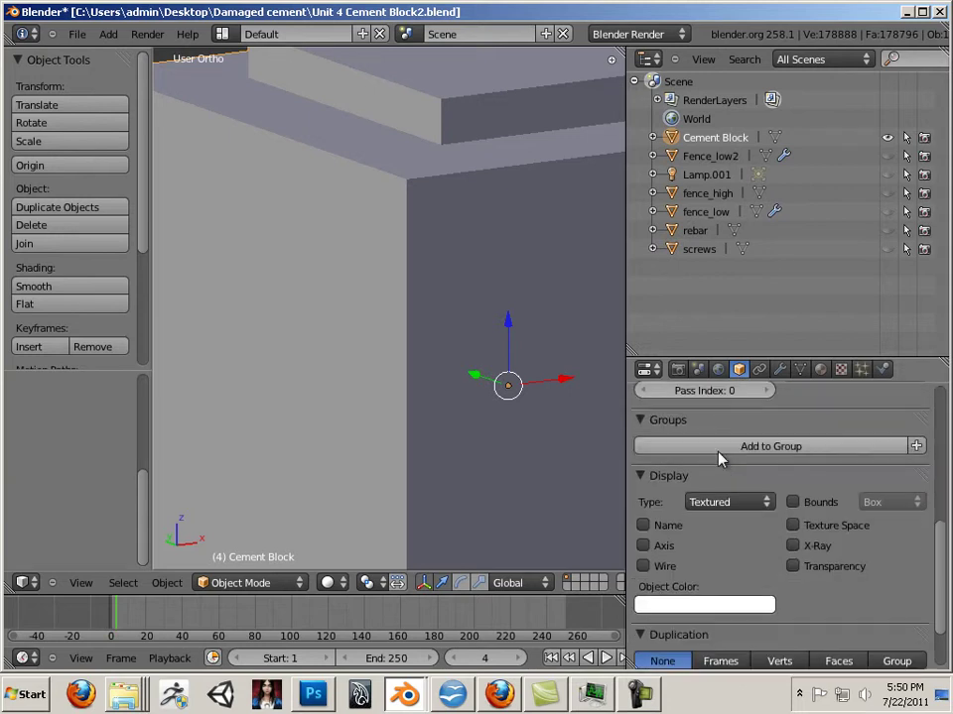
left_click(653, 566)
scroll(429, 398, "down", 3)
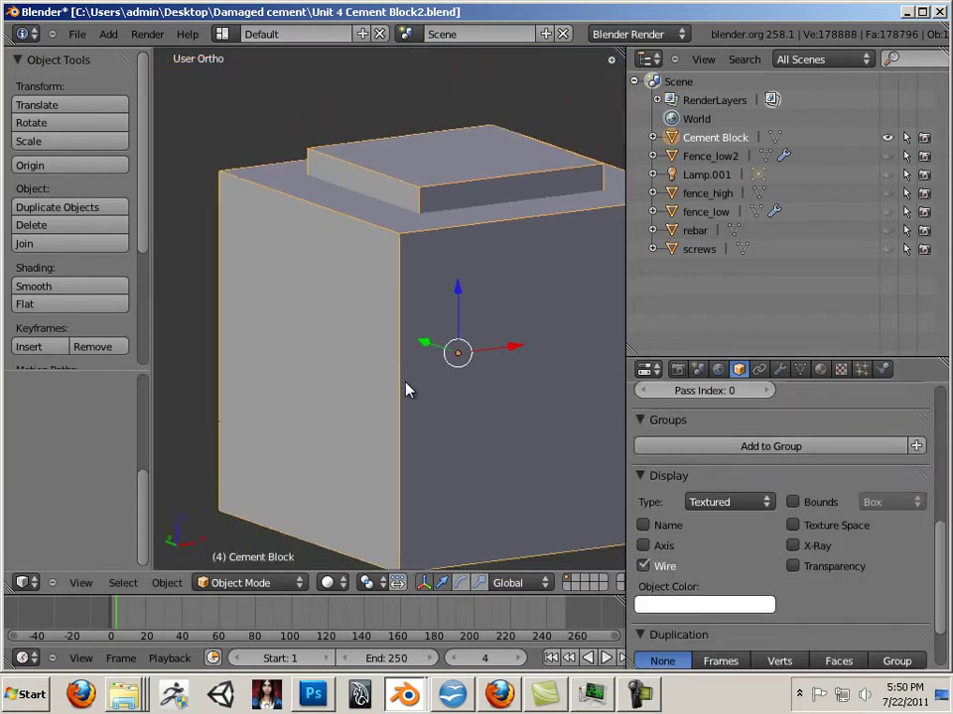
Examine the edge loops around the Cement Block's upper corner in Edit Mode, and return to Object Mode.
scroll(408, 389, "up", 3)
key("Tab")
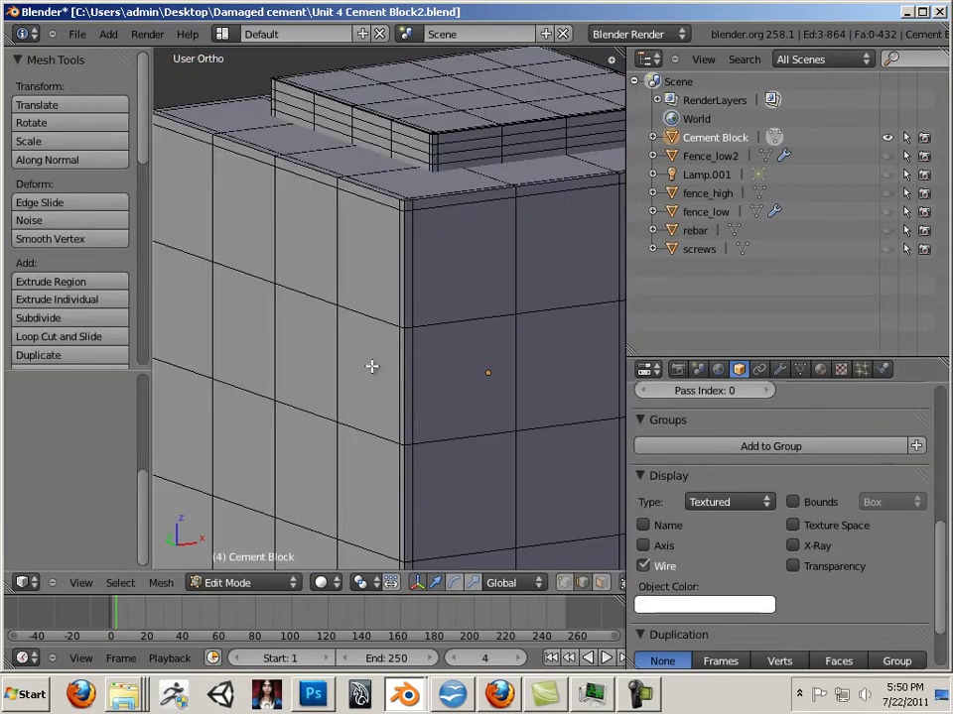
mouse_move(370, 366)
middle_mouse_down()
mouse_move(400, 354)
mouse_move(487, 433)
mouse_move(373, 374)
mouse_move(315, 391)
mouse_move(359, 380)
middle_mouse_up()
scroll(396, 387, "up", 4)
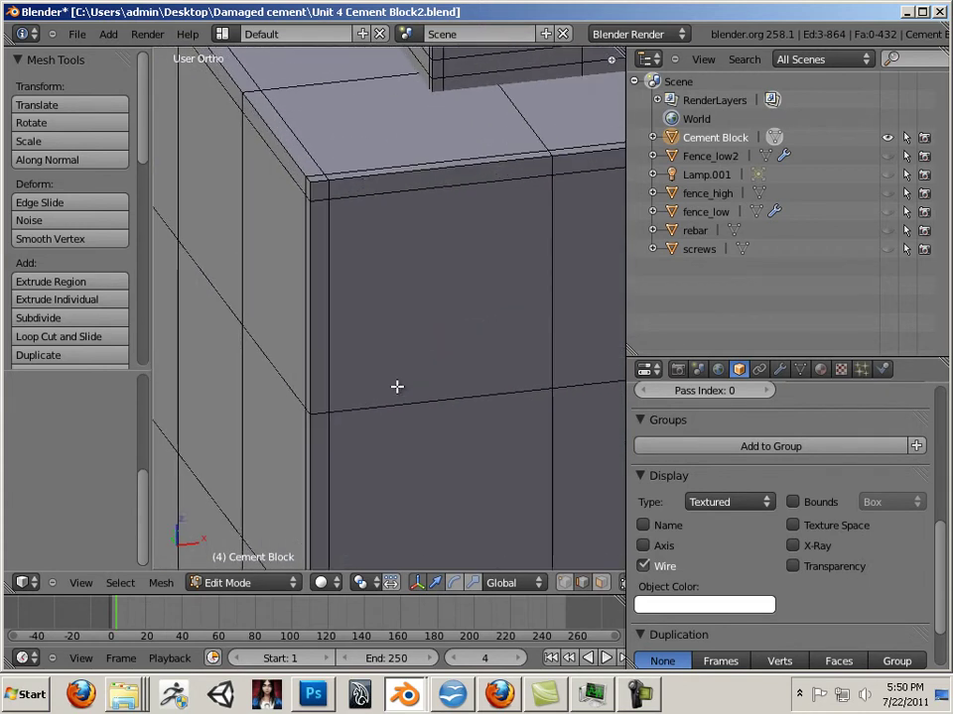
scroll(434, 388, "down", 4)
scroll(397, 390, "up", 5)
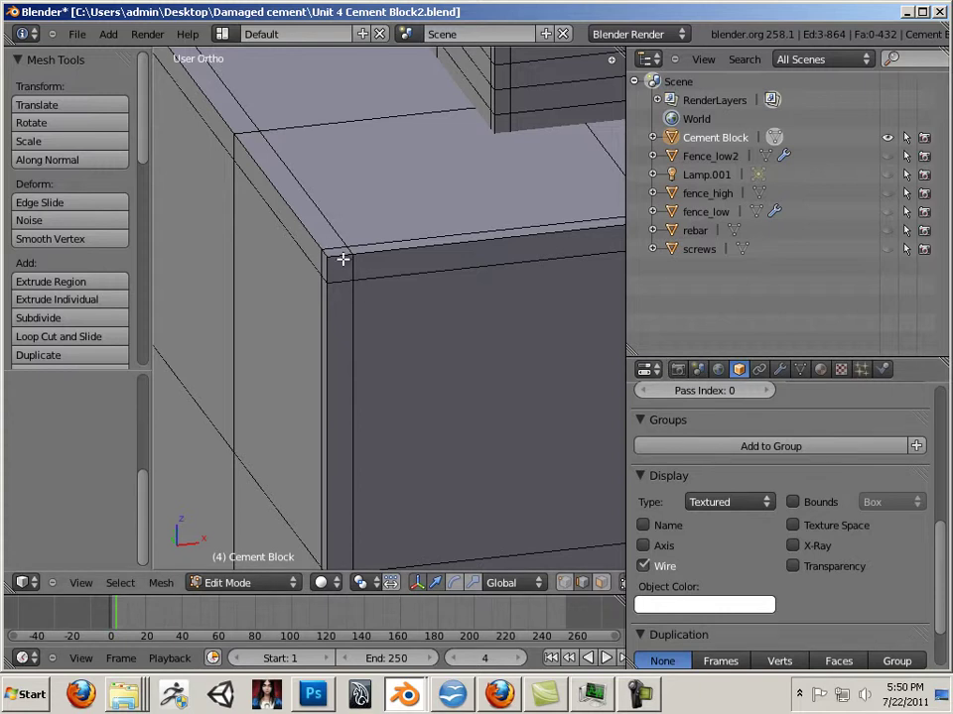
key("Tab")
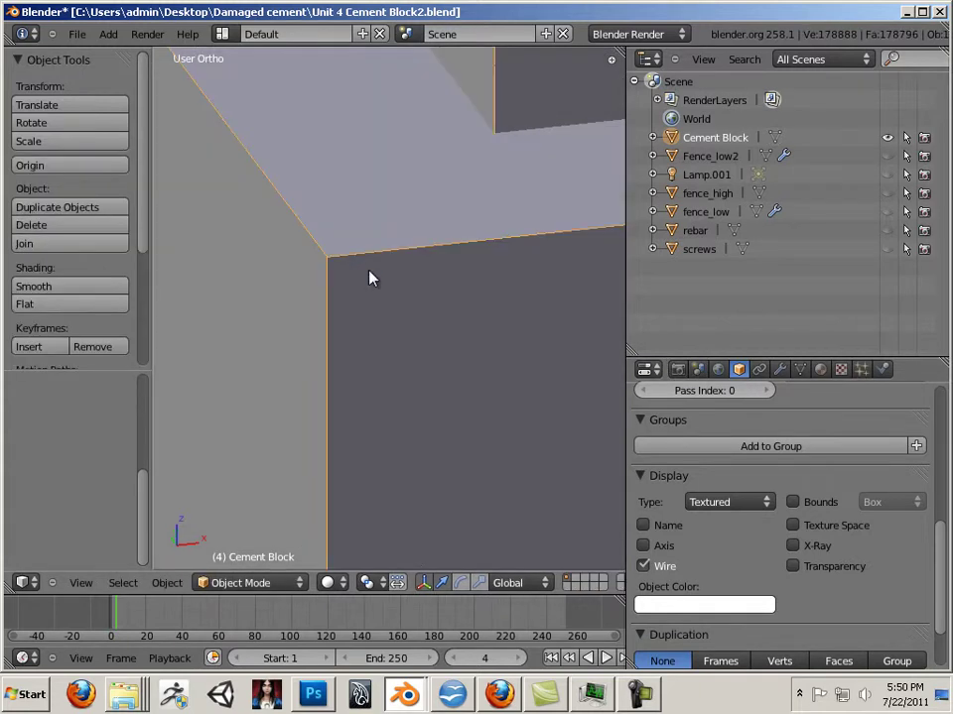
Add a Multiresolution modifier to the Cement Block and subdivide it three times.
left_click(778, 369)
left_click(685, 454)
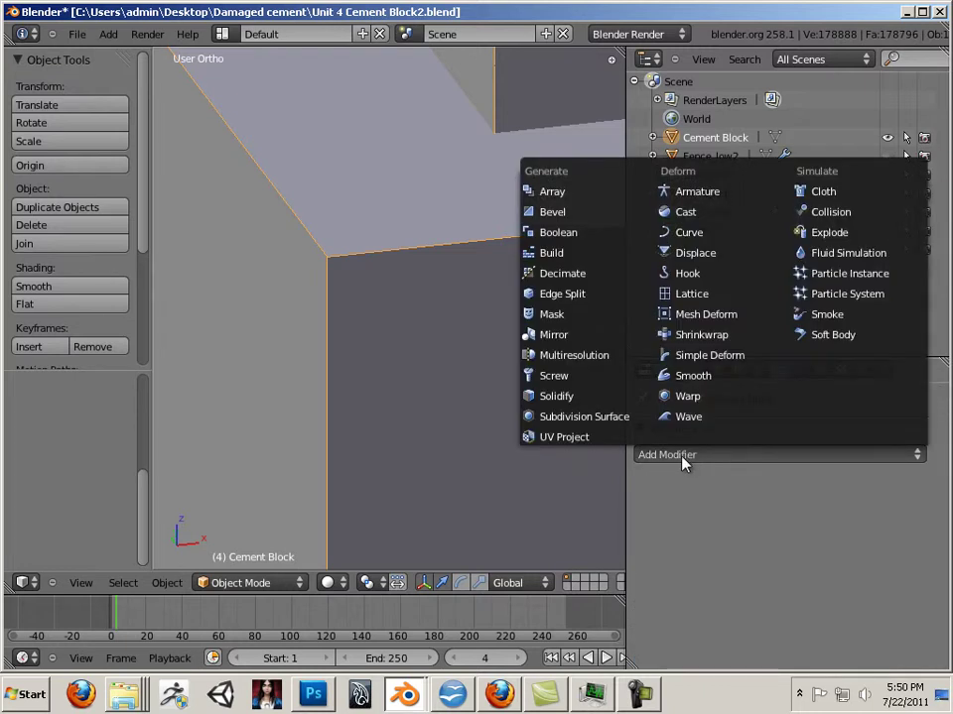
left_click(576, 354)
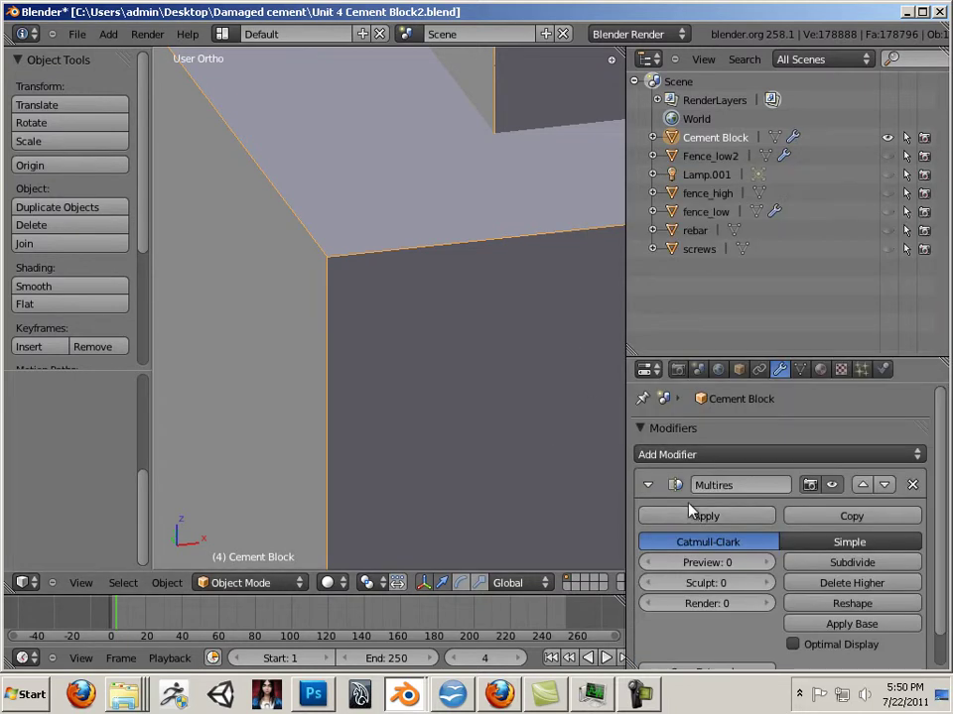
left_click(841, 564)
left_click(841, 564)
left_click(840, 564)
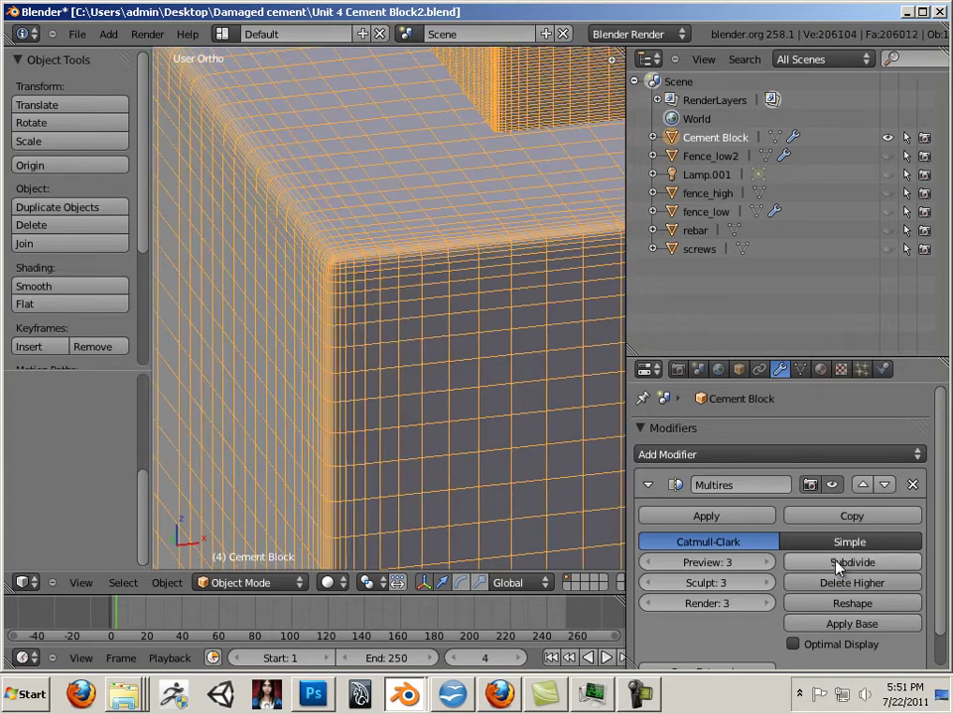
Examine the subdivided mesh density and rounding at the Cement Block's upper corner.
mouse_move(419, 459)
middle_mouse_down()
mouse_move(342, 428)
mouse_move(412, 438)
mouse_move(359, 447)
mouse_move(435, 449)
mouse_move(301, 489)
mouse_move(326, 458)
mouse_move(422, 452)
middle_mouse_up()
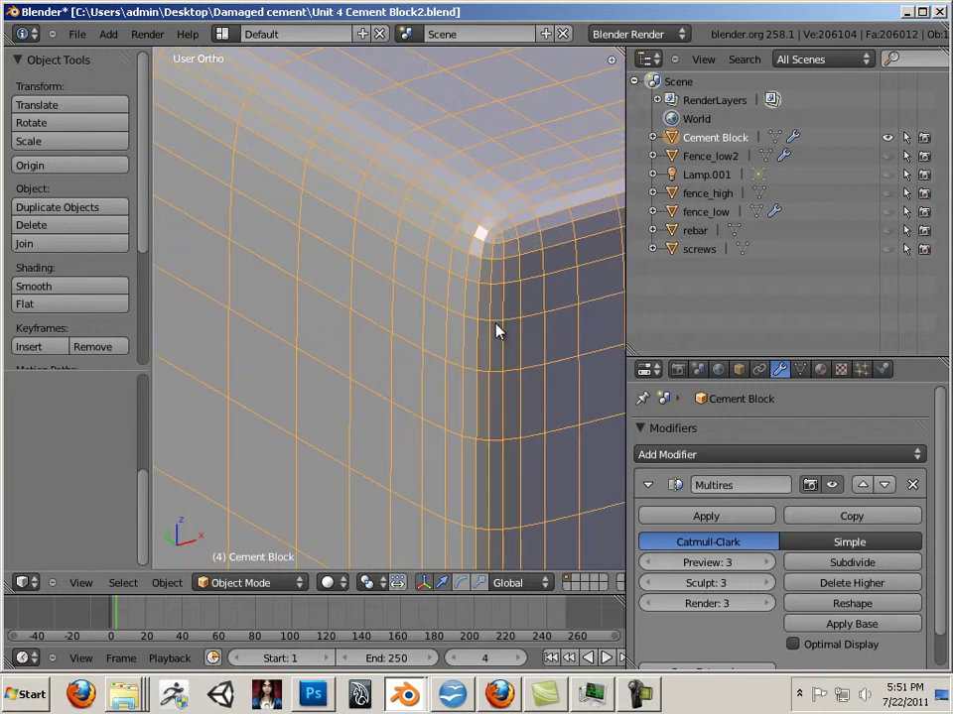
middle_click_drag(487, 340, 486, 328)
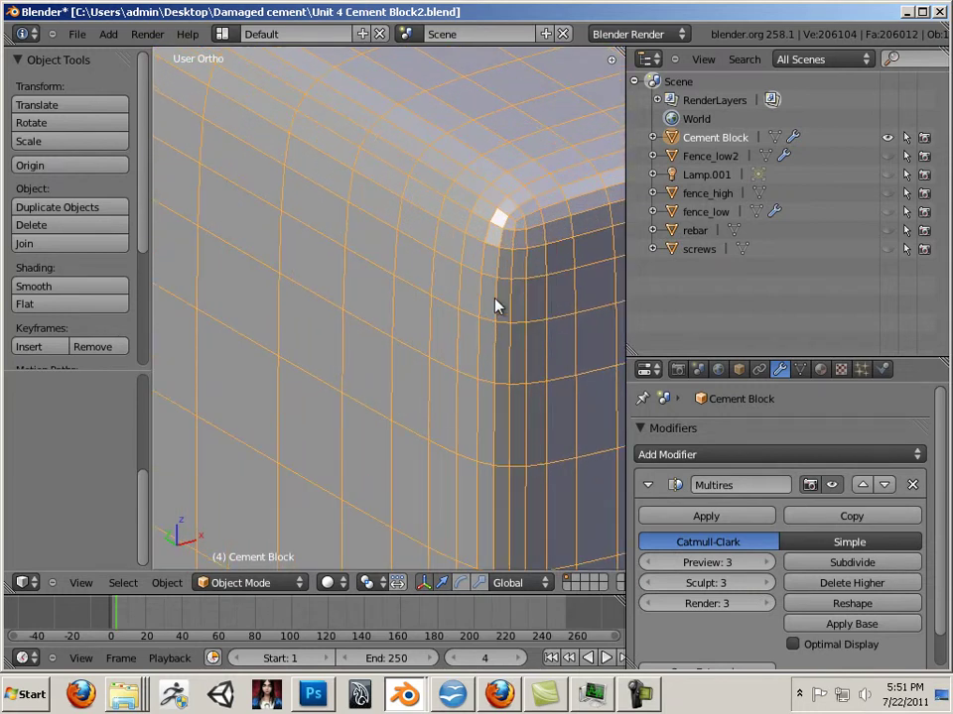
scroll(495, 304, "down", 8)
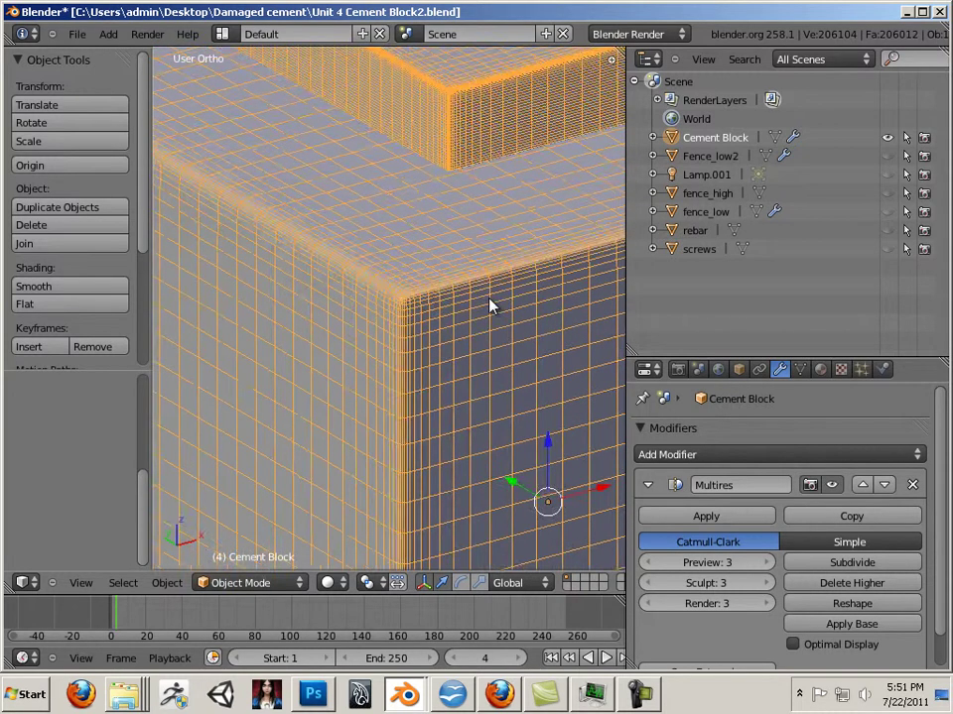
key("Tab")
key("Tab")
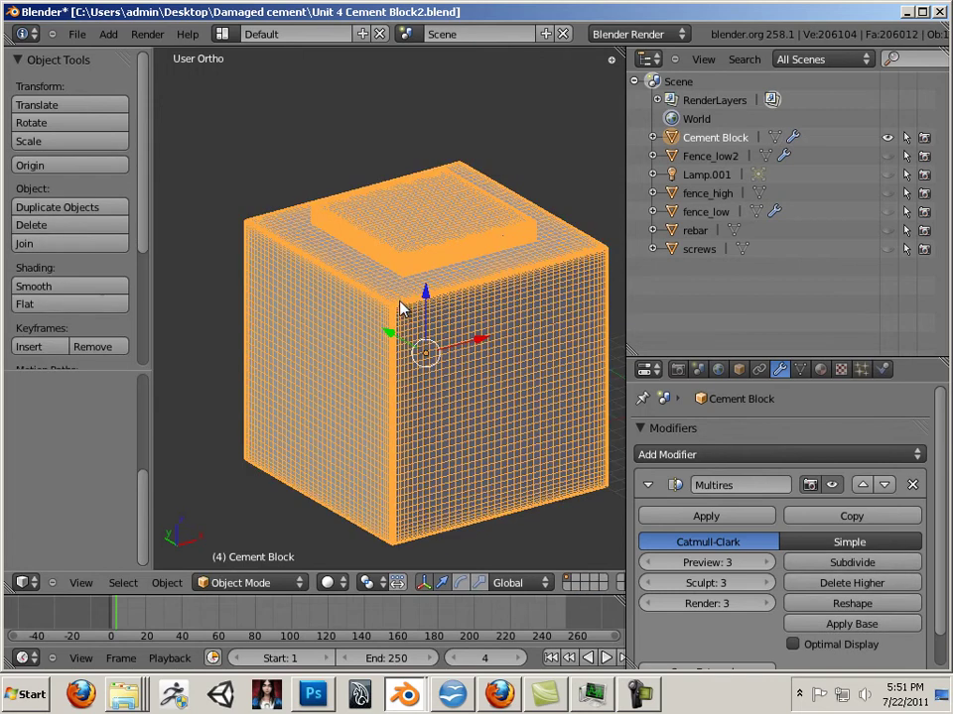
scroll(397, 310, "up", 3)
scroll(397, 310, "up", 8)
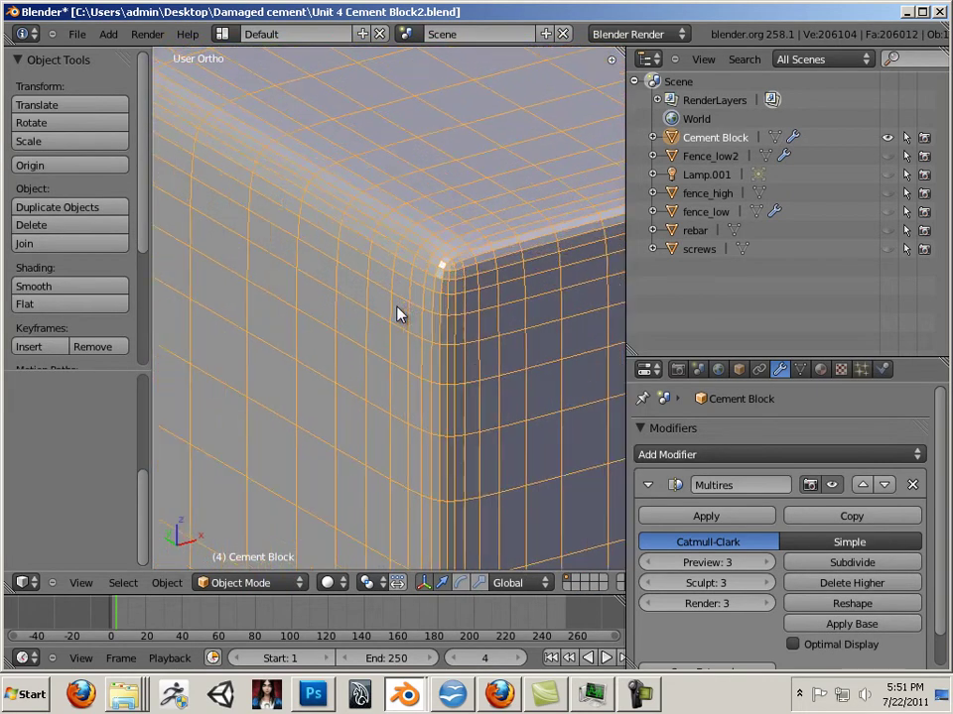
middle_click_drag(499, 319, 453, 325)
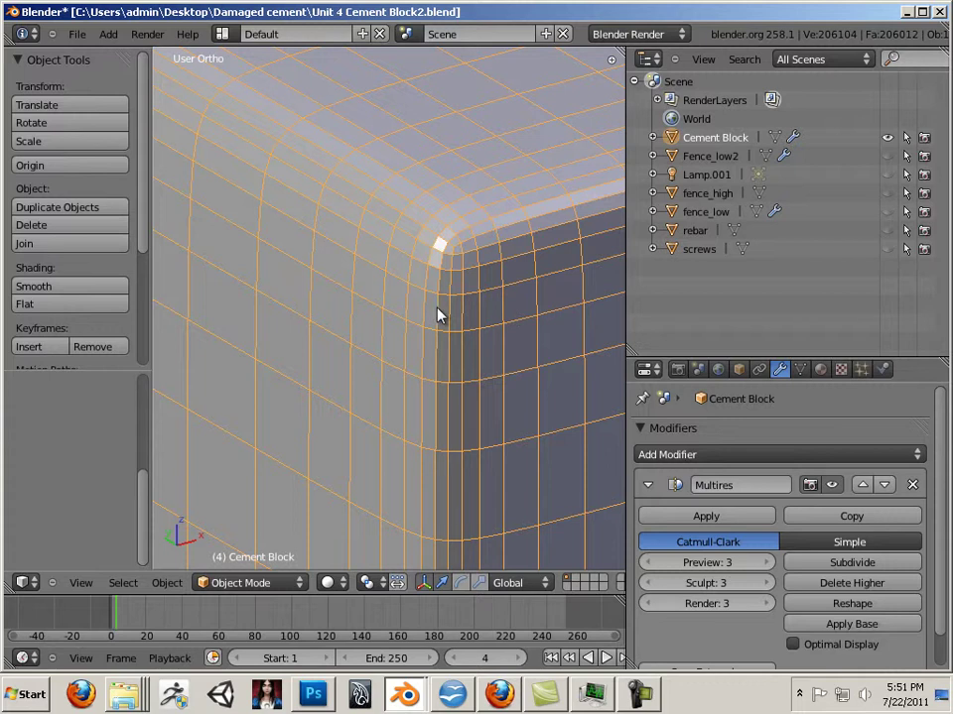
middle_click_drag(448, 328, 447, 325)
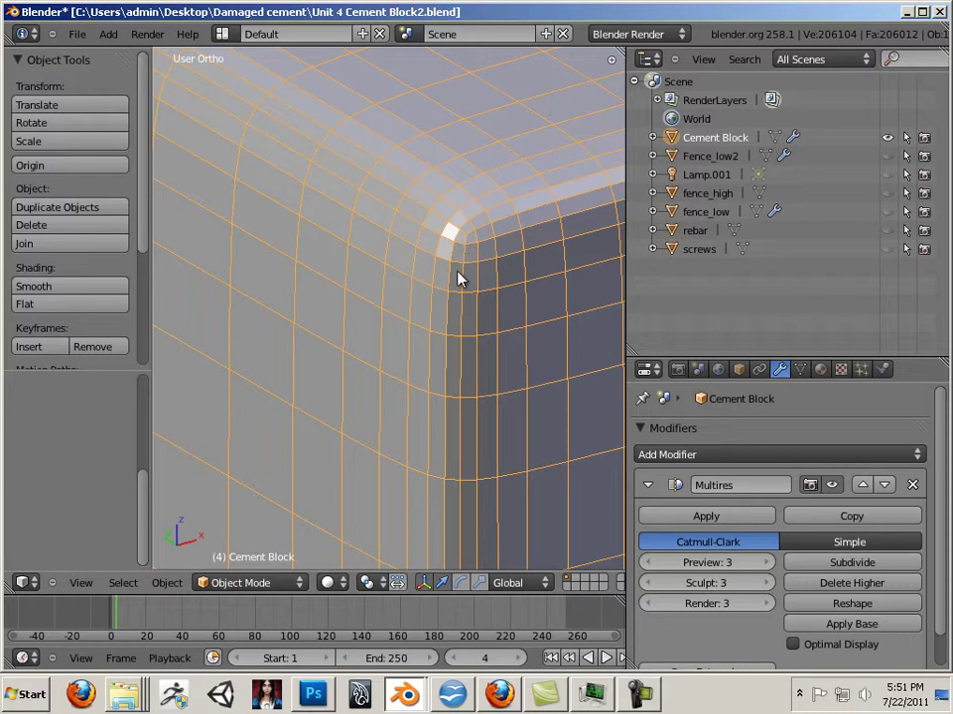
middle_click_drag(455, 281, 504, 231)
scroll(506, 291, "down", 5)
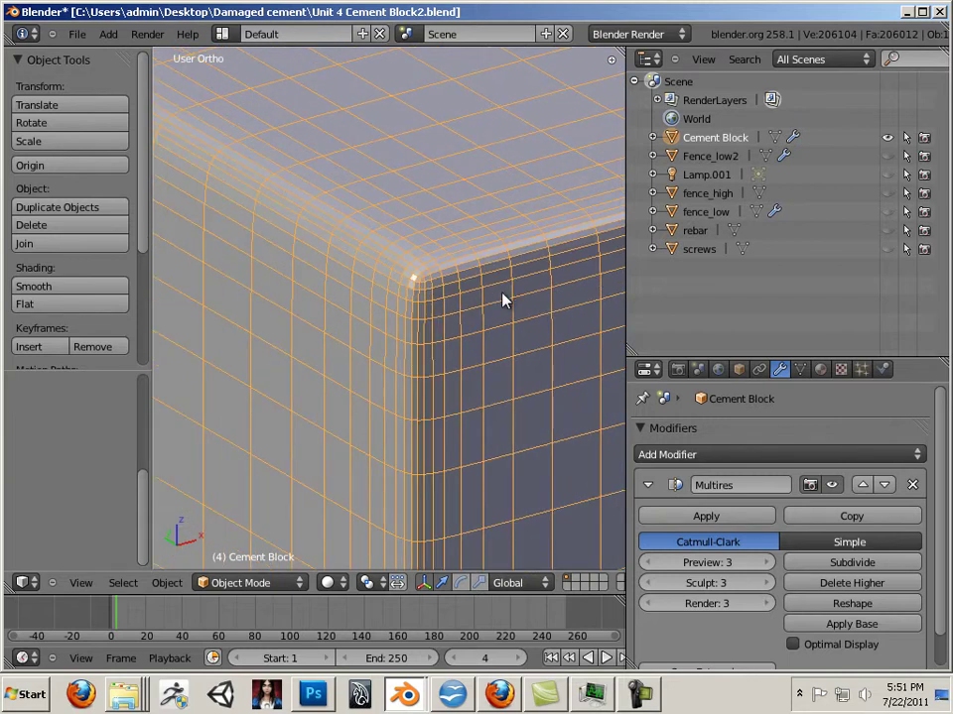
Subdivide the Multires modifier two more times to level 5 and lower its Preview level to 4.
left_click(843, 570)
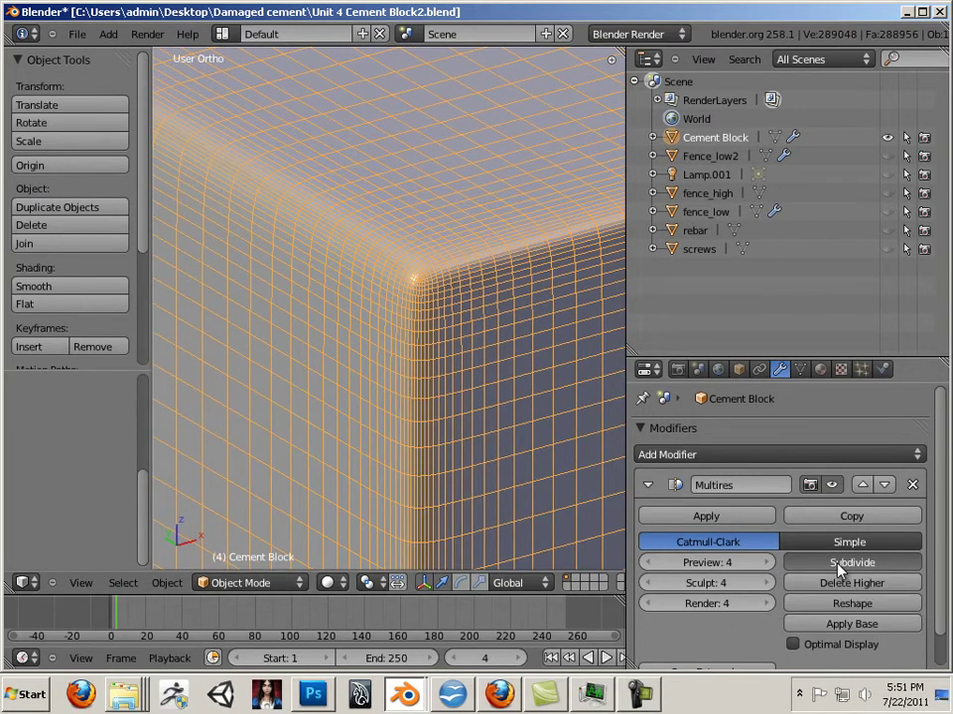
left_click(840, 565)
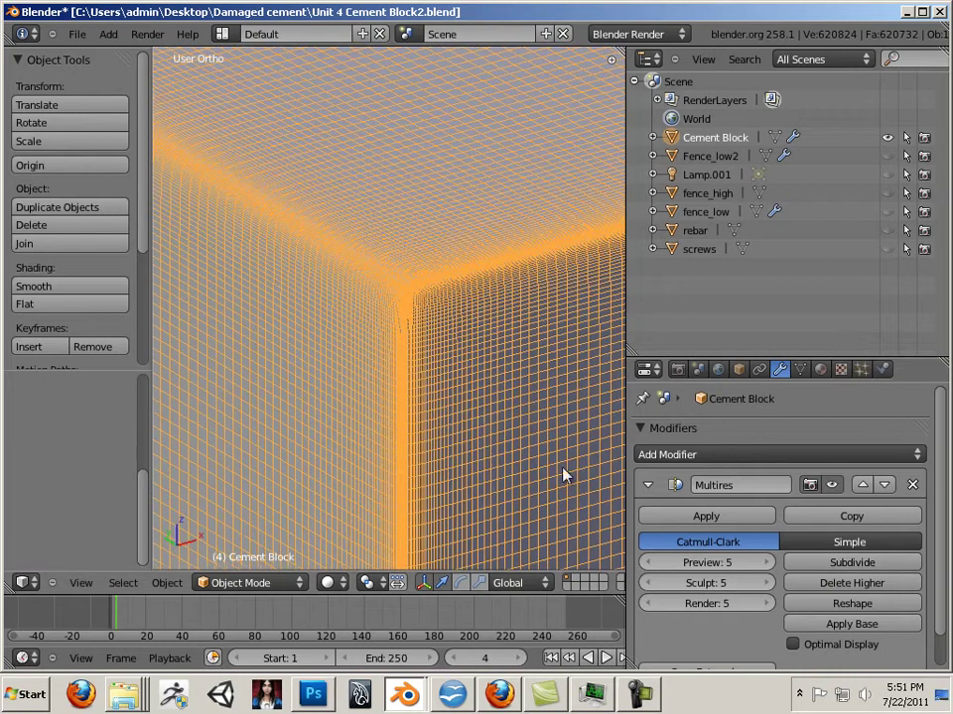
left_click(649, 563)
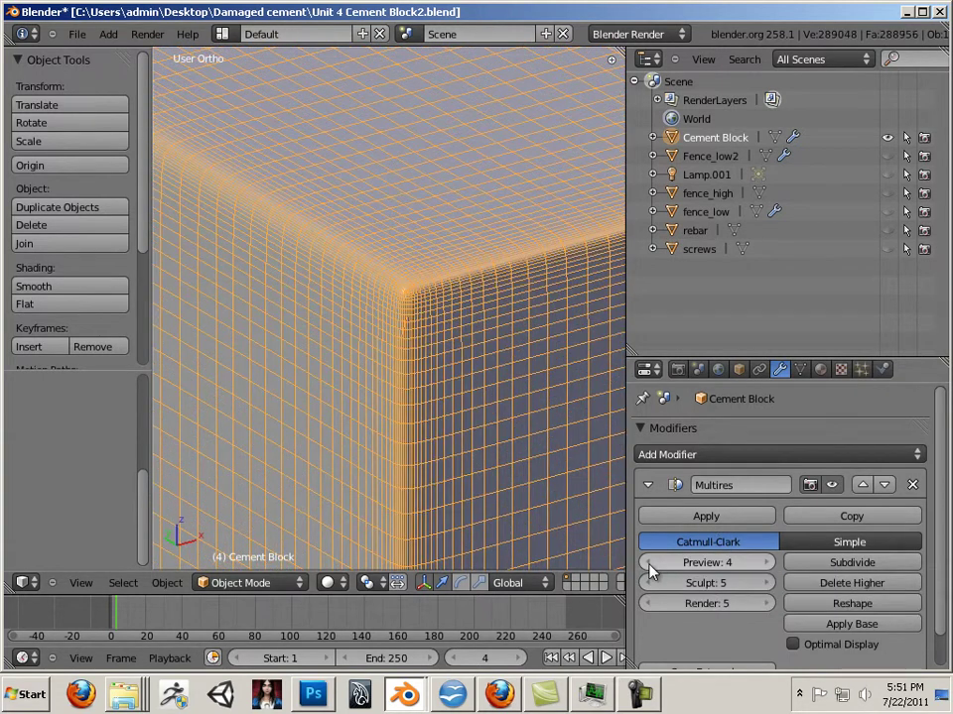
scroll(649, 565, "down", 2)
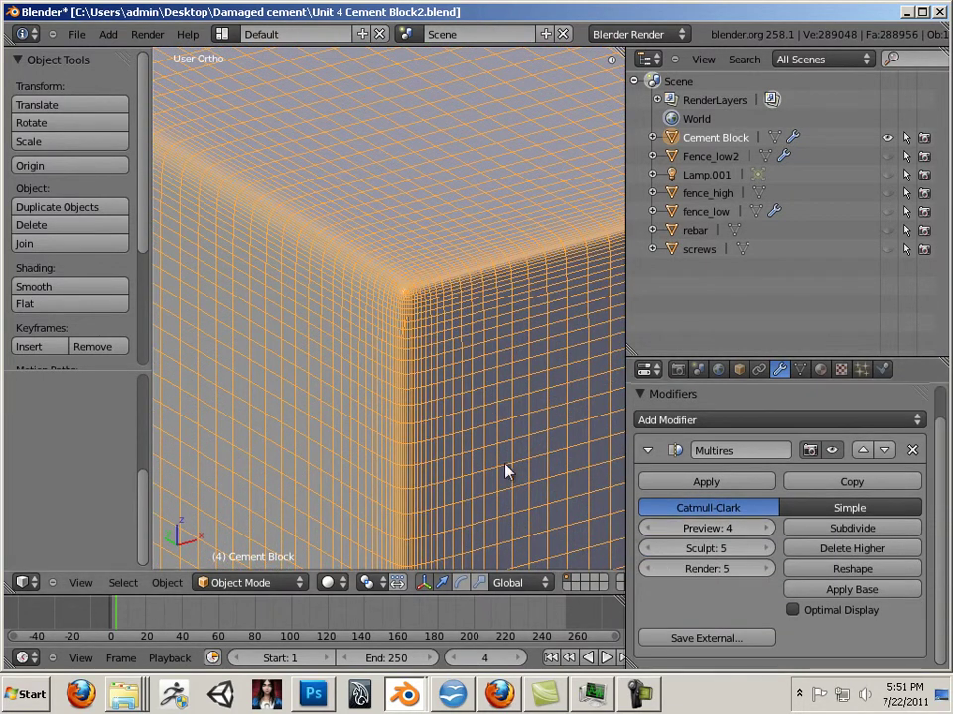
Turn off the Wire display option for the Cement Block and view its smooth shaded surface.
scroll(506, 471, "up", 5)
scroll(466, 387, "down", 3)
middle_click_drag(466, 385, 461, 415)
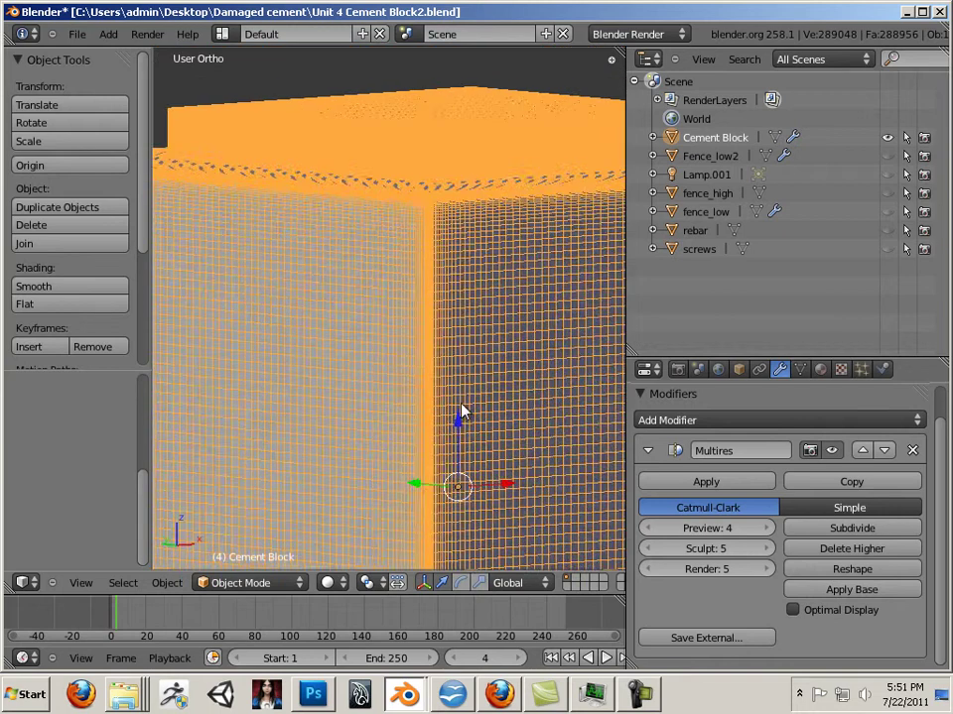
scroll(440, 329, "up", 4)
scroll(426, 287, "down", 1)
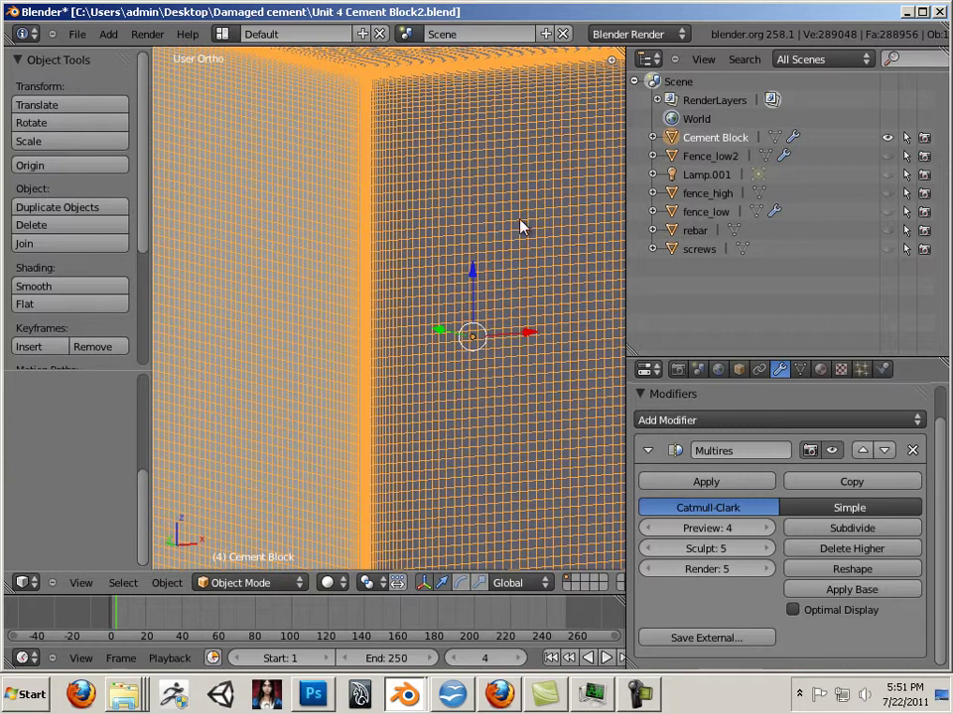
left_click(738, 369)
left_click(645, 566)
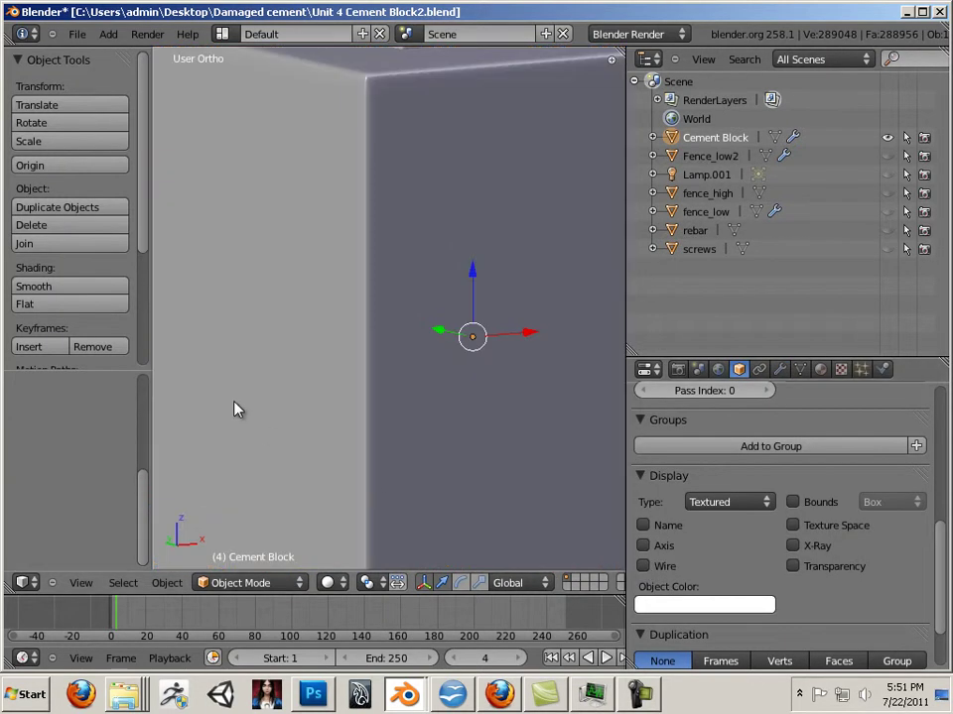
middle_click_drag(236, 409, 378, 378)
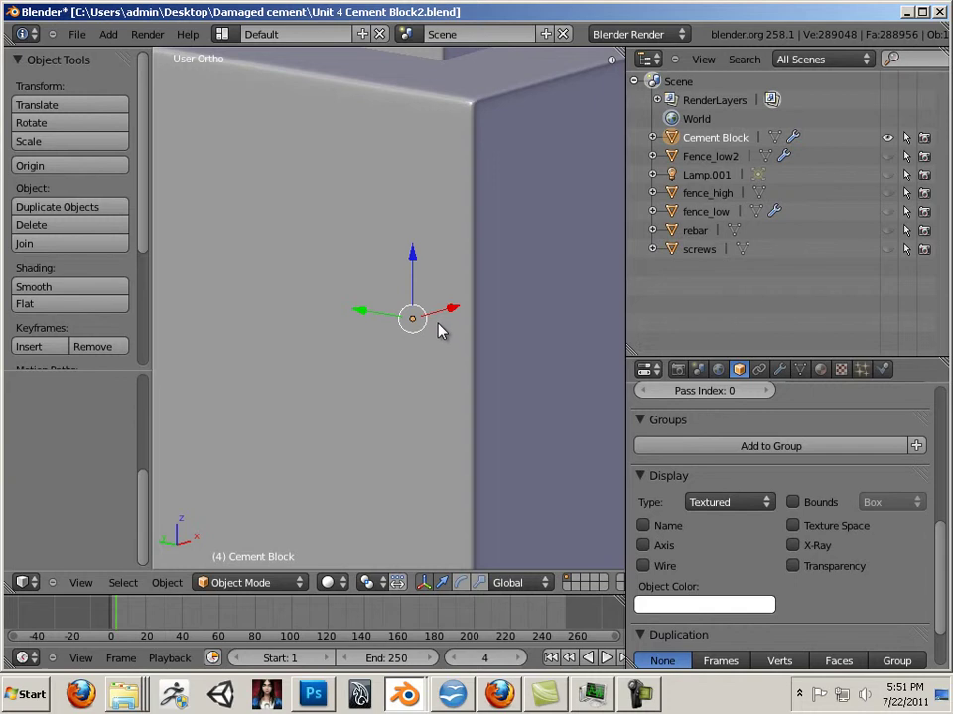
scroll(442, 337, "down", 3)
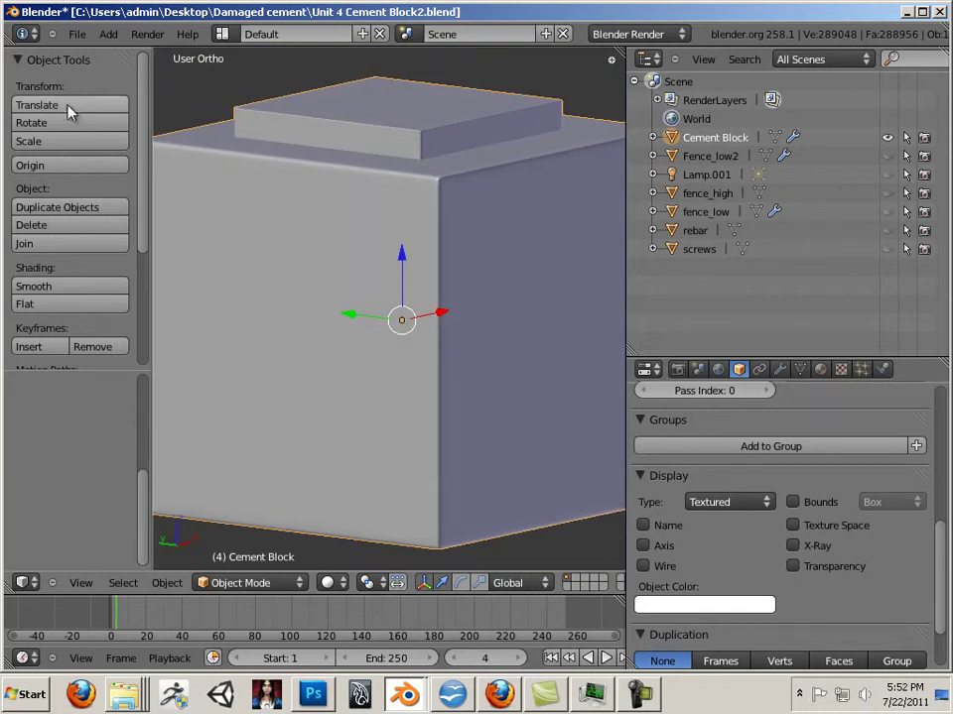
Switch the Cement Block to Sculpt Mode and choose the Draw brush.
left_click(230, 584)
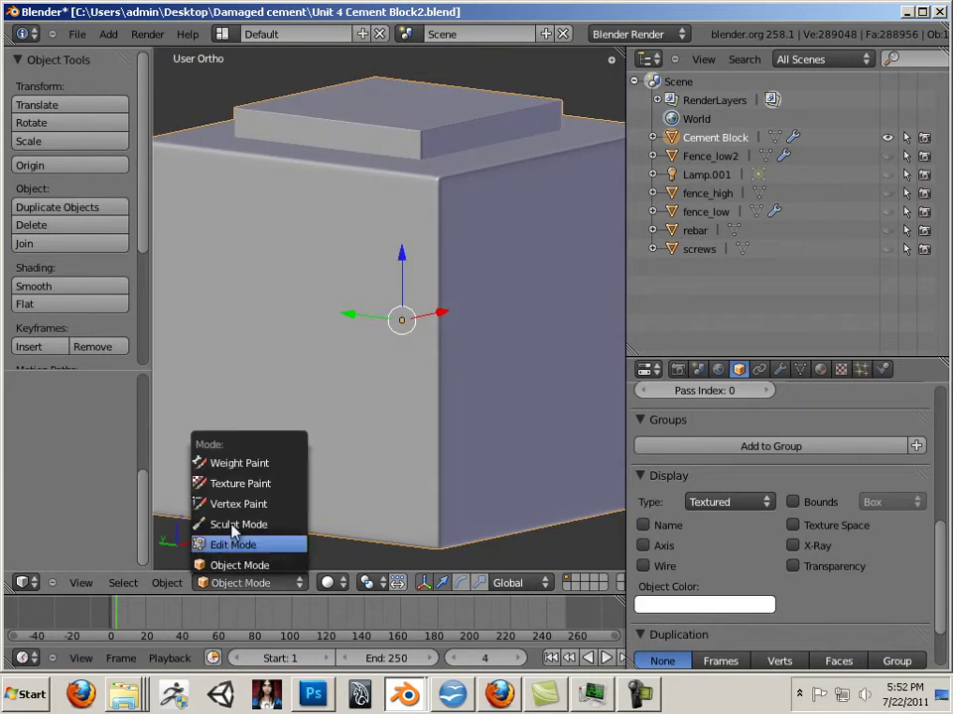
left_click(240, 524)
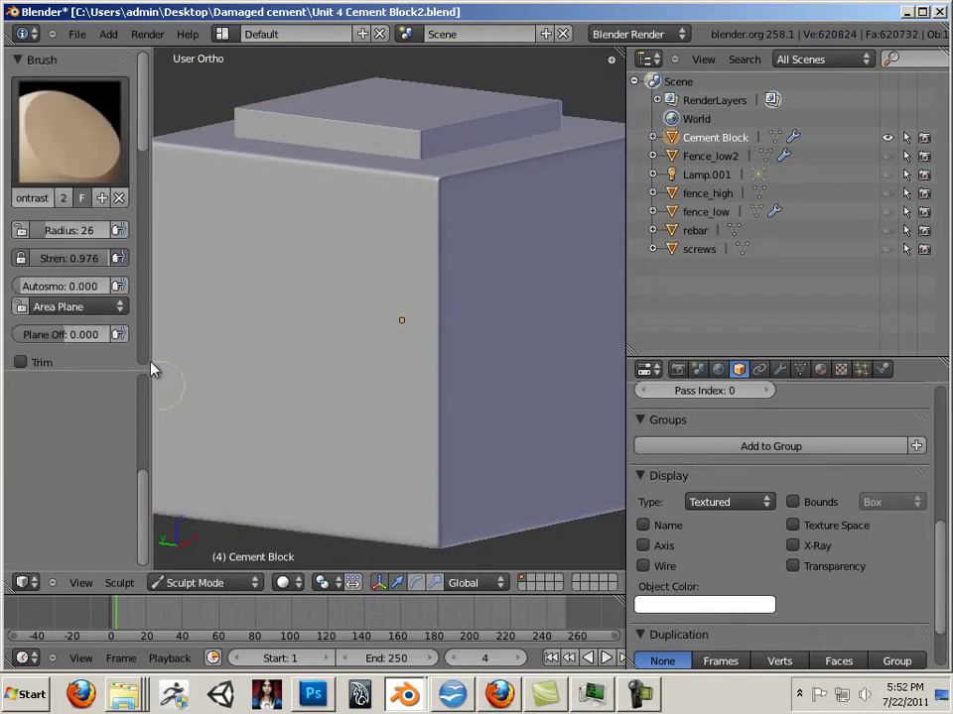
left_click(88, 146)
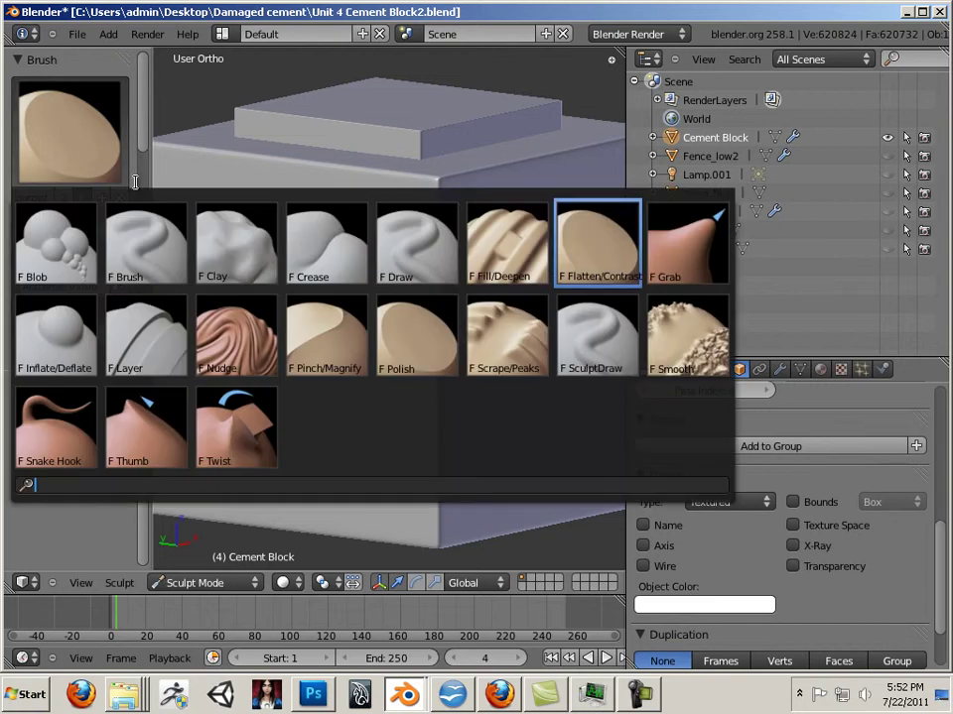
left_click(415, 262)
scroll(177, 270, "down", 1)
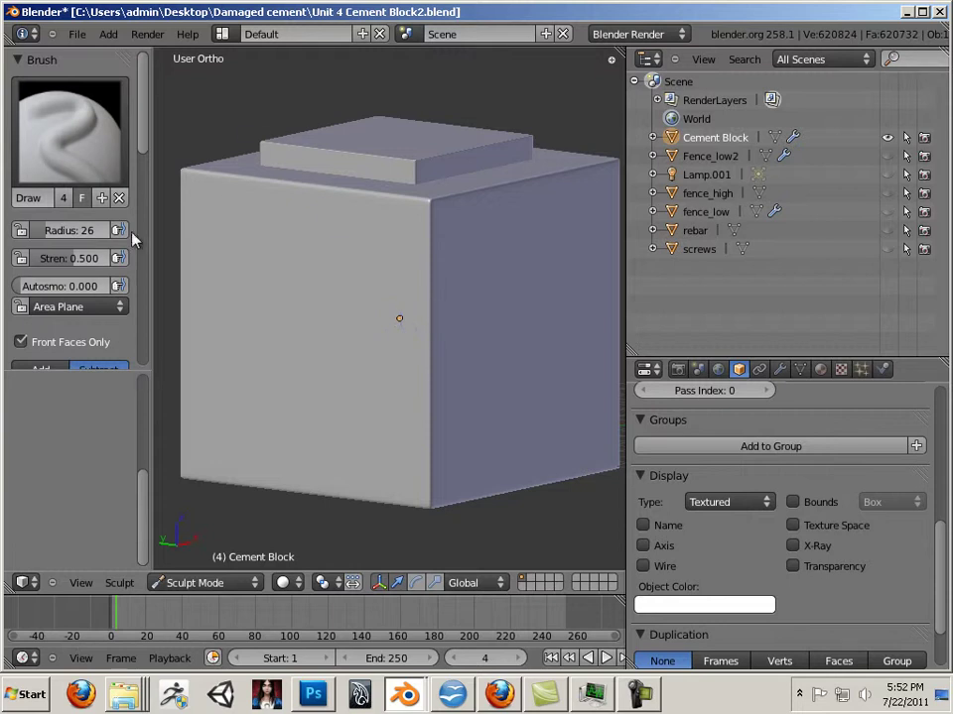
Set the Draw brush's autosmooth to about 0.804 and carve a dent midway along the block's front vertical edge in Subtract mode.
left_click_drag(142, 132, 146, 178)
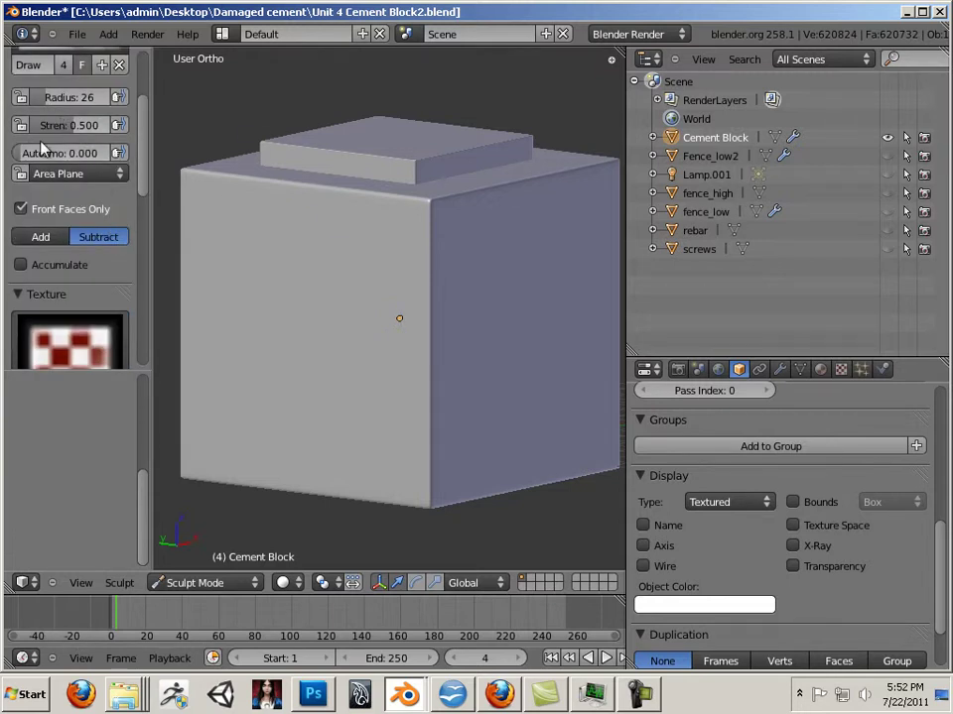
left_click_drag(30, 155, 107, 175)
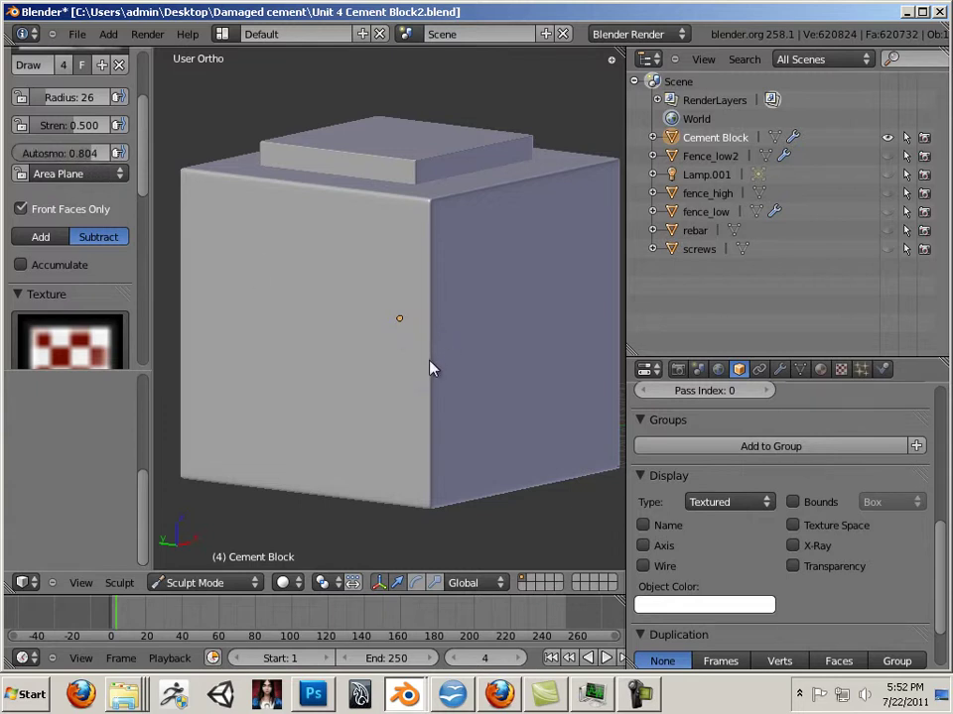
mouse_move(429, 381)
left_mouse_down()
mouse_move(434, 361)
mouse_move(441, 380)
left_mouse_up()
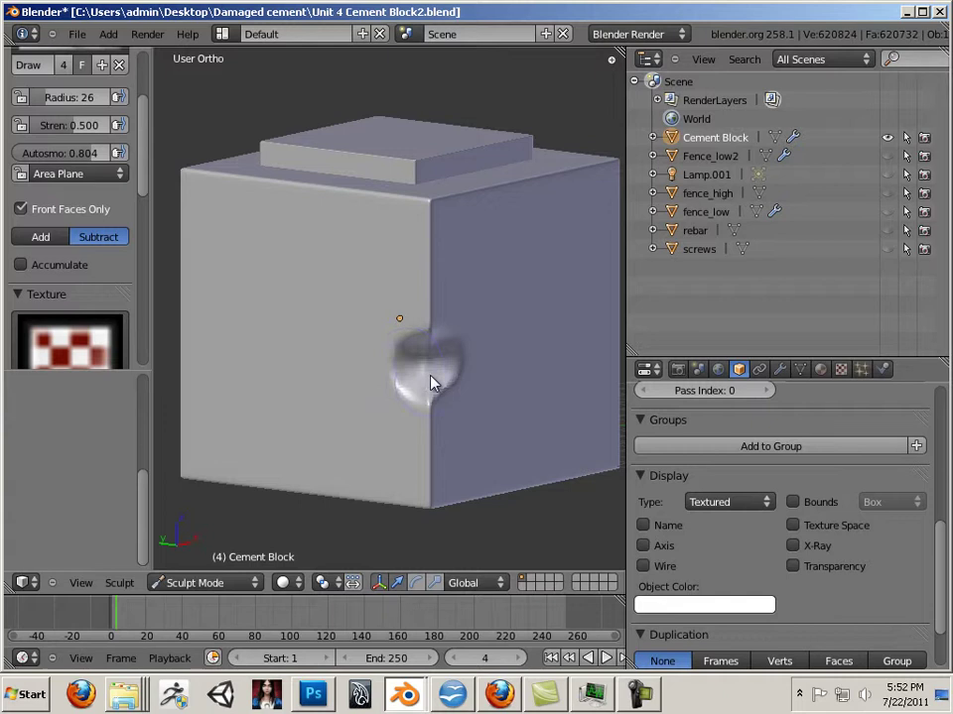
Set the Draw brush radius to 37 and carve the dent in the front vertical edge wider and deeper.
mouse_move(431, 388)
left_mouse_down()
mouse_move(394, 379)
mouse_move(440, 384)
left_mouse_up()
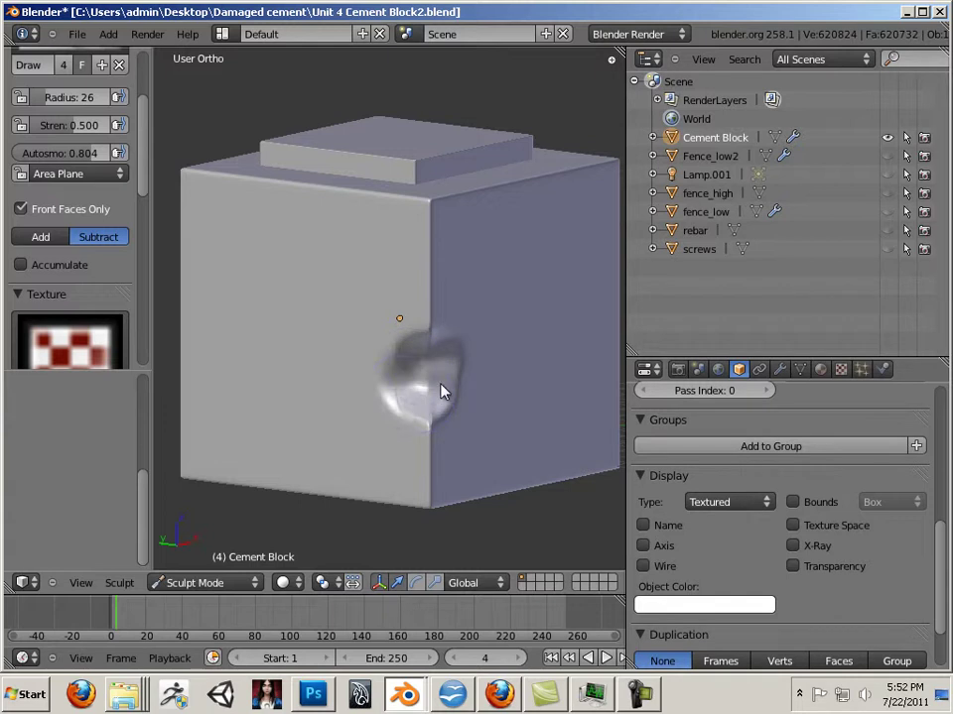
mouse_move(413, 322)
left_mouse_down()
mouse_move(399, 369)
mouse_move(441, 351)
left_mouse_up()
key("f")
left_click(446, 408)
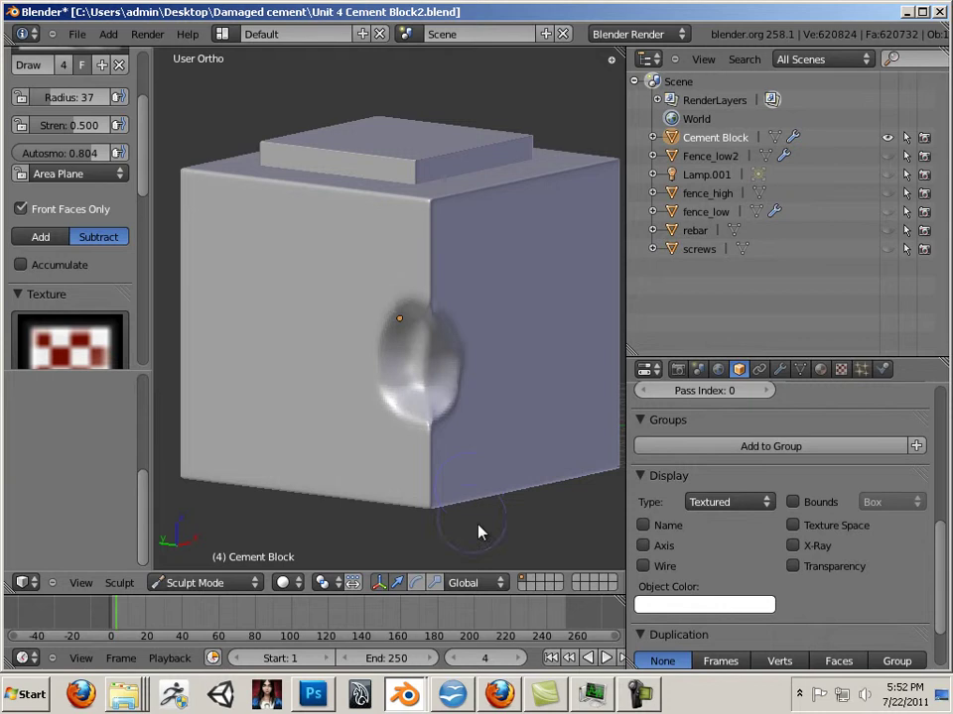
middle_click_drag(479, 532, 437, 466)
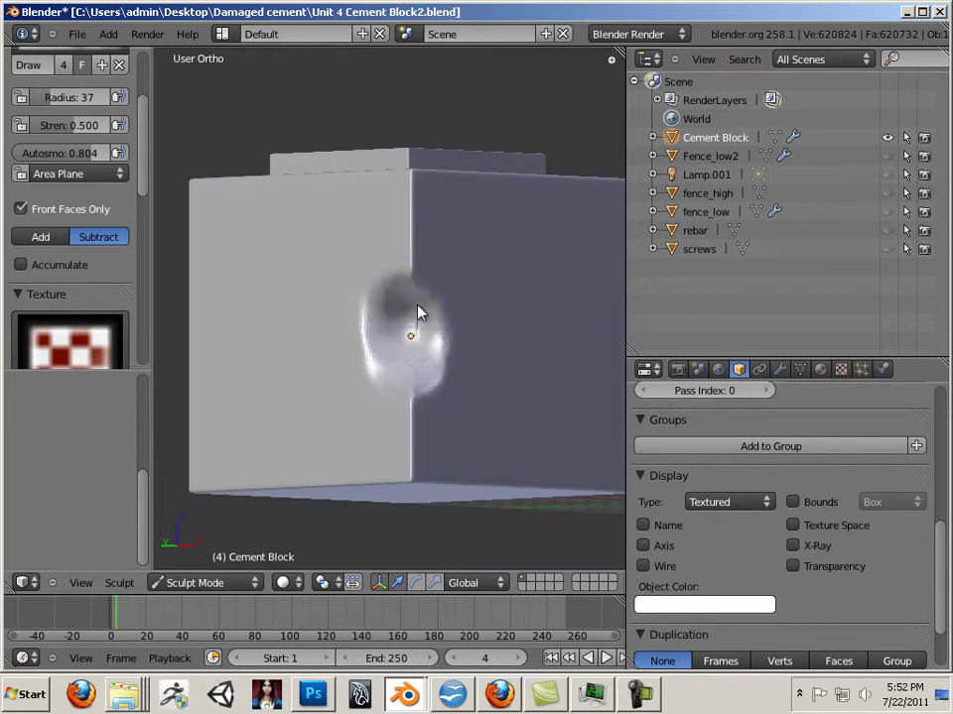
mouse_move(417, 313)
left_mouse_down()
mouse_move(448, 337)
mouse_move(445, 355)
mouse_move(418, 344)
left_mouse_up()
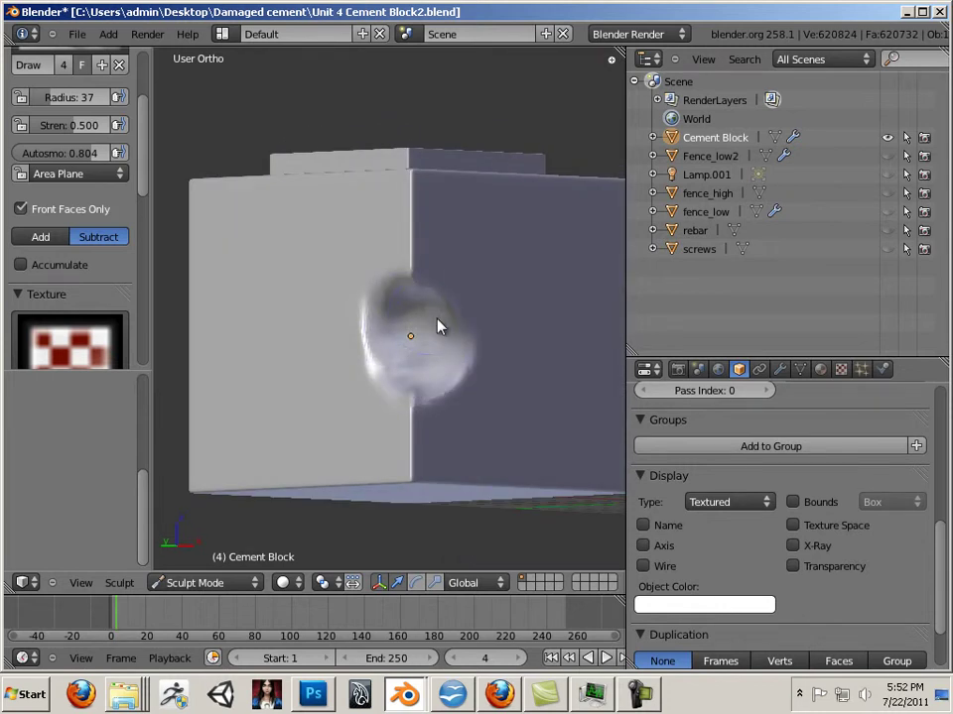
mouse_move(398, 287)
left_mouse_down()
mouse_move(424, 290)
mouse_move(464, 324)
mouse_move(455, 391)
mouse_move(440, 306)
mouse_move(419, 385)
mouse_move(452, 294)
mouse_move(411, 333)
mouse_move(397, 366)
mouse_move(422, 385)
mouse_move(376, 311)
mouse_move(291, 388)
left_mouse_up()
mouse_move(291, 389)
middle_mouse_down()
mouse_move(248, 390)
mouse_move(404, 355)
middle_mouse_up()
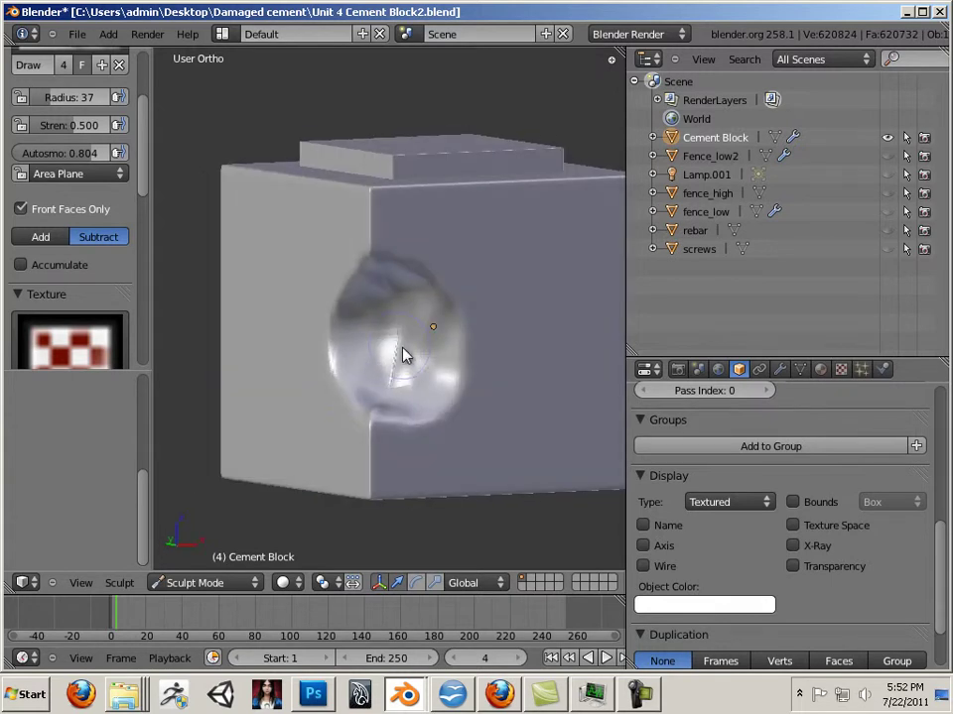
left_click_drag(394, 324, 404, 386)
mouse_move(393, 285)
left_mouse_down()
mouse_move(392, 388)
mouse_move(400, 339)
left_mouse_up()
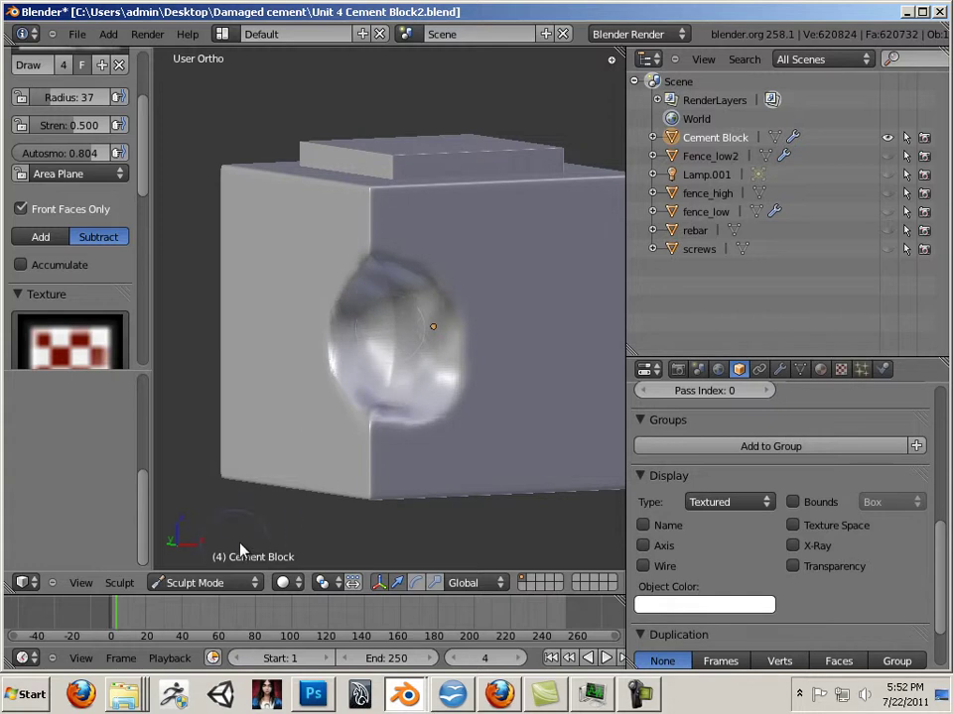
Carve a second dent midway along the adjacent vertical edge and extend it as a gouge across the lower face.
middle_click_drag(241, 548, 319, 553)
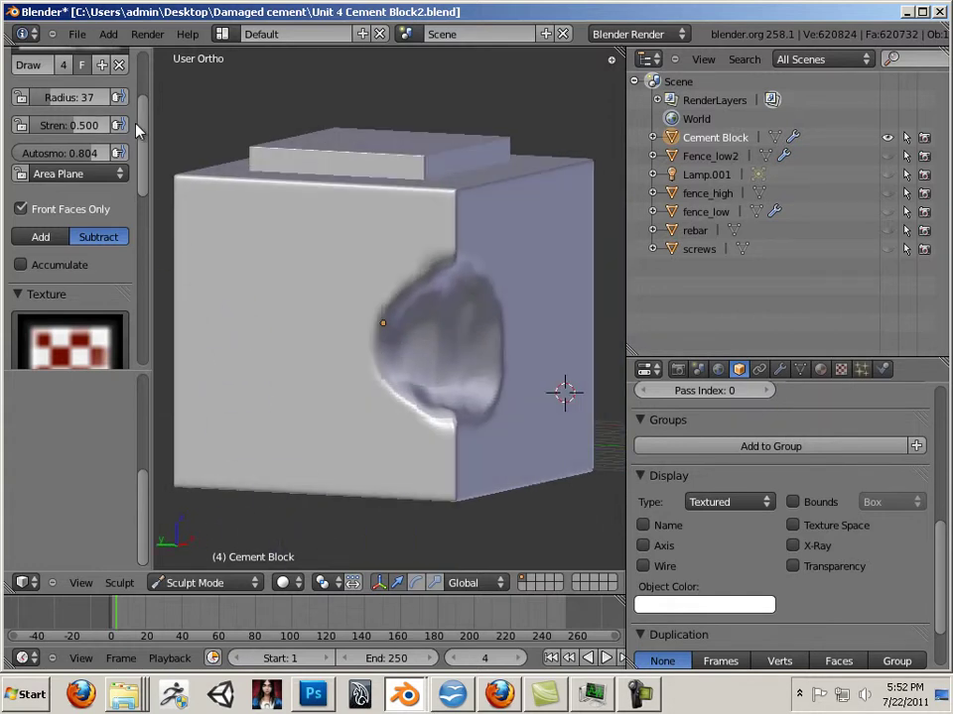
scroll(137, 130, "up", 4)
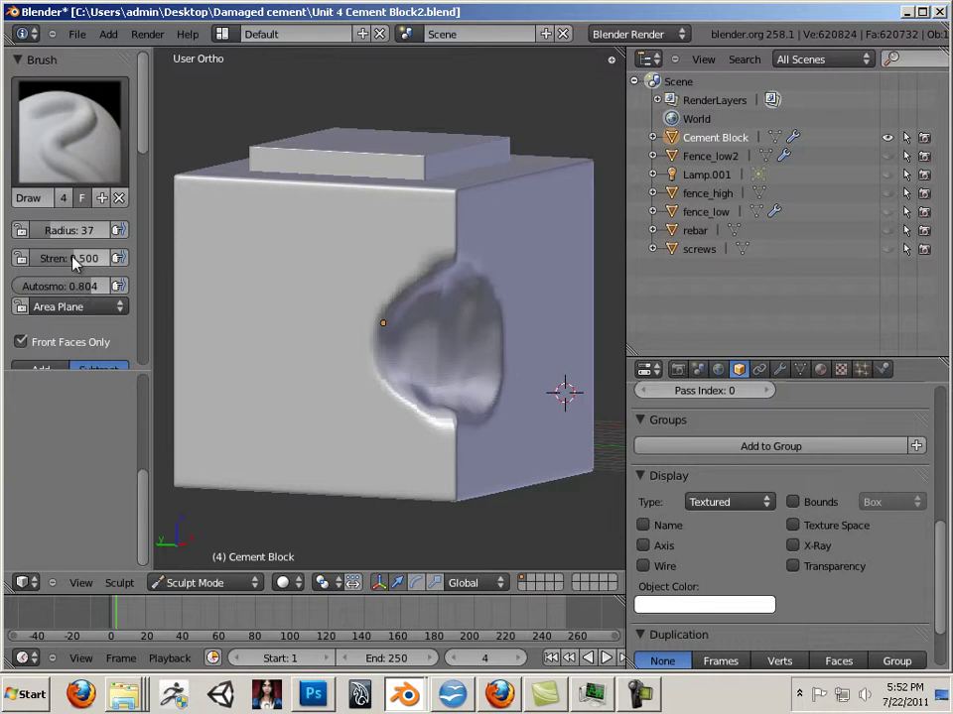
mouse_move(241, 441)
middle_mouse_down()
mouse_move(330, 510)
mouse_move(279, 294)
middle_mouse_up()
mouse_move(278, 293)
left_mouse_down()
mouse_move(275, 343)
mouse_move(267, 305)
mouse_move(246, 345)
mouse_move(225, 301)
mouse_move(237, 358)
mouse_move(235, 301)
mouse_move(245, 291)
mouse_move(249, 328)
mouse_move(219, 313)
mouse_move(227, 316)
mouse_move(206, 387)
left_mouse_up()
middle_click_drag(206, 387, 333, 308)
mouse_move(332, 308)
left_mouse_down()
mouse_move(337, 268)
mouse_move(358, 315)
mouse_move(344, 324)
mouse_move(327, 307)
mouse_move(324, 329)
mouse_move(321, 310)
mouse_move(324, 340)
mouse_move(322, 277)
mouse_move(321, 330)
mouse_move(343, 335)
mouse_move(385, 322)
mouse_move(380, 342)
mouse_move(335, 375)
mouse_move(355, 379)
mouse_move(335, 387)
mouse_move(306, 350)
mouse_move(299, 381)
mouse_move(329, 299)
mouse_move(364, 298)
mouse_move(351, 337)
left_mouse_up()
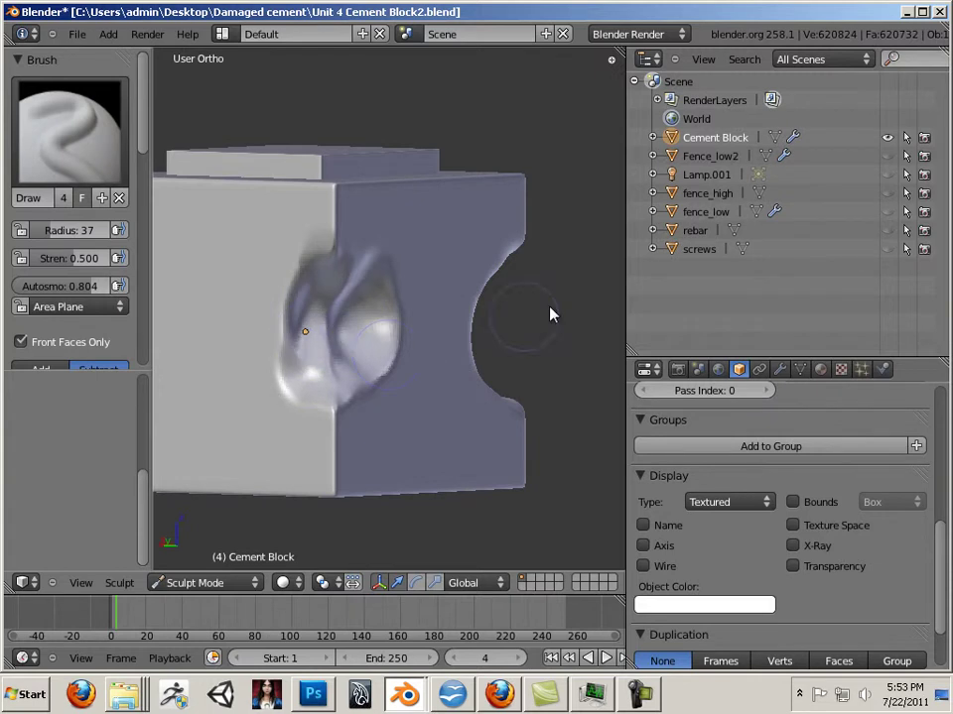
middle_click_drag(553, 314, 304, 362)
mouse_move(283, 371)
left_mouse_down()
mouse_move(243, 360)
mouse_move(284, 401)
mouse_move(293, 398)
mouse_move(293, 375)
mouse_move(312, 425)
mouse_move(302, 425)
mouse_move(347, 447)
mouse_move(367, 439)
mouse_move(380, 457)
mouse_move(417, 431)
mouse_move(424, 457)
mouse_move(453, 433)
mouse_move(456, 452)
mouse_move(474, 457)
mouse_move(433, 473)
mouse_move(305, 458)
mouse_move(203, 342)
left_mouse_up()
middle_click_drag(460, 493, 508, 315)
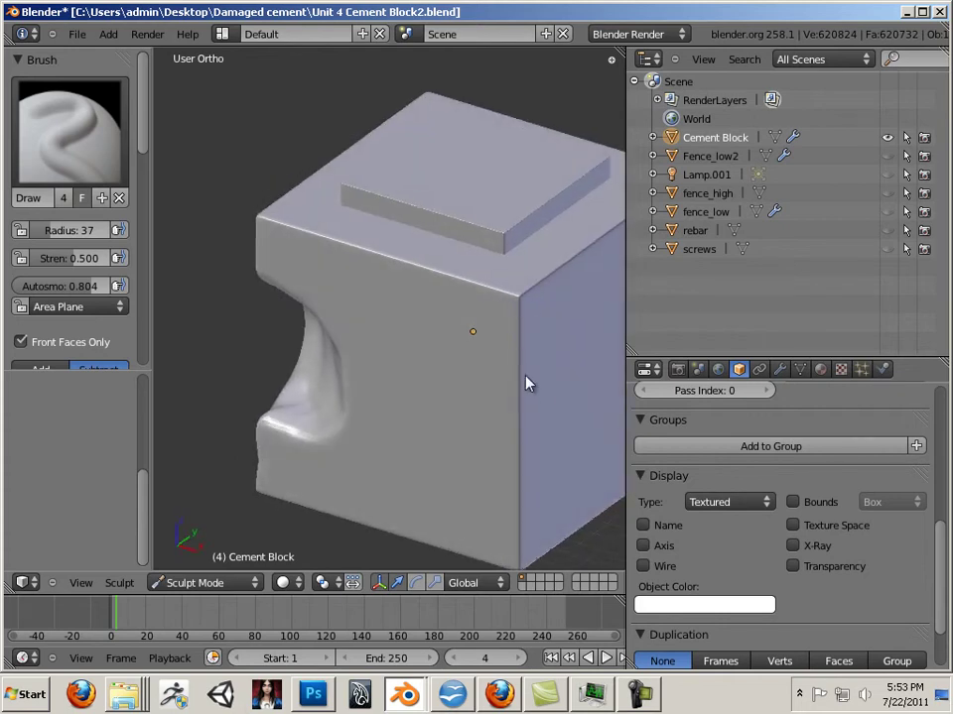
mouse_move(522, 342)
left_mouse_down()
mouse_move(510, 323)
mouse_move(529, 303)
mouse_move(517, 315)
mouse_move(509, 310)
mouse_move(523, 297)
mouse_move(512, 308)
mouse_move(521, 304)
mouse_move(512, 302)
mouse_move(524, 313)
mouse_move(512, 307)
mouse_move(518, 301)
left_mouse_up()
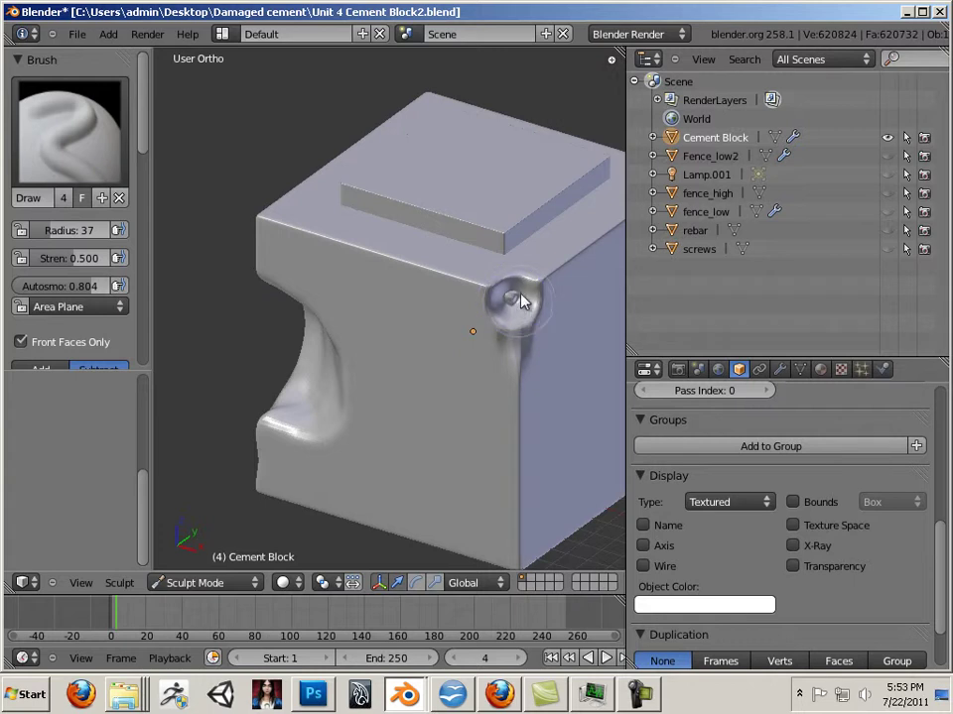
middle_click_drag(534, 443, 327, 485)
left_click_drag(495, 302, 515, 323)
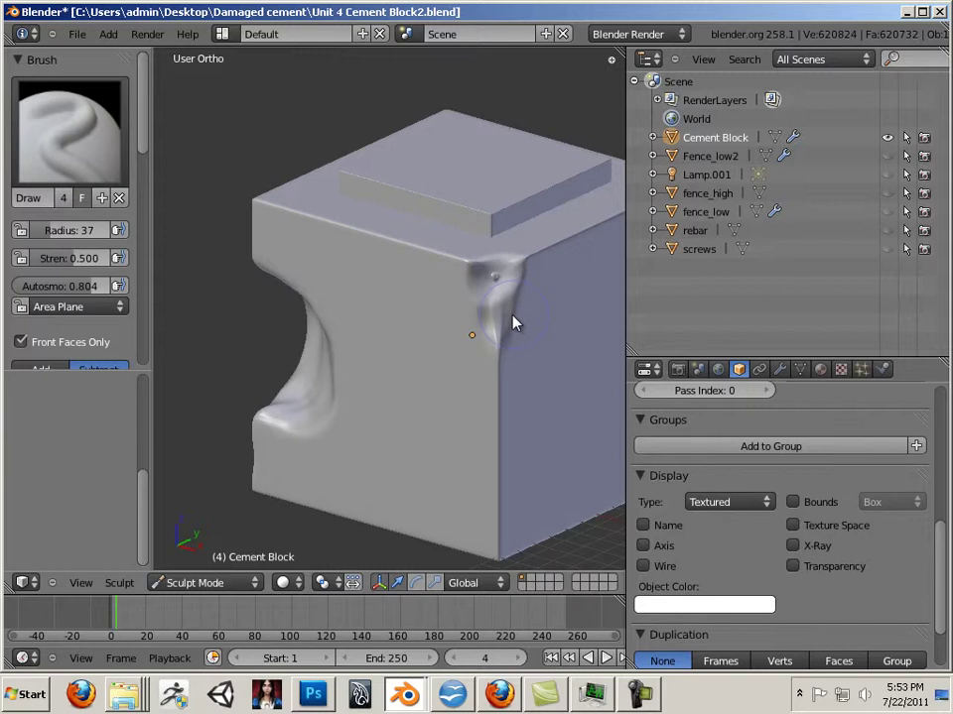
key("ctrl+z")
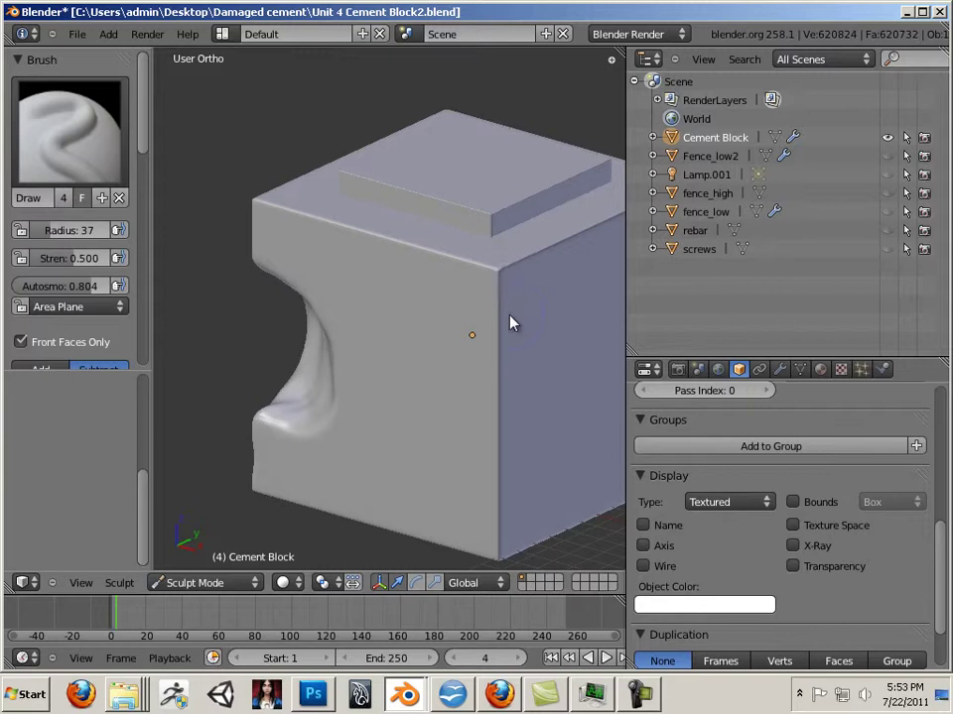
Lower the Multires Sculpt level to 3 and carve a deep dent into the undamaged upper corner of the block.
left_click(781, 371)
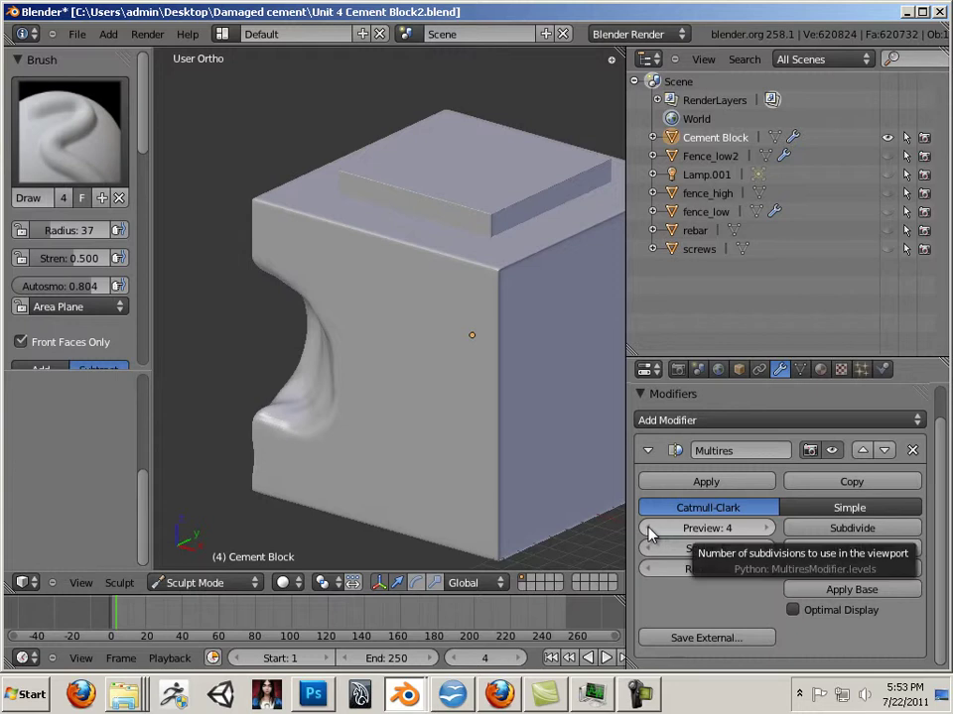
left_click(649, 552)
left_click(648, 551)
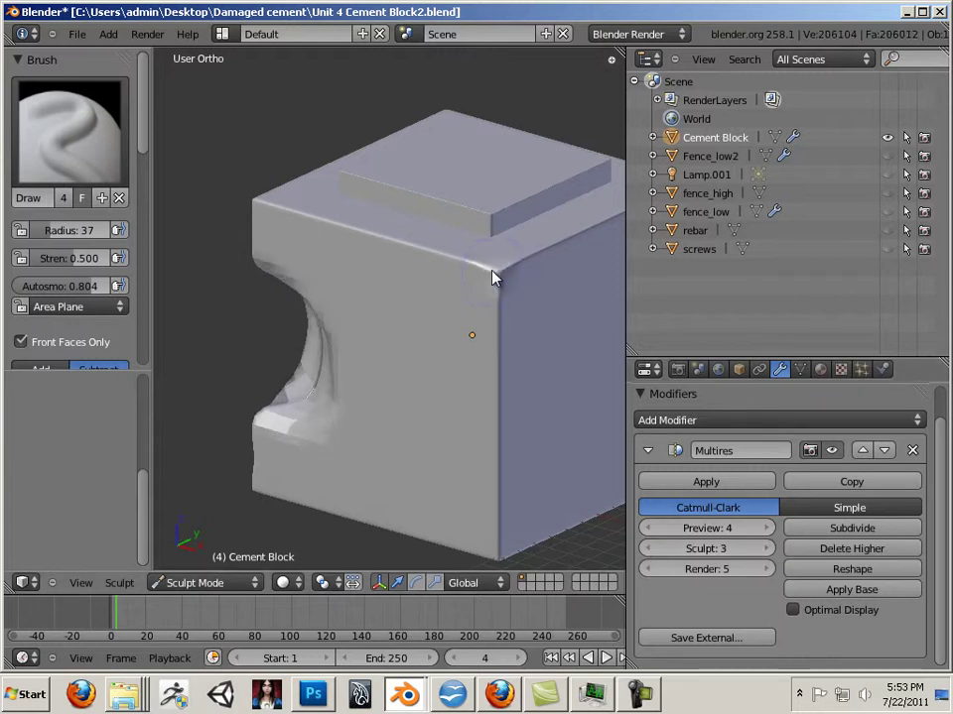
mouse_move(493, 272)
left_mouse_down()
mouse_move(493, 310)
mouse_move(510, 289)
mouse_move(488, 307)
mouse_move(496, 277)
mouse_move(496, 288)
mouse_move(514, 265)
mouse_move(486, 260)
mouse_move(501, 318)
mouse_move(486, 277)
mouse_move(505, 310)
mouse_move(506, 302)
mouse_move(502, 272)
left_mouse_up()
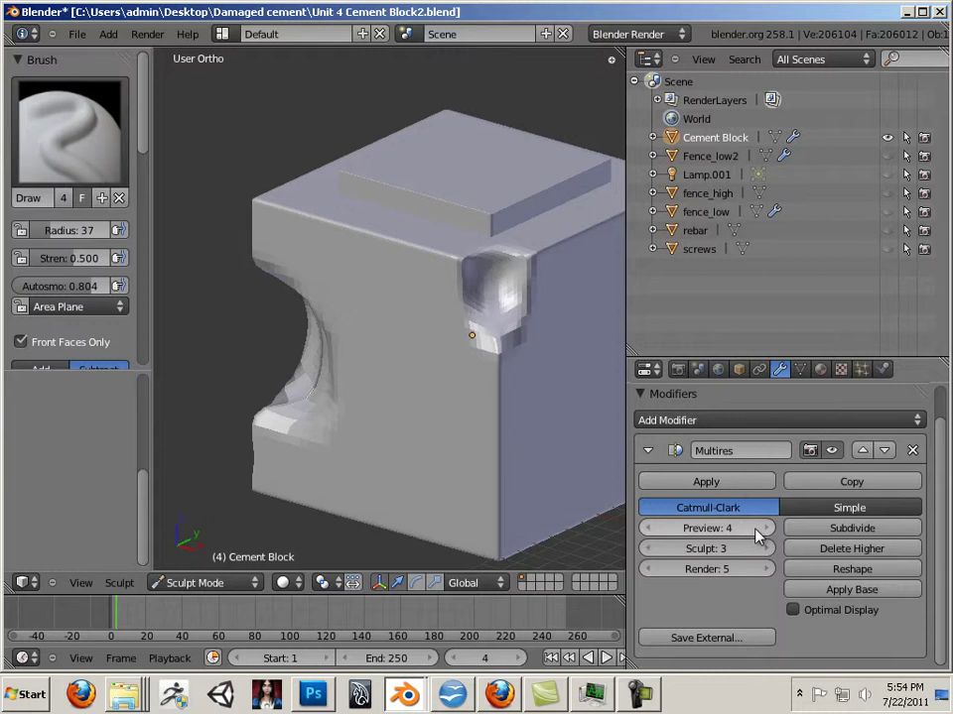
Raise the Multires Sculpt level to 5 and carve an irregular gouge around the lower part of the next vertical edge.
left_click(769, 548)
left_click(770, 551)
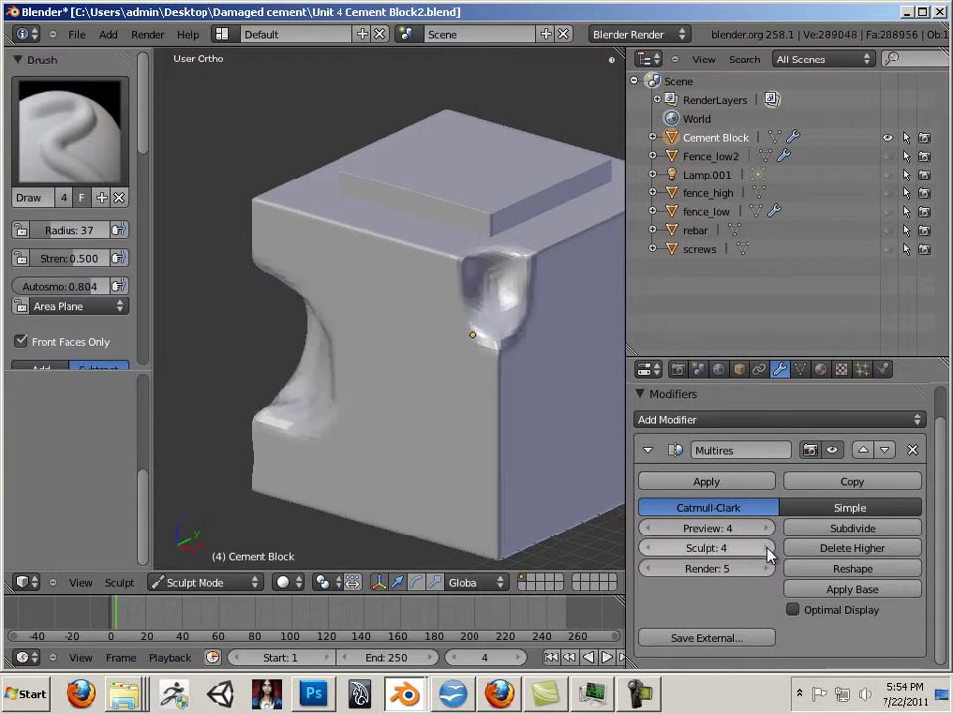
mouse_move(236, 501)
middle_mouse_down()
mouse_move(396, 458)
mouse_move(123, 446)
mouse_move(355, 342)
middle_mouse_up()
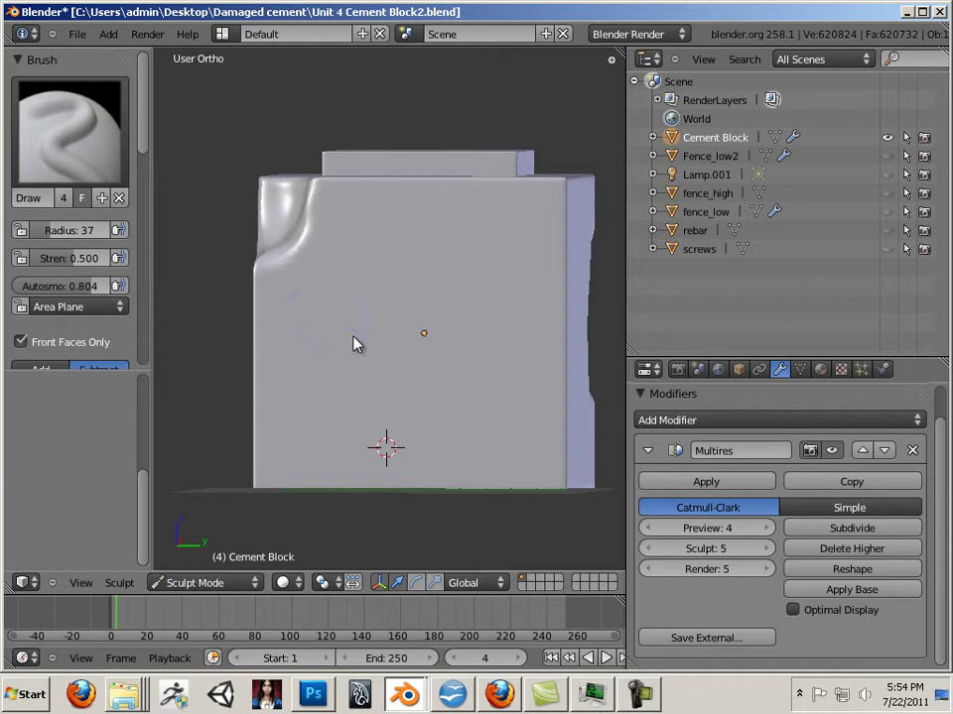
mouse_move(568, 398)
left_mouse_down()
mouse_move(560, 432)
mouse_move(556, 399)
mouse_move(561, 440)
mouse_move(531, 425)
mouse_move(517, 393)
mouse_move(556, 386)
mouse_move(551, 352)
mouse_move(559, 368)
mouse_move(505, 374)
mouse_move(462, 416)
mouse_move(484, 379)
mouse_move(417, 422)
mouse_move(390, 407)
mouse_move(557, 374)
left_mouse_up()
mouse_move(556, 374)
middle_mouse_down()
mouse_move(445, 419)
mouse_move(297, 456)
mouse_move(332, 469)
mouse_move(366, 437)
middle_mouse_up()
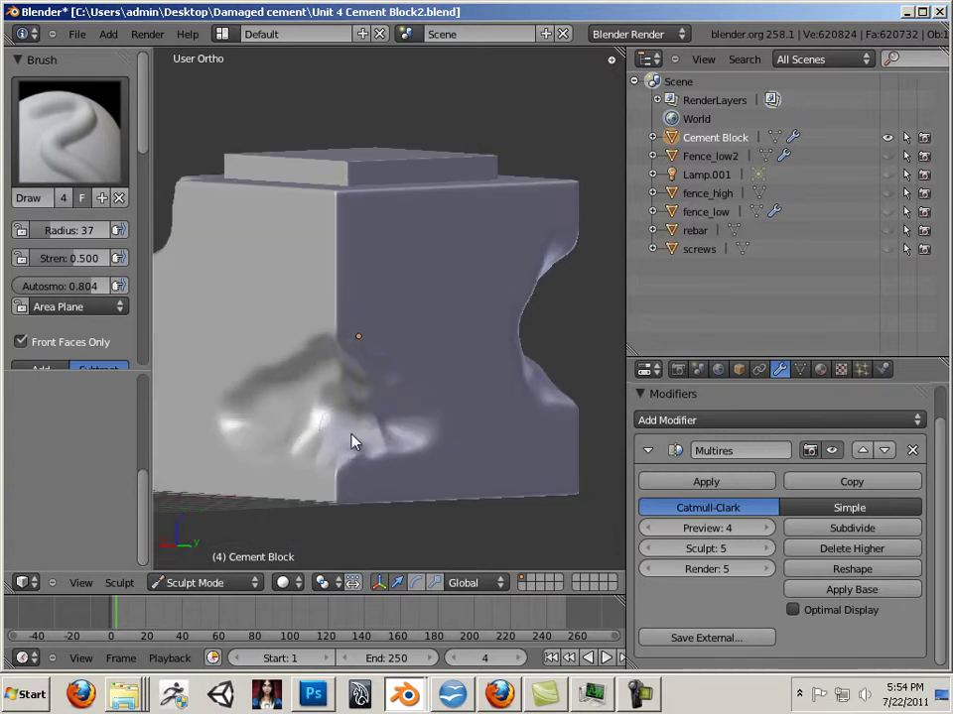
Chip one top edge of the block, and with the brush radius at 9 roughen the adjoining top and vertical edges.
mouse_move(370, 340)
middle_mouse_down()
mouse_move(359, 432)
mouse_move(352, 425)
middle_mouse_up()
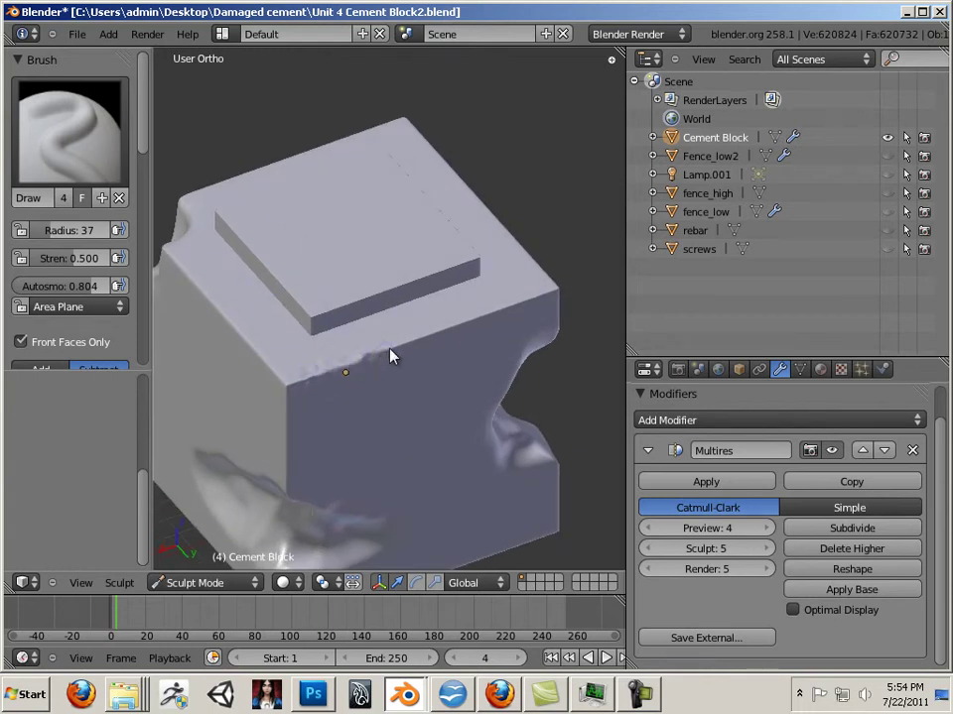
left_click_drag(420, 347, 443, 343)
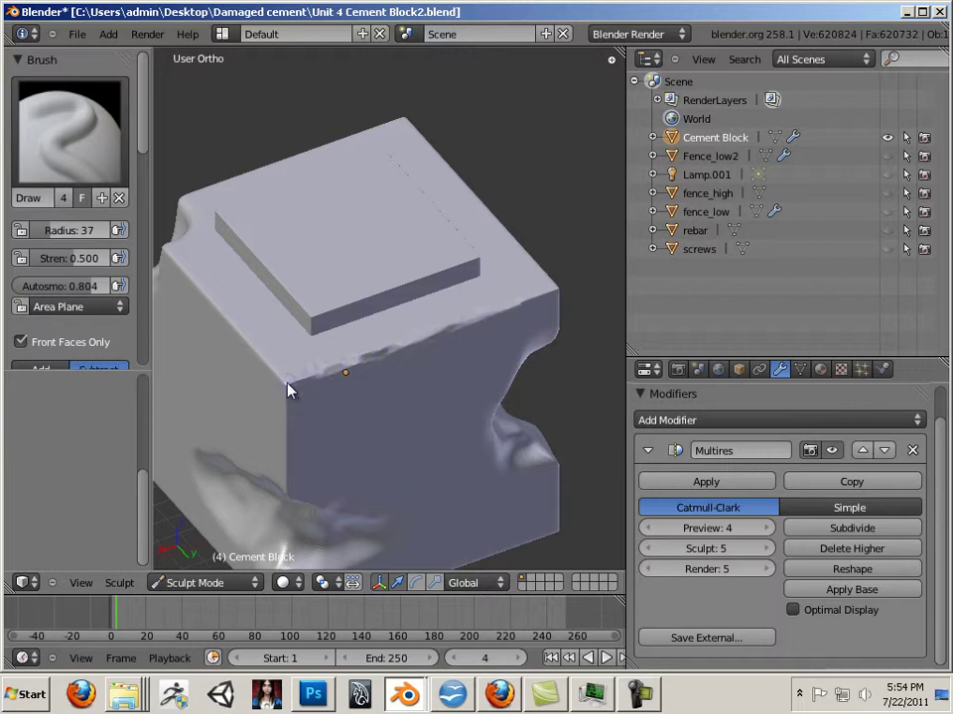
key("f")
left_click(346, 478)
mouse_move(346, 478)
middle_mouse_down()
mouse_move(437, 404)
mouse_move(480, 438)
mouse_move(485, 298)
middle_mouse_up()
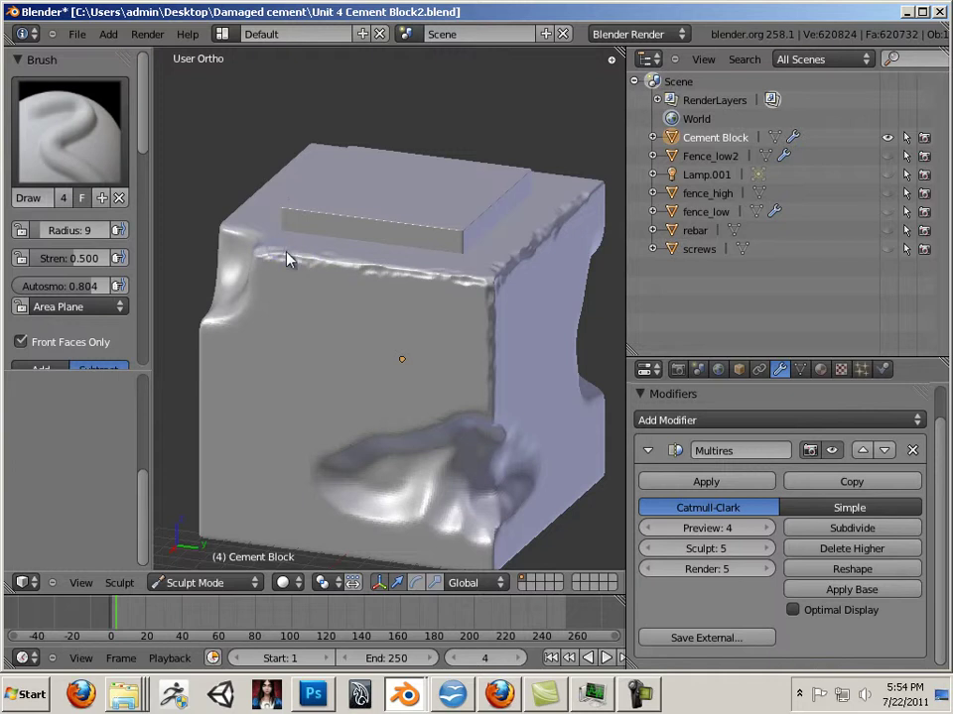
Chip the top edge running from the dented upper corner to the vertical edge with the large round dent.
middle_click_drag(481, 285, 443, 333)
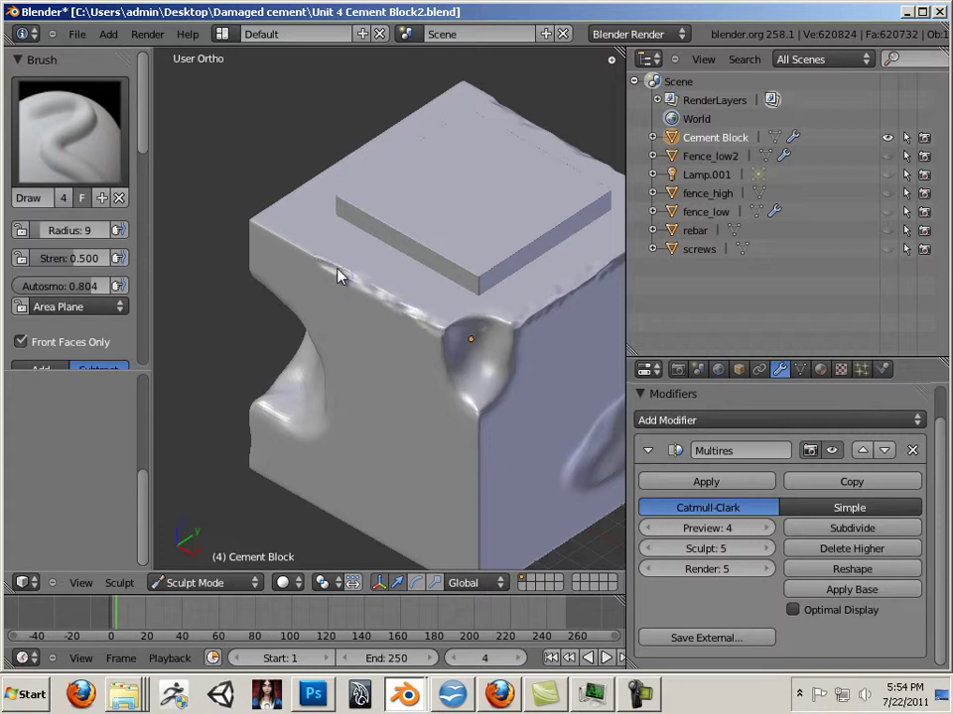
left_click_drag(337, 274, 323, 264)
mouse_move(268, 234)
left_mouse_down()
mouse_move(251, 219)
mouse_move(292, 249)
left_mouse_up()
Roughen the upper corner dent's rim and chip the vertical edge below it and the adjoining bottom edge.
mouse_move(505, 337)
left_mouse_down()
mouse_move(506, 378)
mouse_move(488, 405)
left_mouse_up()
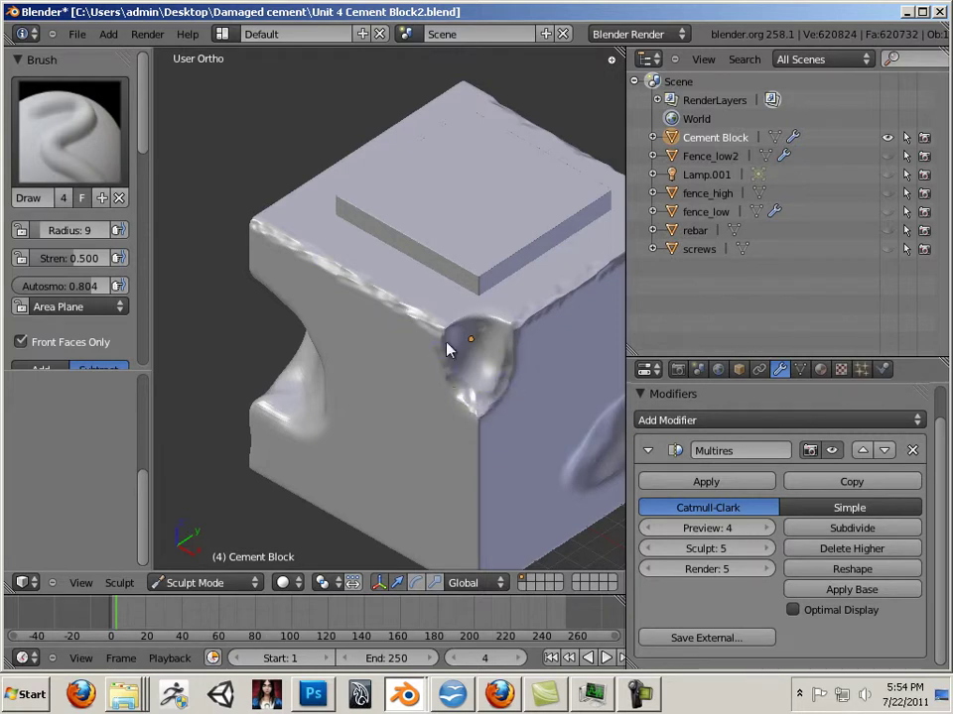
mouse_move(451, 341)
left_mouse_down()
mouse_move(450, 371)
mouse_move(485, 397)
mouse_move(500, 365)
mouse_move(483, 426)
left_mouse_up()
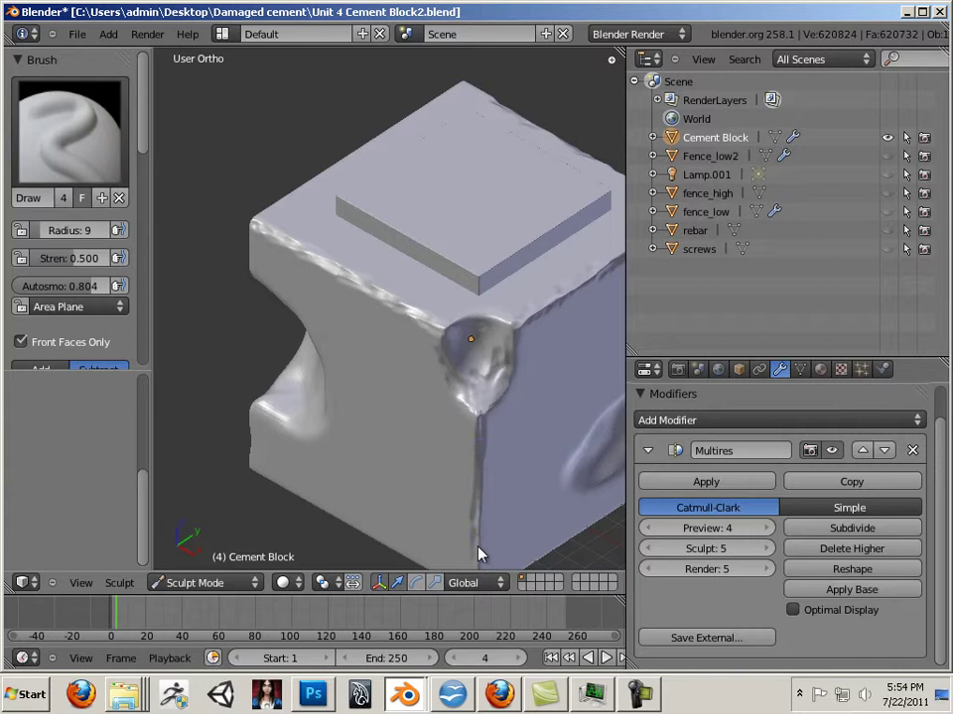
middle_click_drag(479, 554, 443, 431)
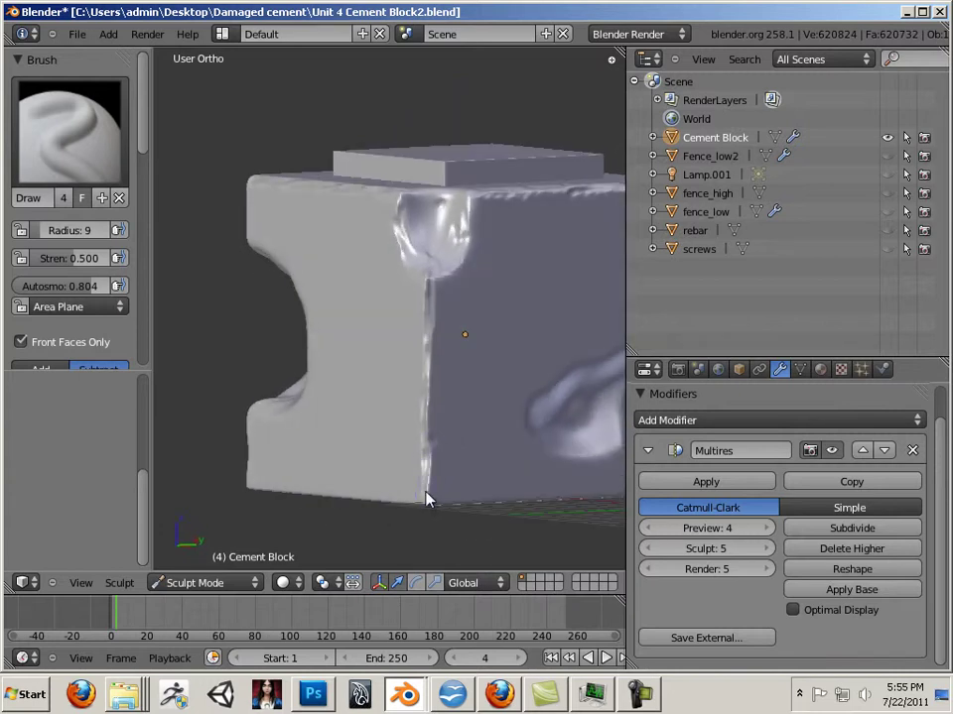
middle_click_drag(426, 499, 496, 499)
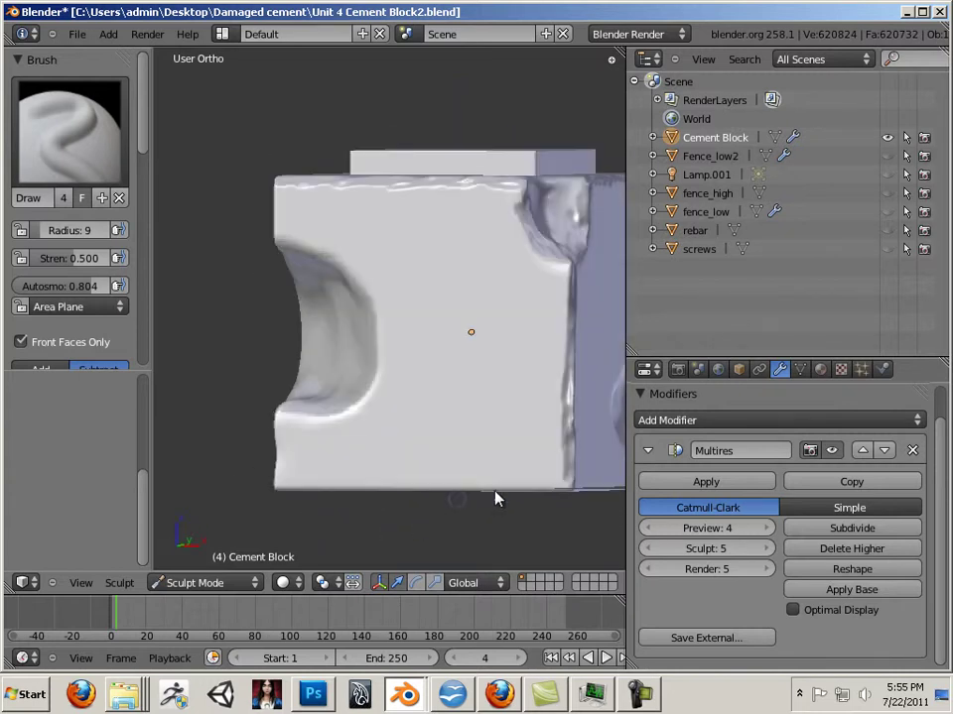
left_click_drag(565, 494, 473, 496)
Chip the remaining smooth top edge and the intact parts of the vertical edges around their dents.
middle_click_drag(386, 512, 441, 383)
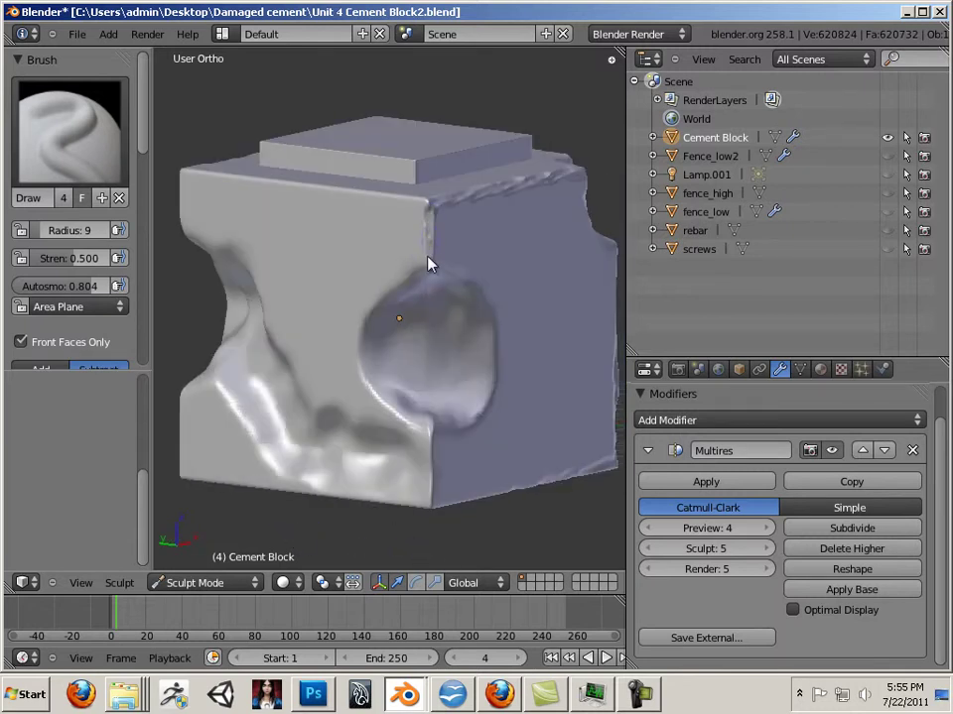
middle_click_drag(412, 270, 433, 289)
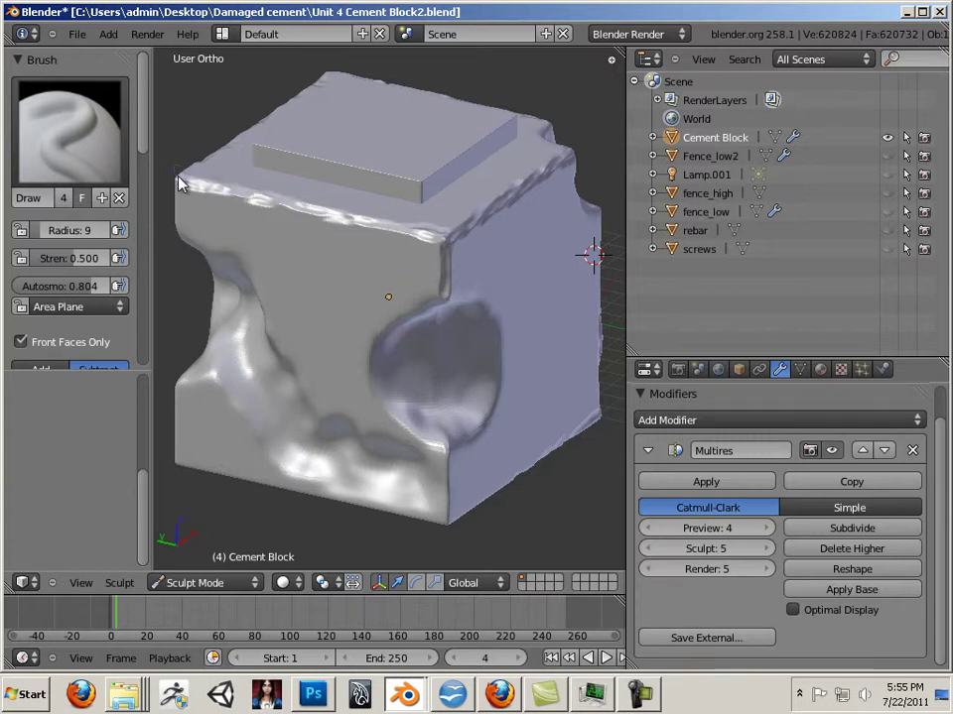
middle_click_drag(181, 183, 439, 452)
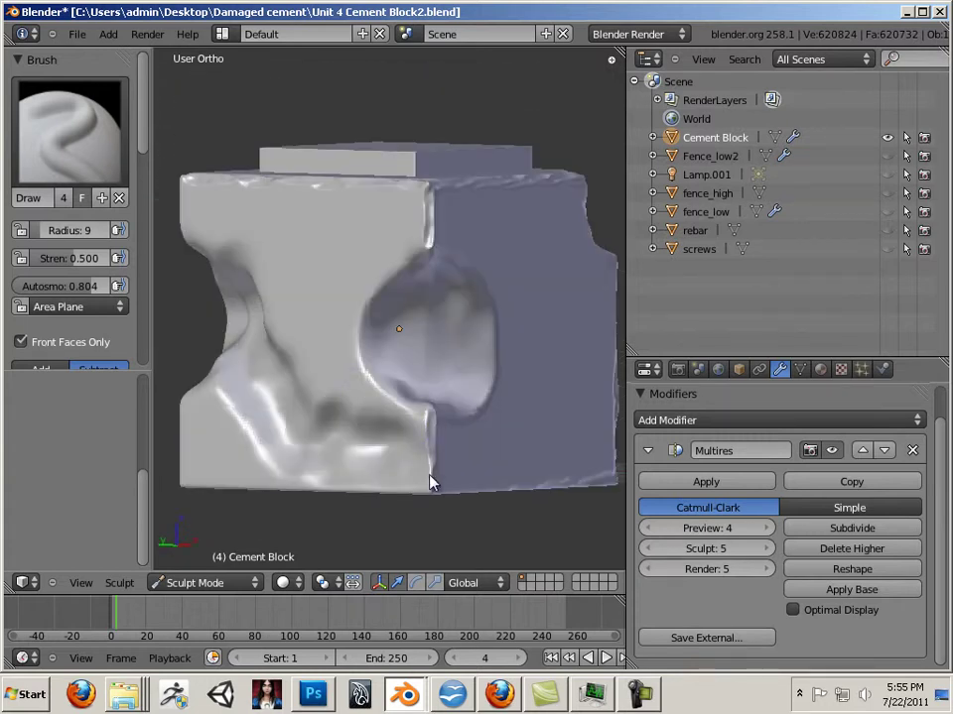
middle_click_drag(396, 523, 497, 535)
mouse_move(279, 425)
left_mouse_down()
mouse_move(302, 436)
mouse_move(290, 496)
left_mouse_up()
Set the Draw brush radius to 26 and carve a shallow gouge along one end of the block's bottom edge.
middle_click_drag(279, 544, 318, 467)
middle_click_drag(361, 515, 470, 498)
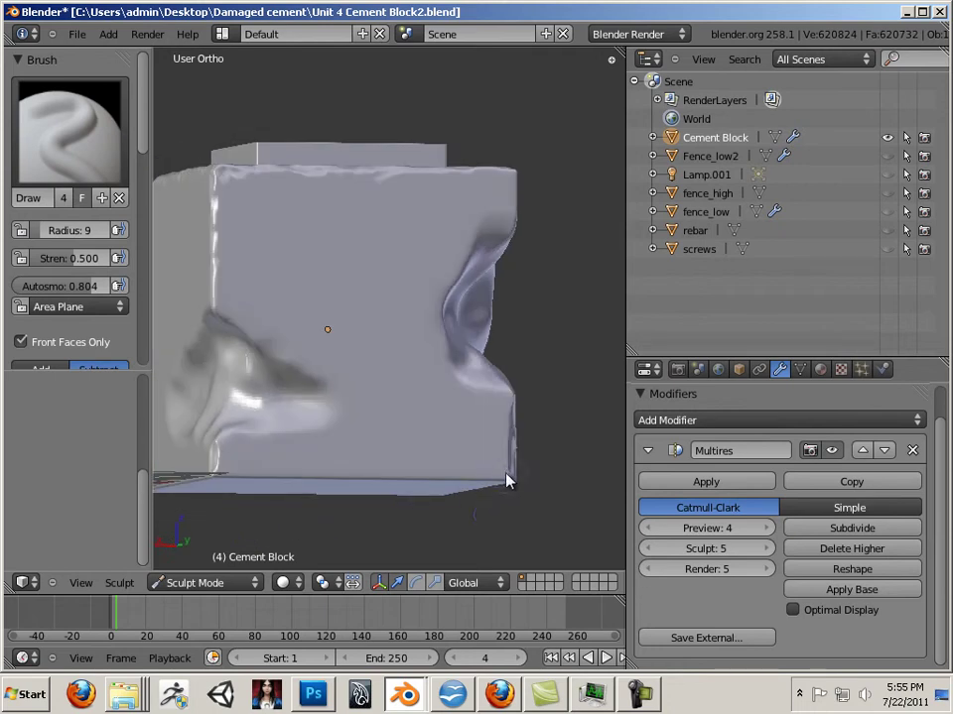
key("bracketright")
key("bracketright")
key("bracketright")
key("bracketright")
key("bracketright")
key("bracketright")
key("bracketright")
key("bracketright")
key("bracketright")
key("bracketright")
key("bracketright")
key("bracketright")
key("bracketright")
key("bracketright")
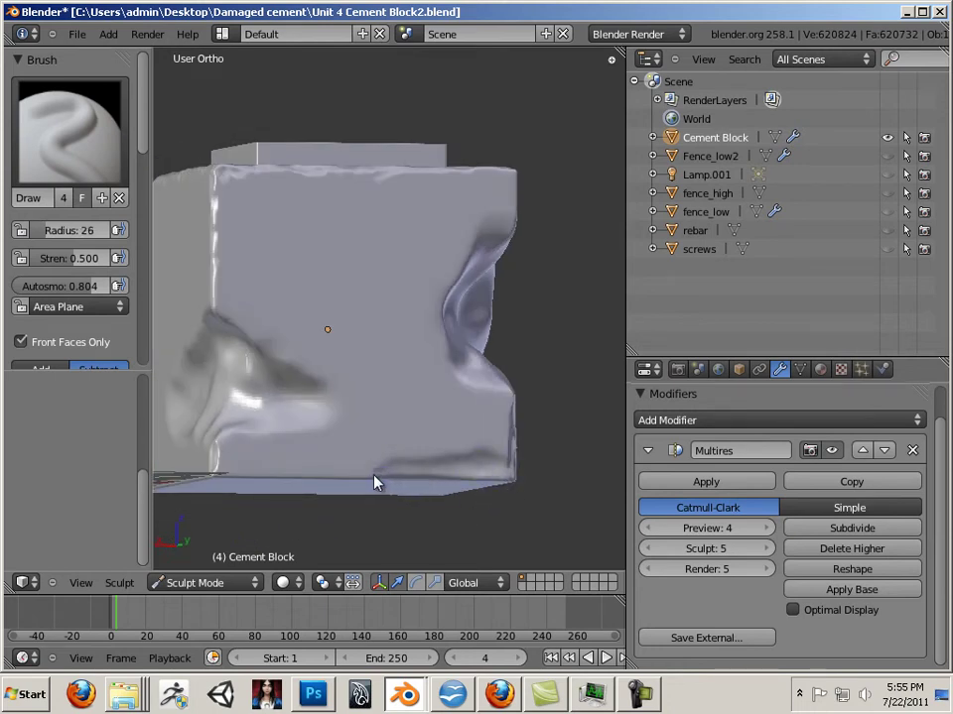
Set the Draw brush radius to 11 and chip the rest of the bottom edge beside the shallow gouge.
key("bracketleft")
key("bracketleft")
key("bracketleft")
key("bracketleft")
key("bracketleft")
key("bracketleft")
key("bracketleft")
key("bracketleft")
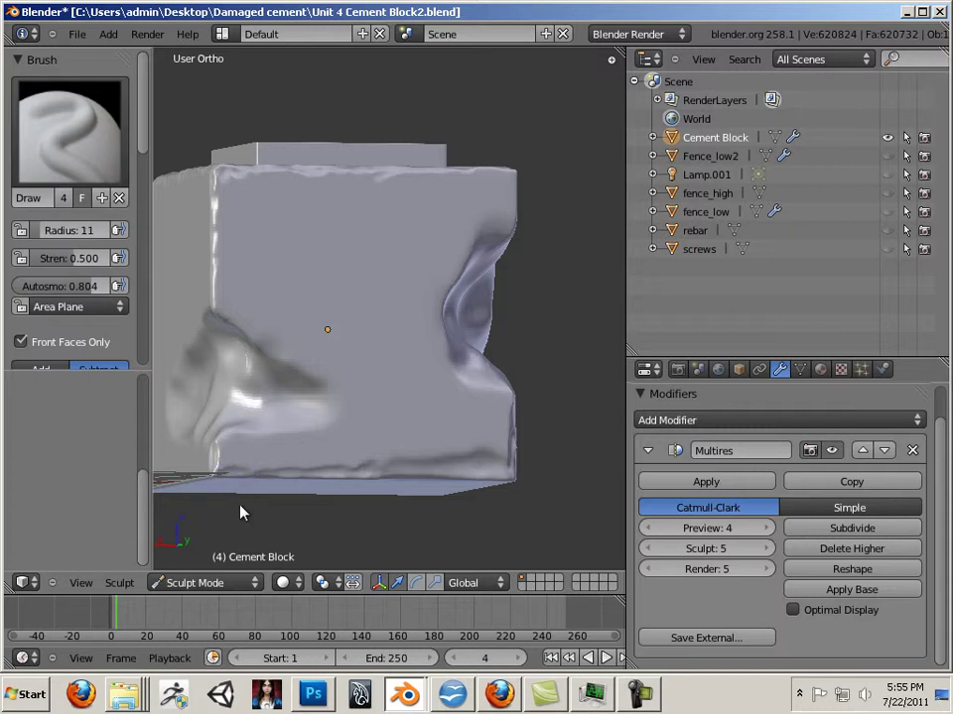
Chip the remaining smooth bottom edges around the other sides of the block.
mouse_move(208, 476)
middle_mouse_down()
mouse_move(509, 519)
mouse_move(499, 518)
middle_mouse_up()
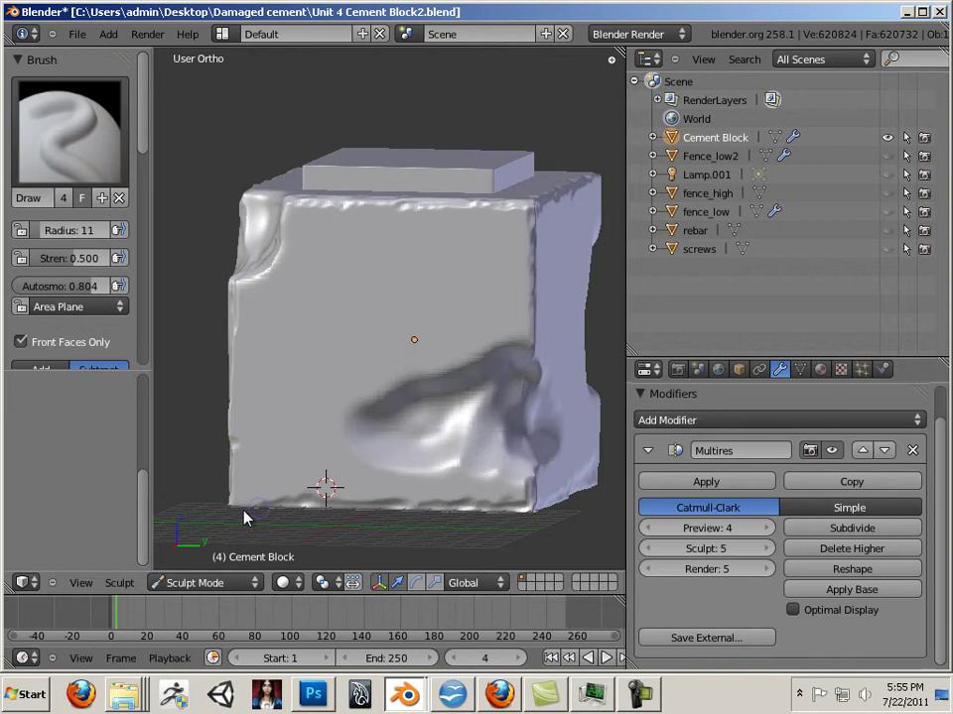
middle_click_drag(247, 517, 465, 506)
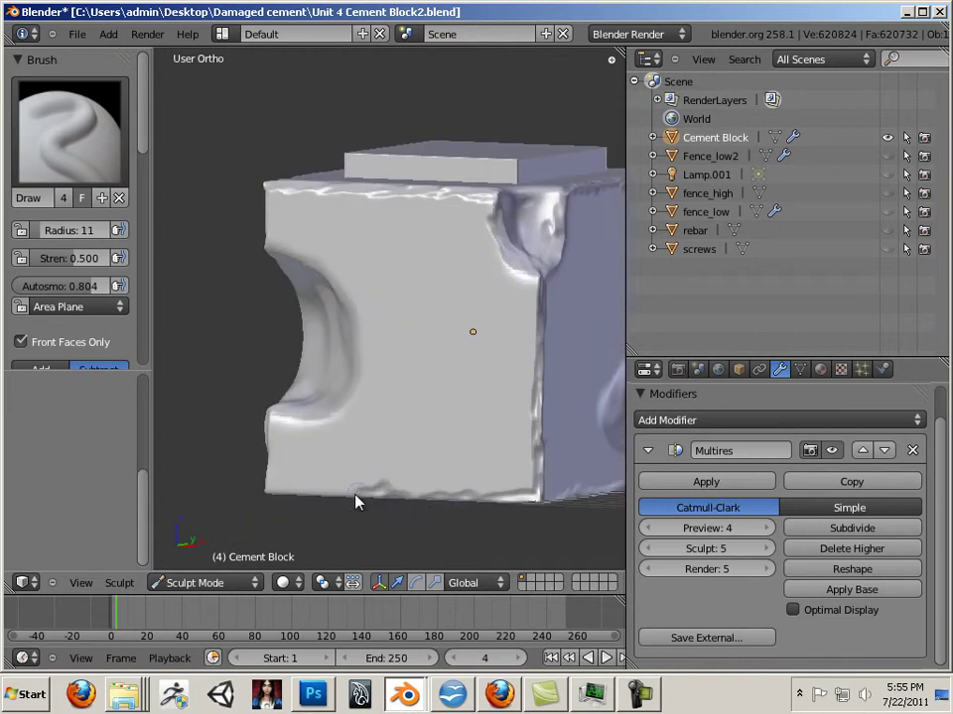
middle_click_drag(322, 499, 465, 502)
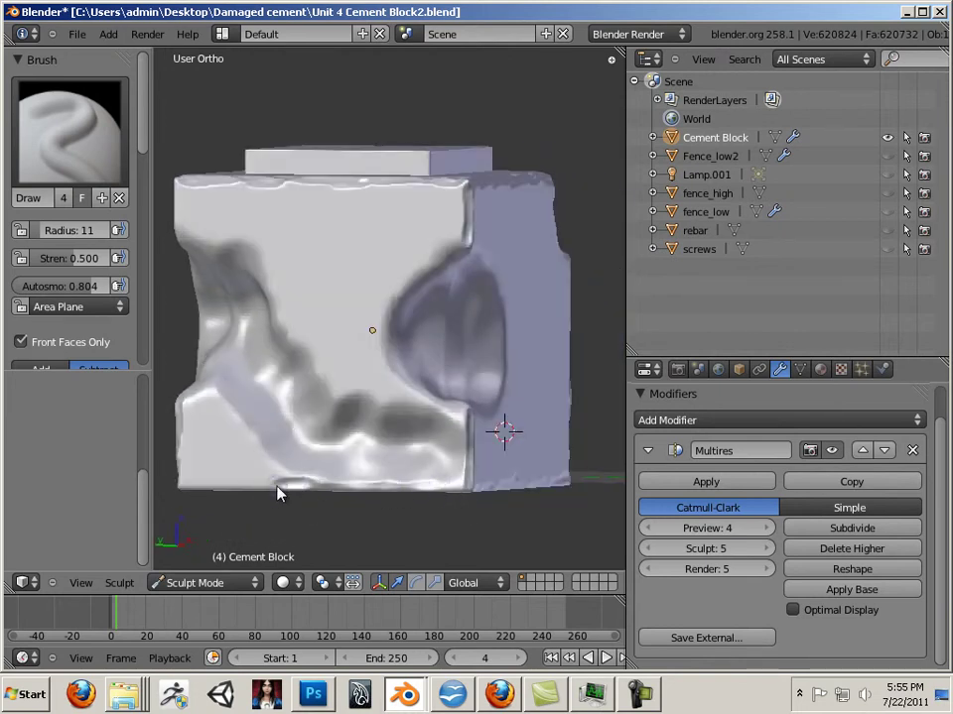
left_click_drag(278, 493, 262, 493)
Widen the chips on the vertical edges above and below their large dents.
middle_click_drag(270, 502, 331, 318)
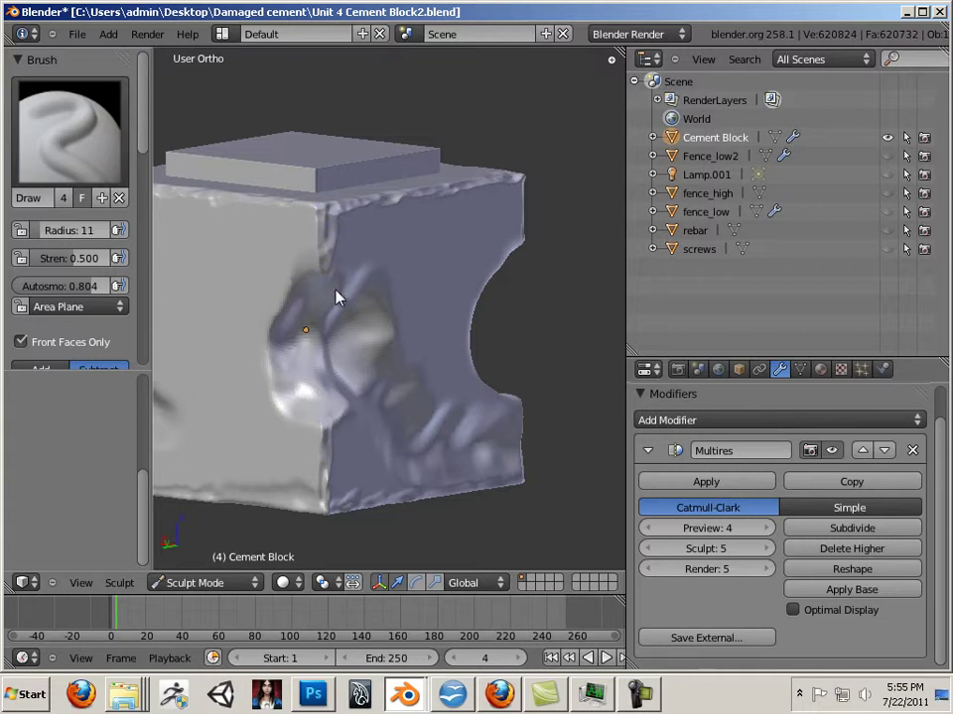
middle_click_drag(351, 450, 391, 449)
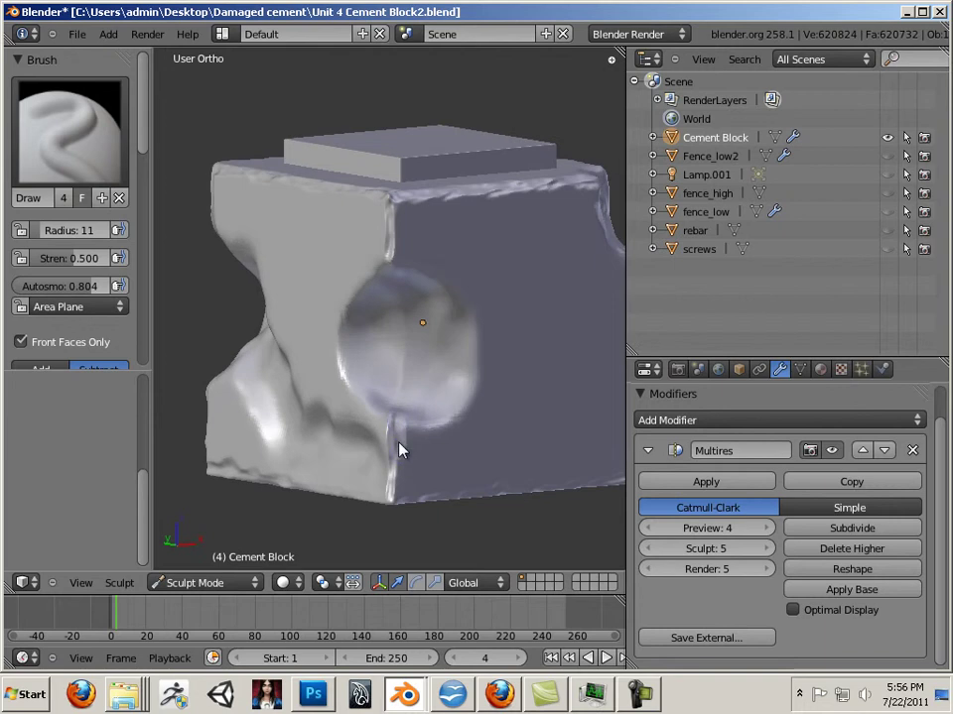
middle_click_drag(407, 565, 394, 368)
middle_click_drag(190, 507, 235, 476)
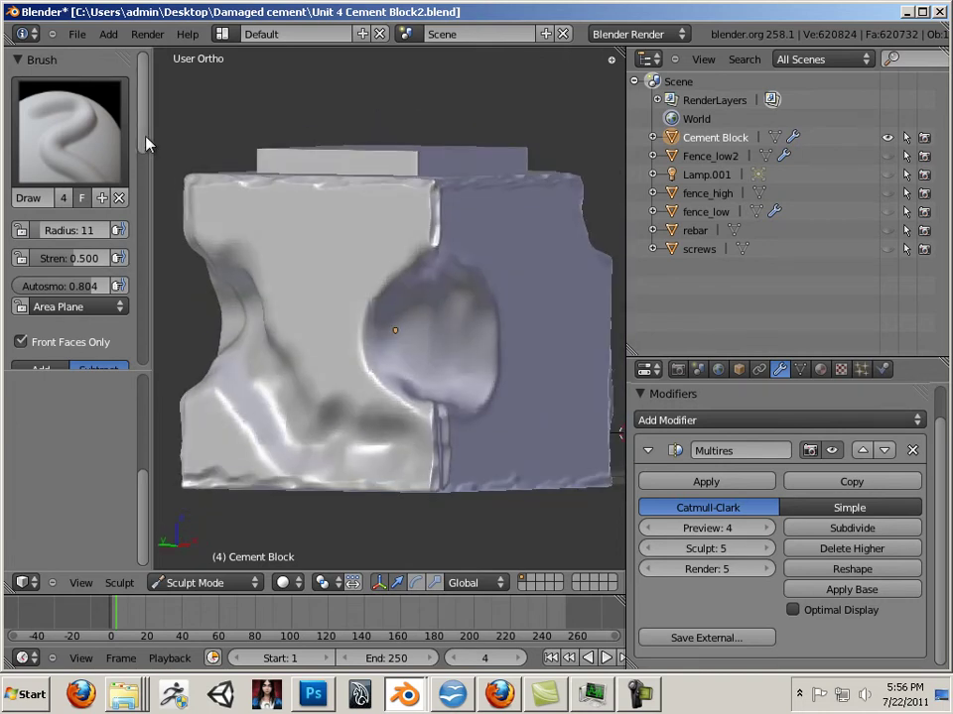
Switch the Draw brush to Add and raise small bumps inside the large round dent, enlarging the radius to 24.
scroll(77, 221, "down", 5)
left_click(62, 228)
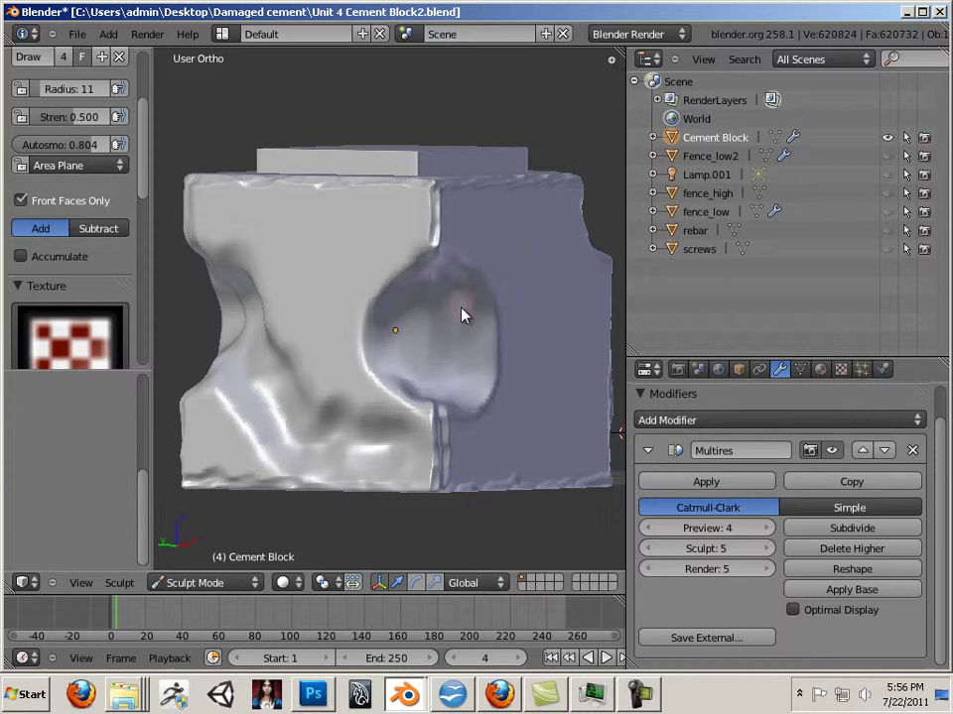
left_click_drag(451, 289, 474, 312)
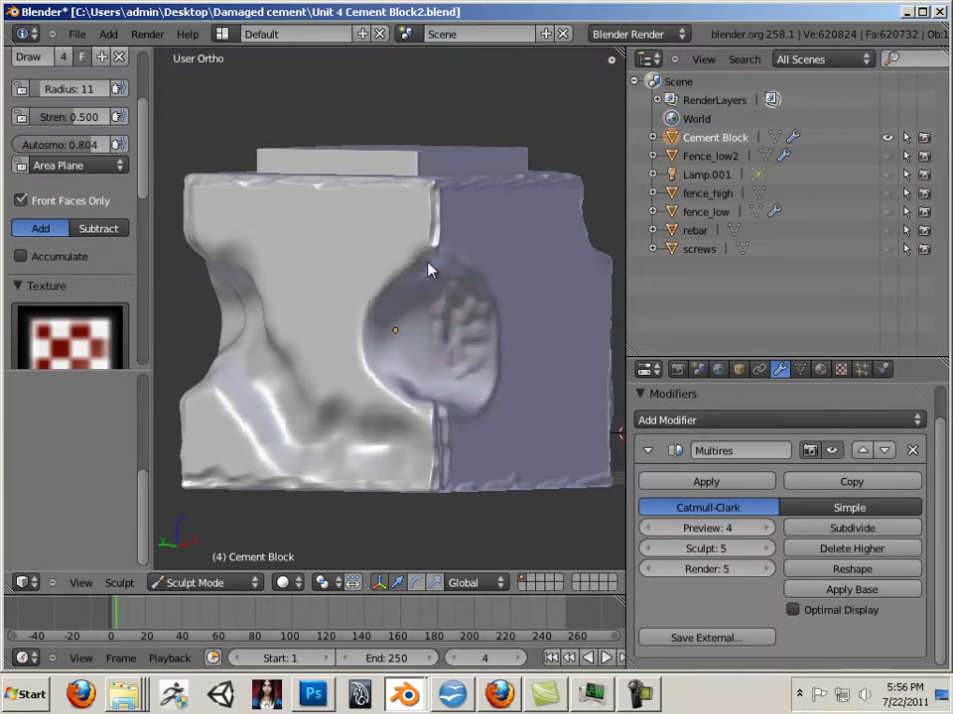
key("f")
left_click(420, 287)
mouse_move(412, 352)
left_mouse_down()
mouse_move(463, 393)
mouse_move(437, 388)
mouse_move(416, 397)
mouse_move(425, 390)
mouse_move(389, 361)
mouse_move(412, 388)
mouse_move(470, 382)
mouse_move(480, 338)
left_mouse_up()
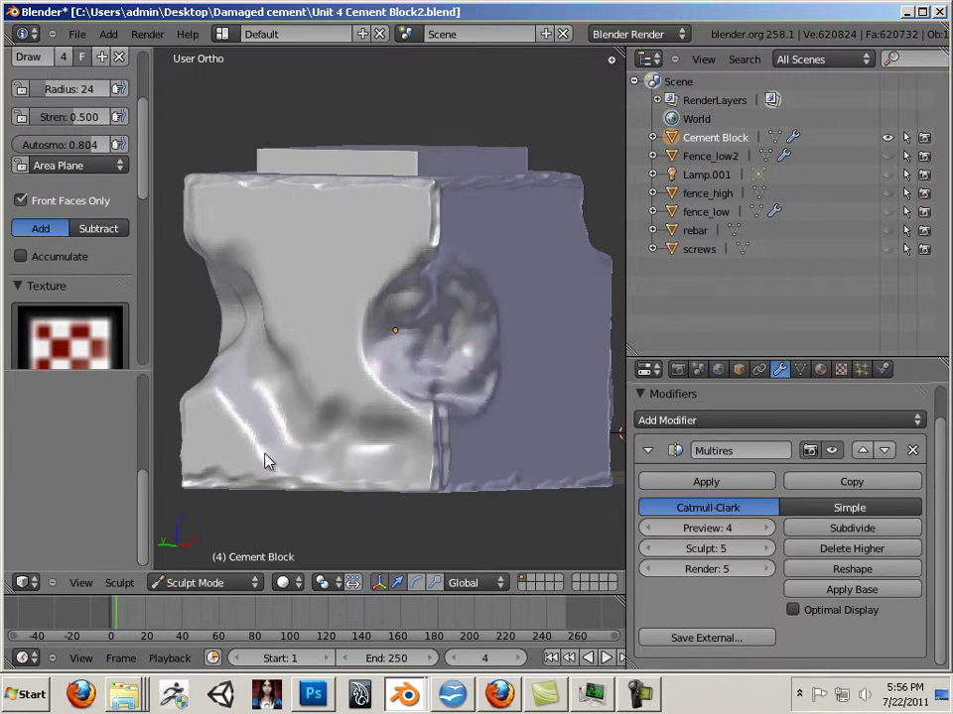
Raise bumps along the diagonal gouge and inside the dent on the vertical edge where it ends.
middle_click_drag(266, 457, 394, 454)
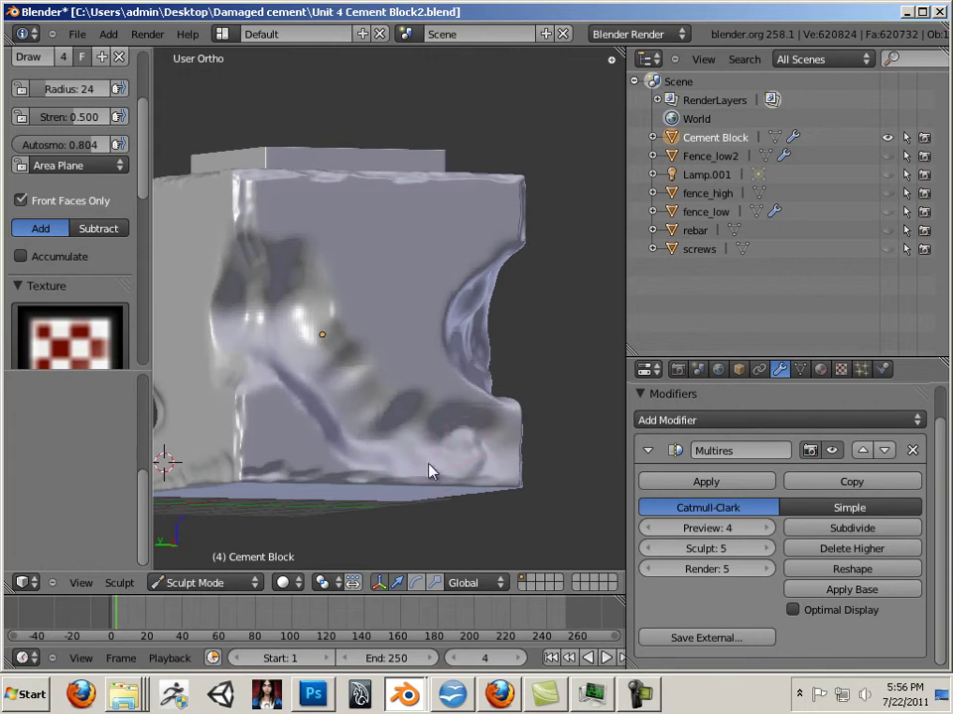
left_click_drag(427, 448, 416, 437)
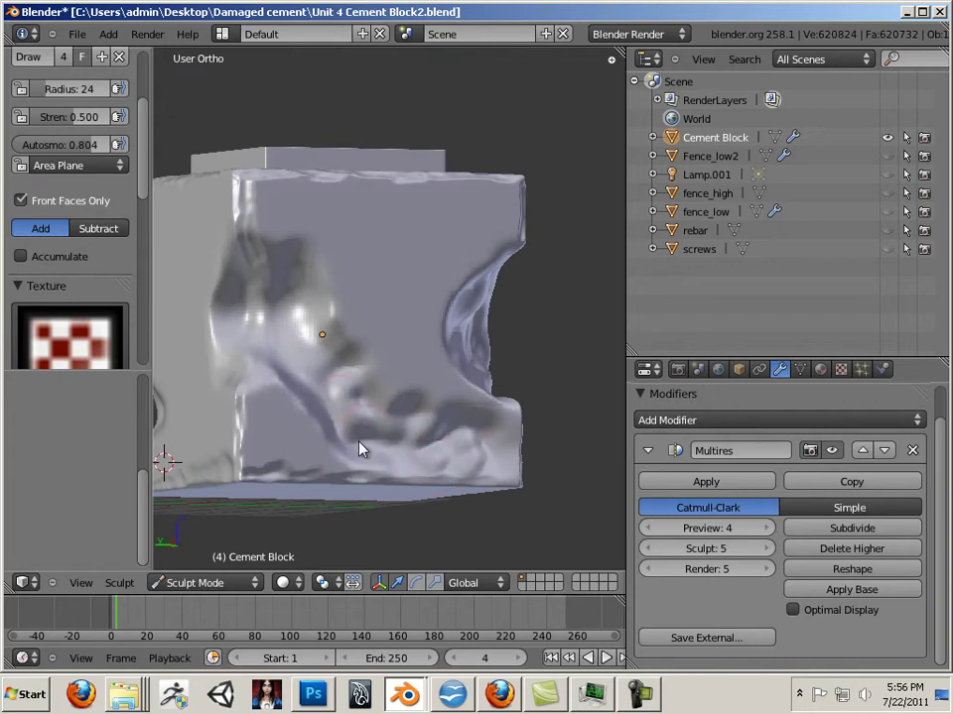
middle_click_drag(344, 472, 316, 413)
mouse_move(284, 363)
left_mouse_down()
mouse_move(283, 303)
mouse_move(250, 294)
left_mouse_up()
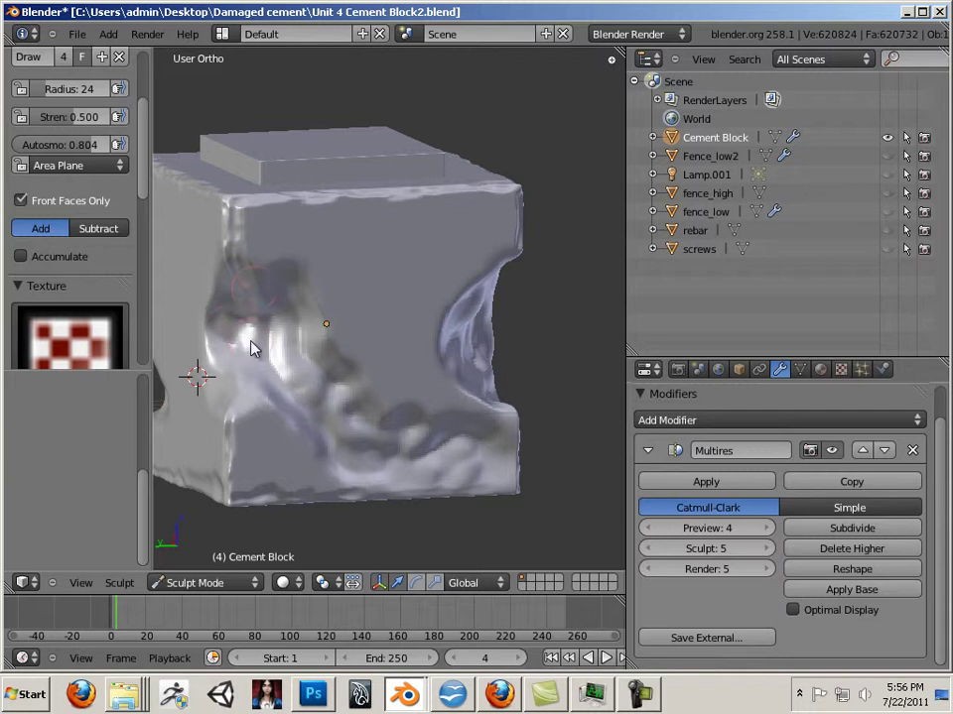
Raise bumps inside the large dent low on the vertical edge and inside the upper corner dent.
mouse_move(334, 423)
middle_mouse_down()
mouse_move(417, 519)
mouse_move(591, 515)
mouse_move(370, 422)
middle_mouse_up()
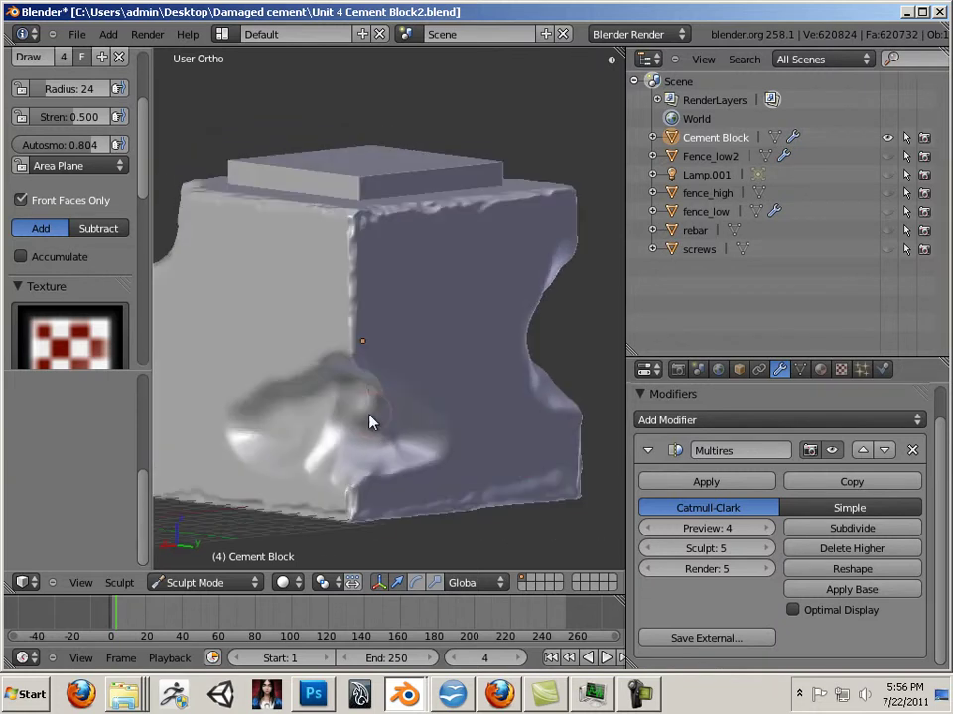
mouse_move(370, 422)
left_mouse_down()
mouse_move(362, 404)
mouse_move(419, 442)
mouse_move(362, 456)
left_mouse_up()
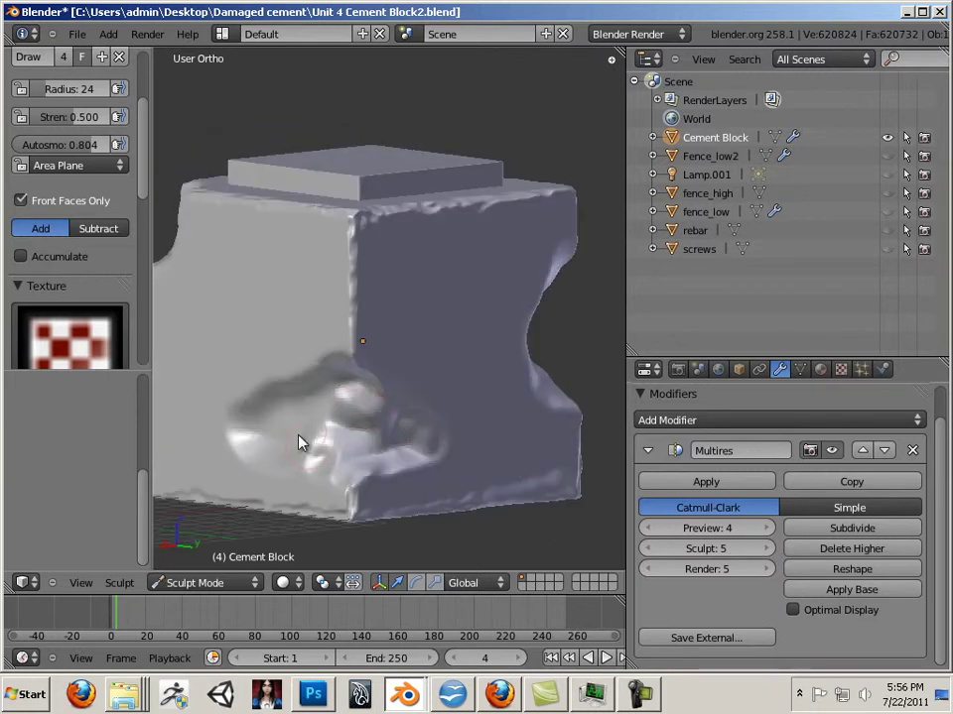
middle_click_drag(277, 468, 467, 485)
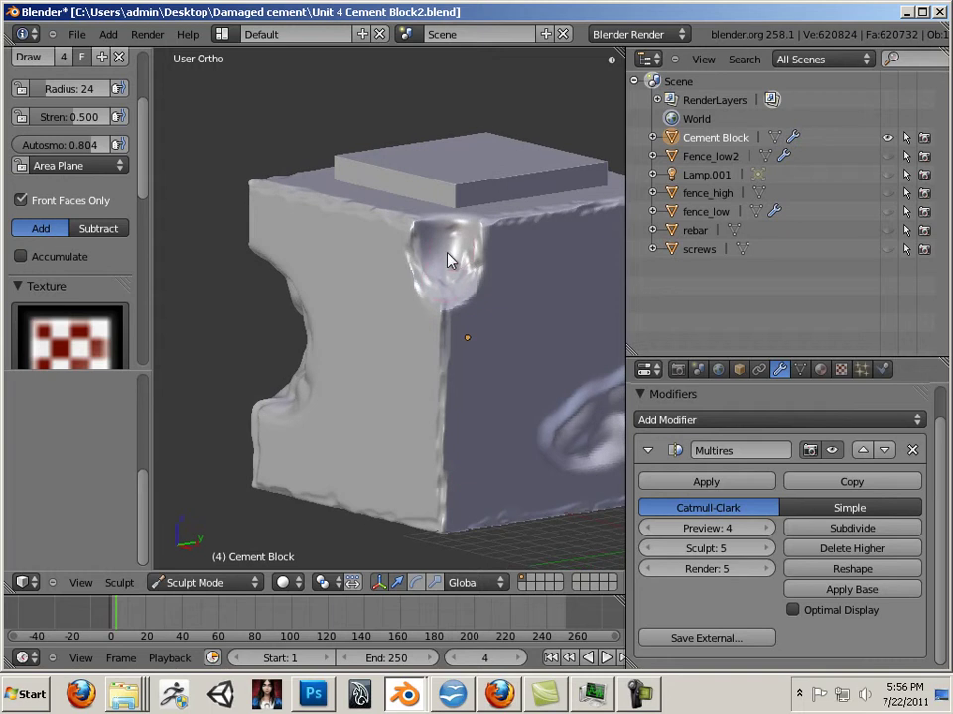
scroll(444, 287, "up", 2)
Carve a new round dent into the face beside the upper corner dent with Subtract, and add bumps inside it with Add.
mouse_move(244, 426)
middle_mouse_down()
mouse_move(428, 404)
mouse_move(349, 424)
mouse_move(368, 523)
mouse_move(332, 534)
mouse_move(136, 521)
mouse_move(72, 552)
mouse_move(202, 510)
mouse_move(291, 287)
middle_mouse_up()
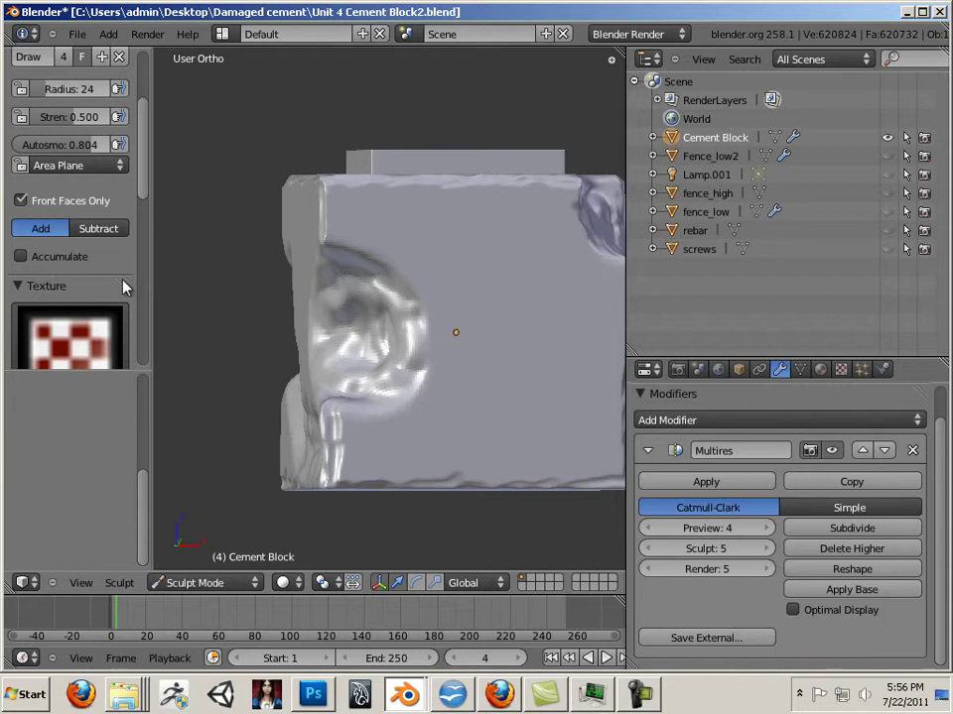
left_click(100, 229)
mouse_move(504, 262)
left_mouse_down()
mouse_move(545, 304)
mouse_move(549, 266)
mouse_move(529, 302)
mouse_move(584, 287)
mouse_move(532, 283)
mouse_move(609, 315)
mouse_move(569, 318)
mouse_move(547, 308)
mouse_move(517, 319)
mouse_move(536, 287)
mouse_move(570, 301)
mouse_move(536, 298)
mouse_move(541, 327)
mouse_move(519, 323)
mouse_move(530, 283)
left_mouse_up()
left_click_drag(518, 312, 569, 288)
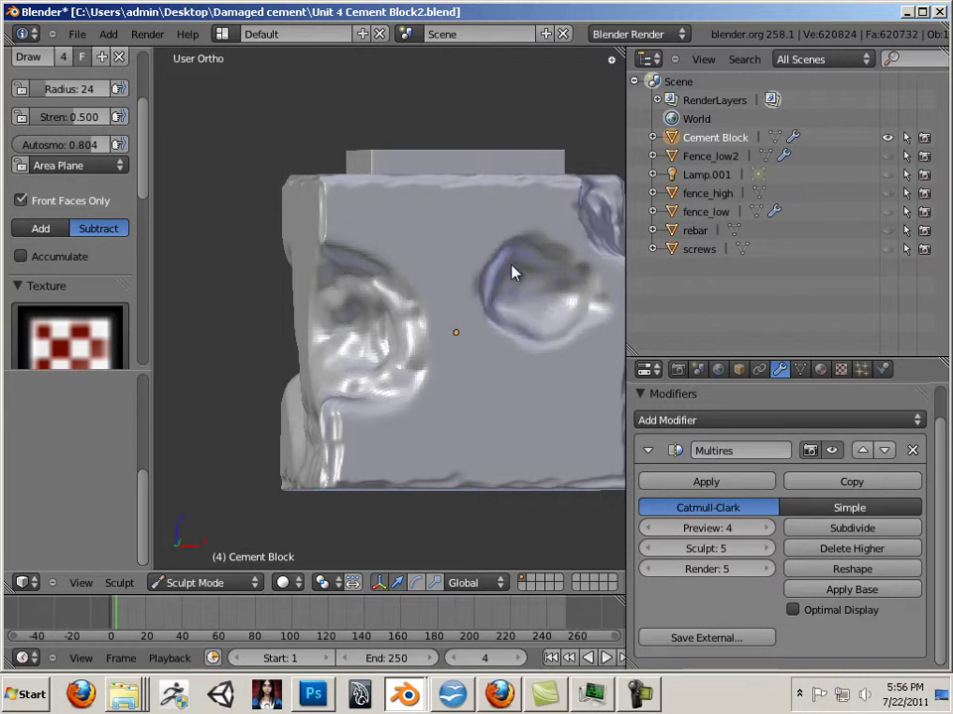
left_click(58, 229)
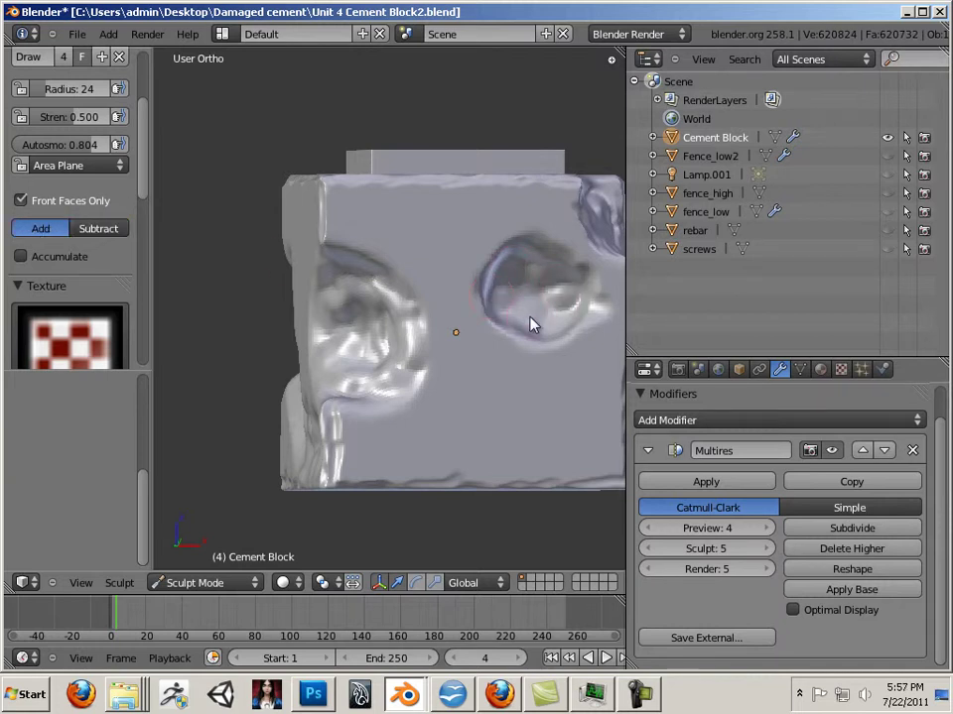
Subdivide the block's Multiresolution modifier once more to reach sculpt level 6.
middle_click_drag(180, 536, 362, 476)
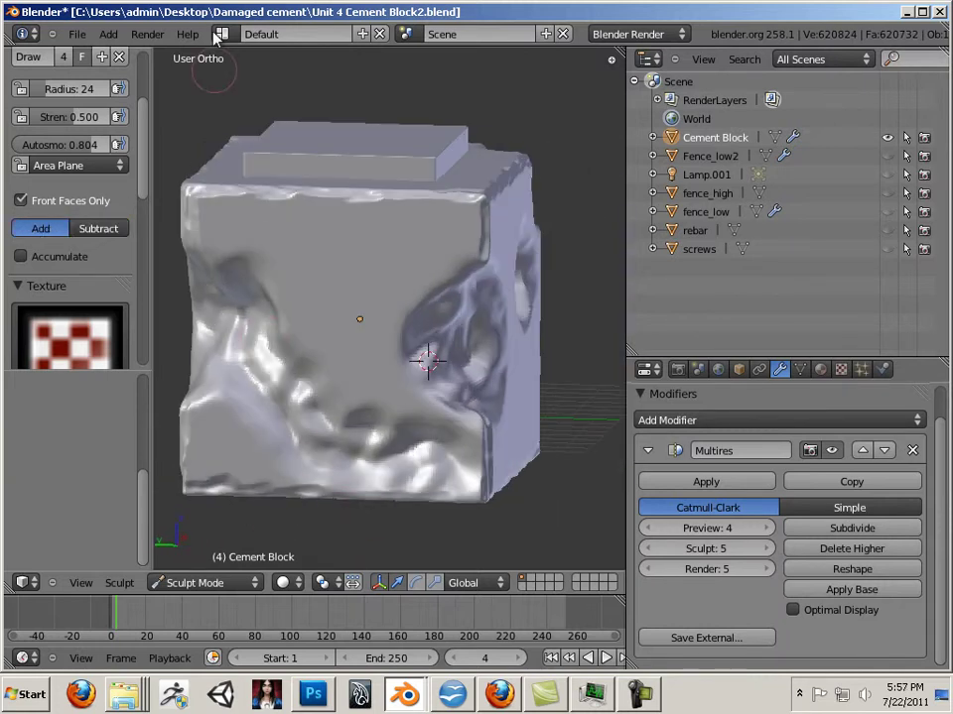
mouse_move(542, 250)
middle_mouse_down()
mouse_move(573, 252)
mouse_move(526, 254)
middle_mouse_up()
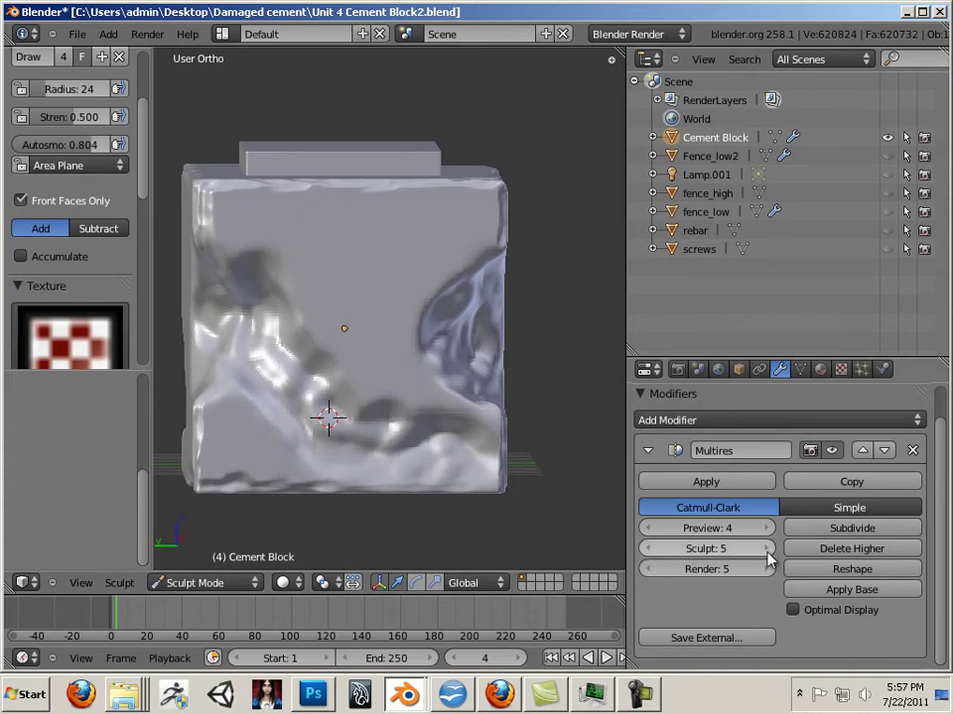
left_click(850, 533)
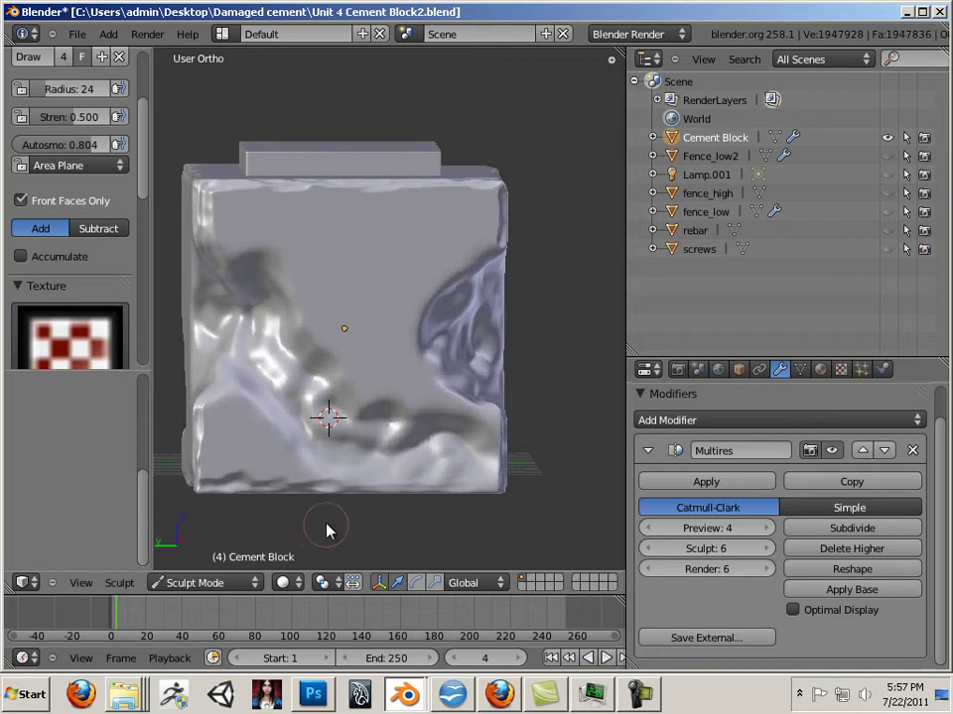
middle_click_drag(264, 536, 142, 335)
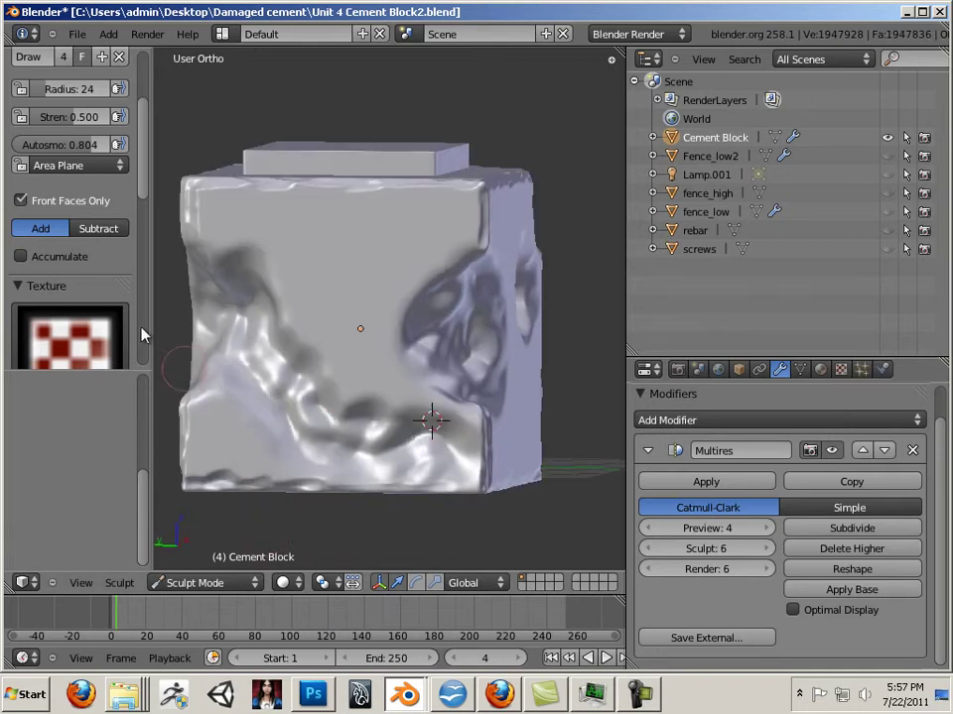
Check the available sculpt brushes, keep the Draw brush, and show its texture settings.
scroll(142, 181, "up", 3)
left_click(68, 118)
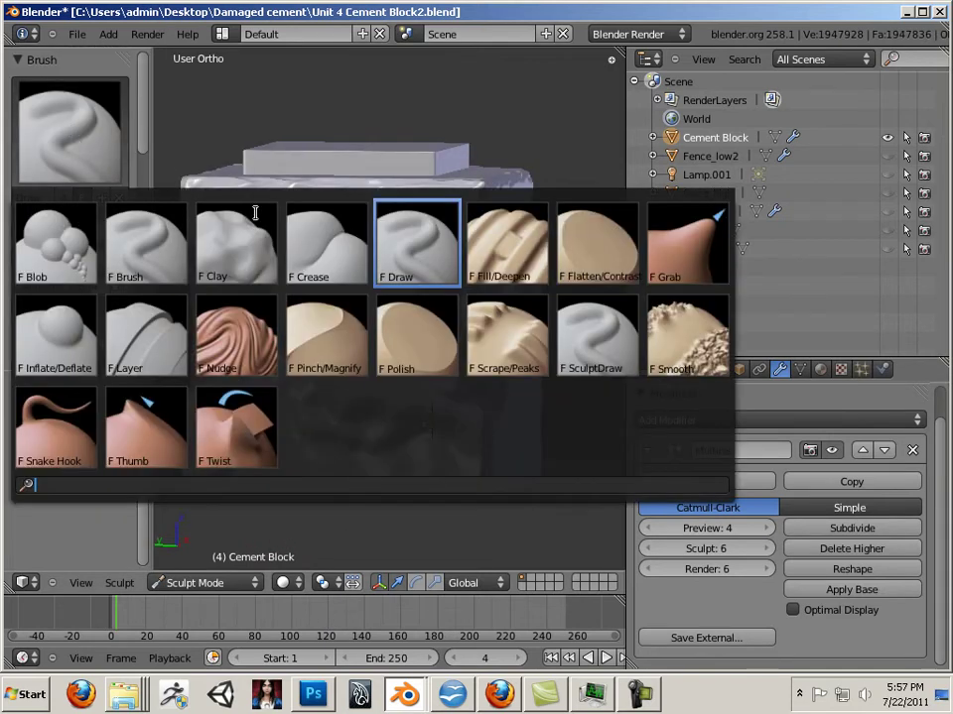
left_click(402, 246)
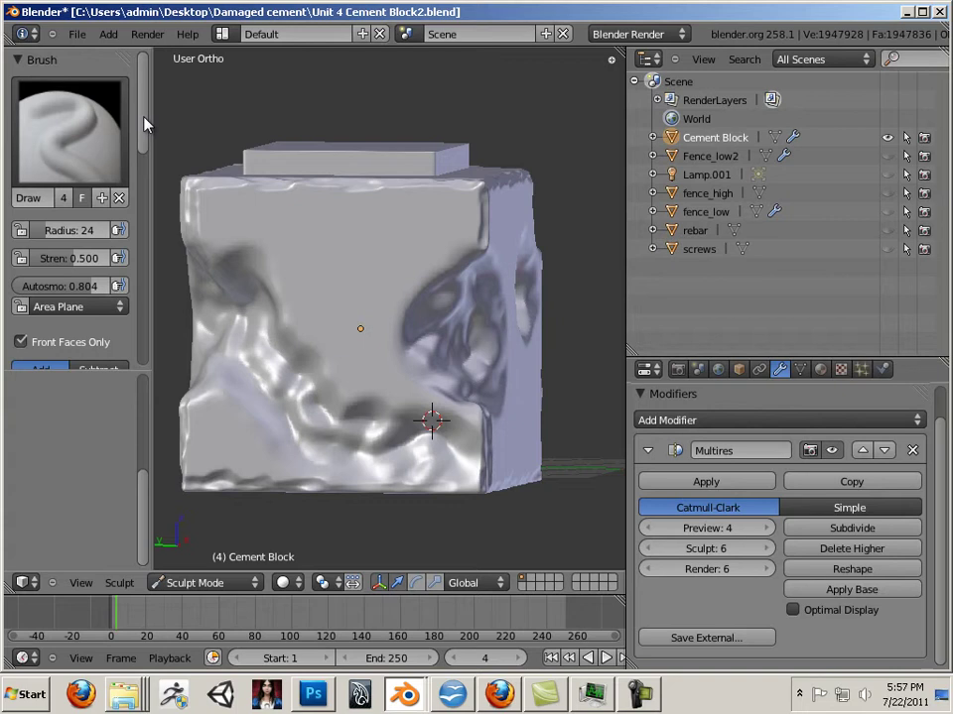
scroll(144, 129, "down", 6)
left_click(69, 261)
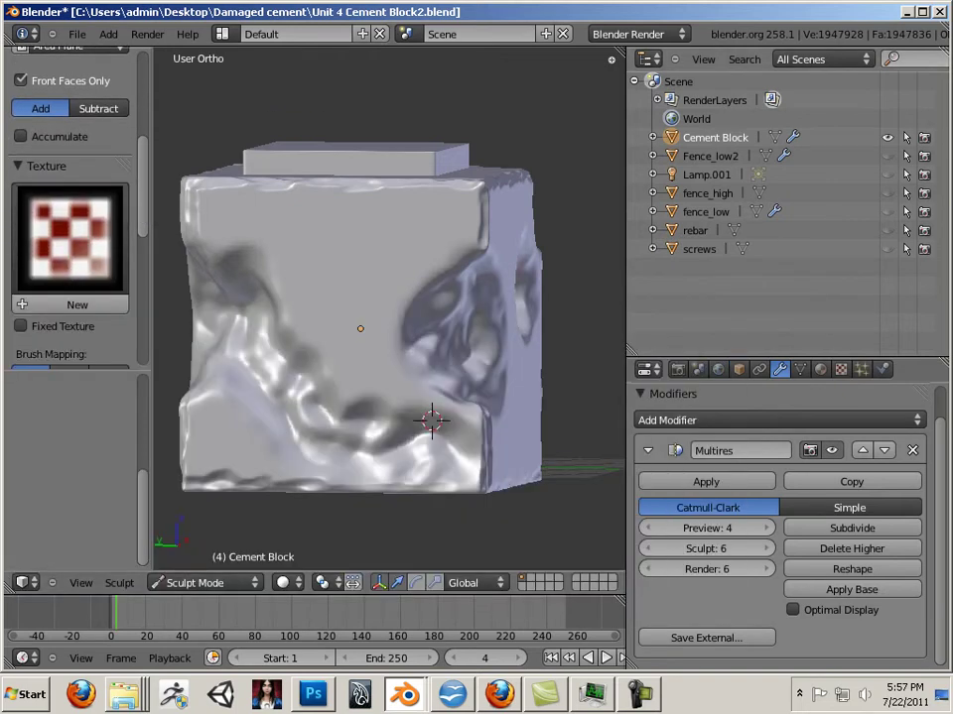
Unlink the cloud texture from the block's material and create a new texture in its slot.
left_click(840, 369)
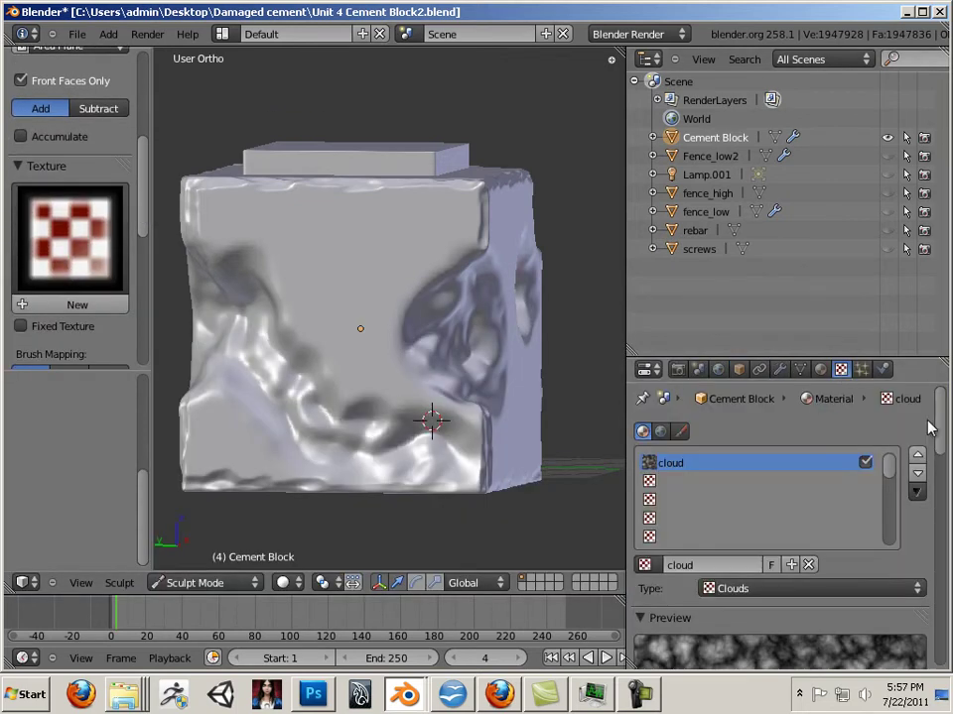
scroll(943, 434, "down", 2)
scroll(943, 427, "up", 2)
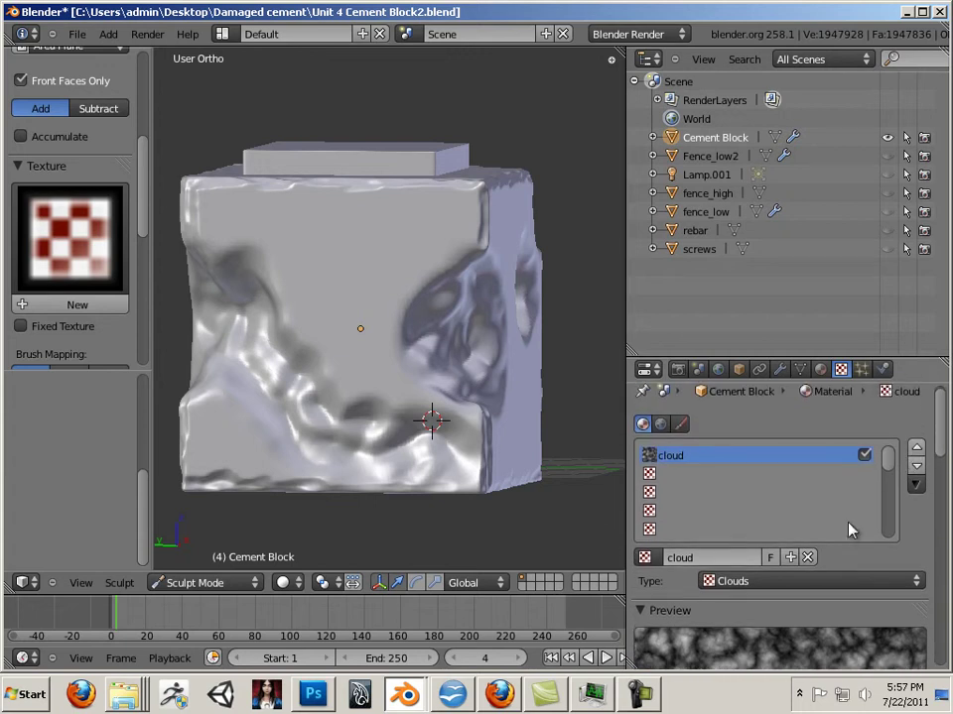
left_click(806, 557)
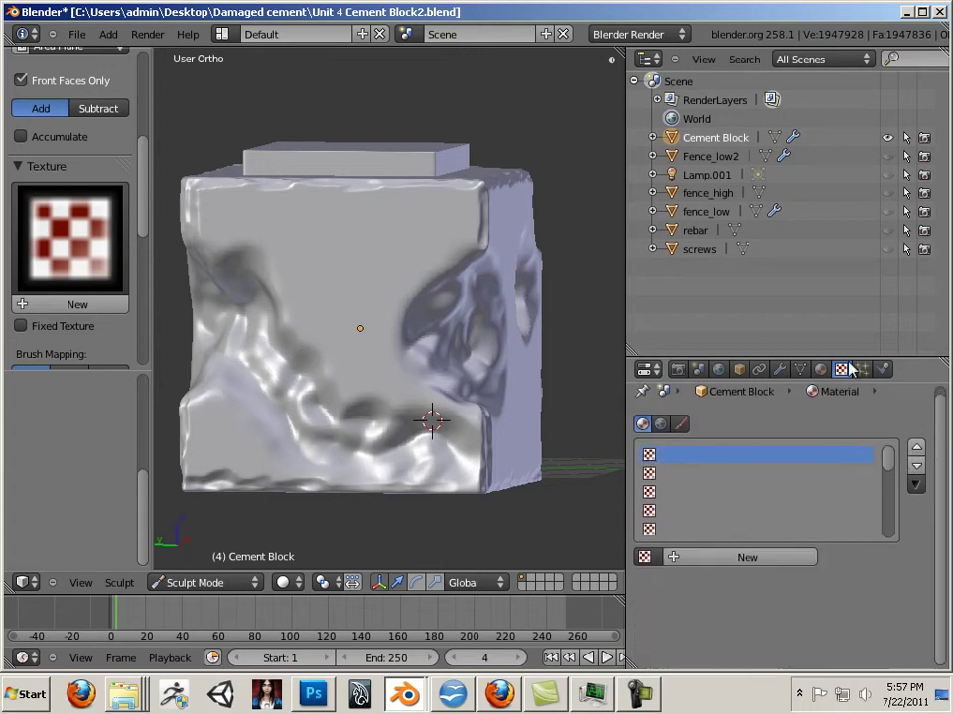
left_click(739, 562)
Rename the new Clouds texture "cloud brush".
scroll(933, 437, "down", 5)
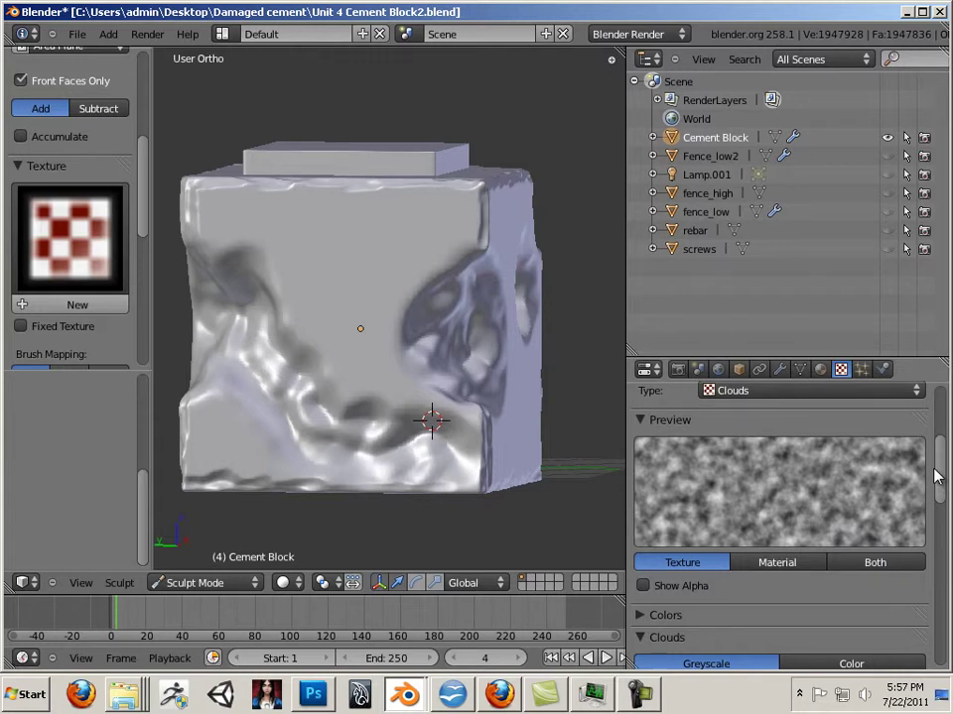
left_click_drag(938, 476, 945, 402)
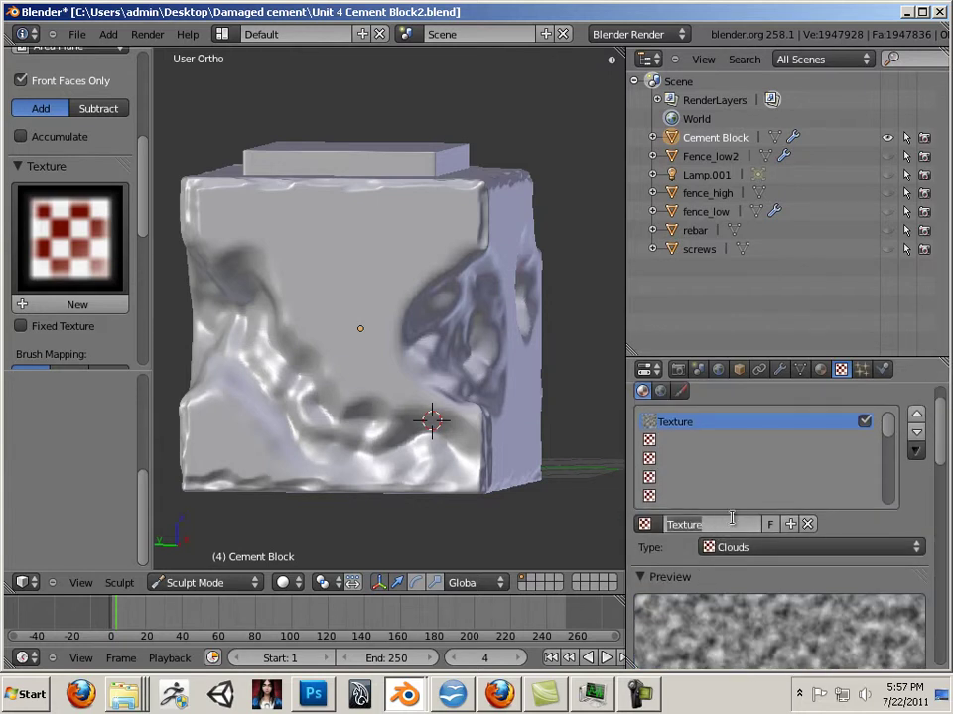
type("cloud brush")
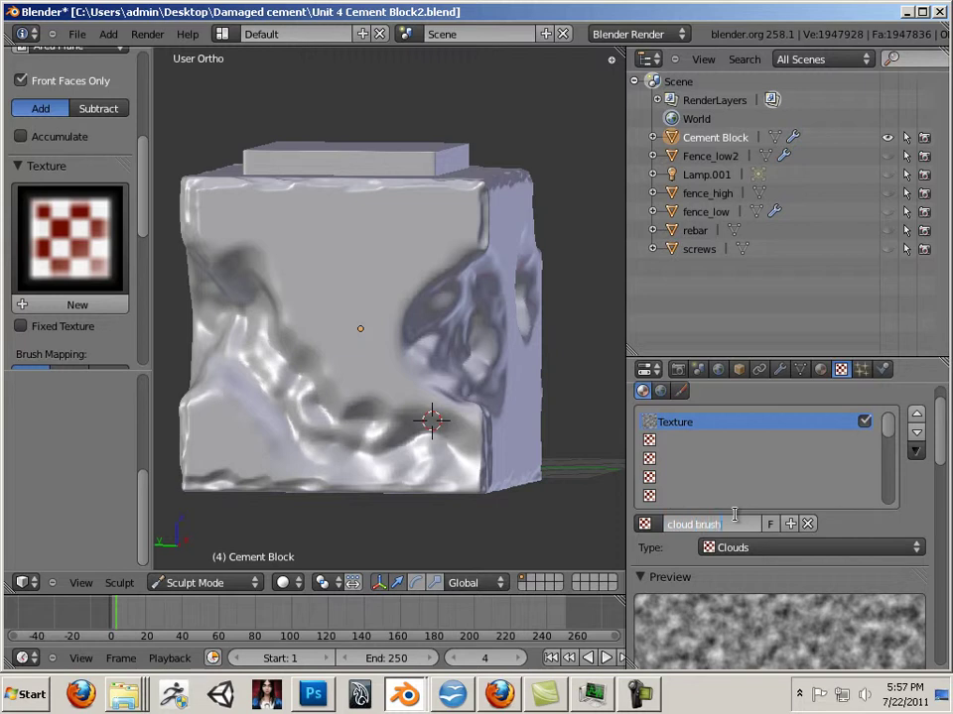
key("Return")
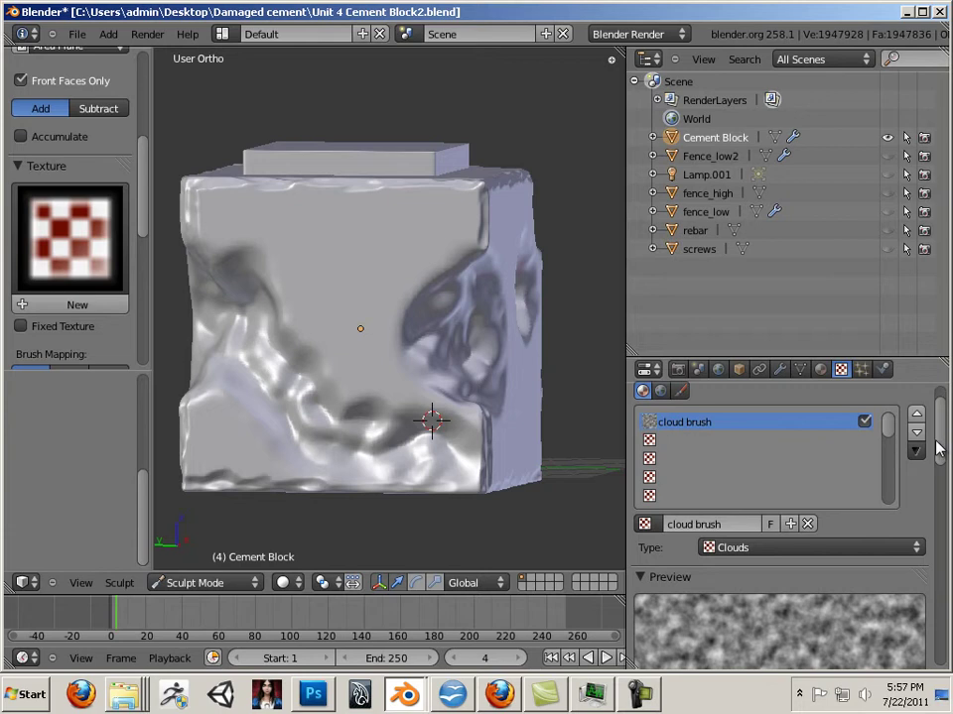
Show the cloud texture's color adjustments and assign "cloud brush" as the Draw brush's texture.
left_click_drag(936, 450, 935, 515)
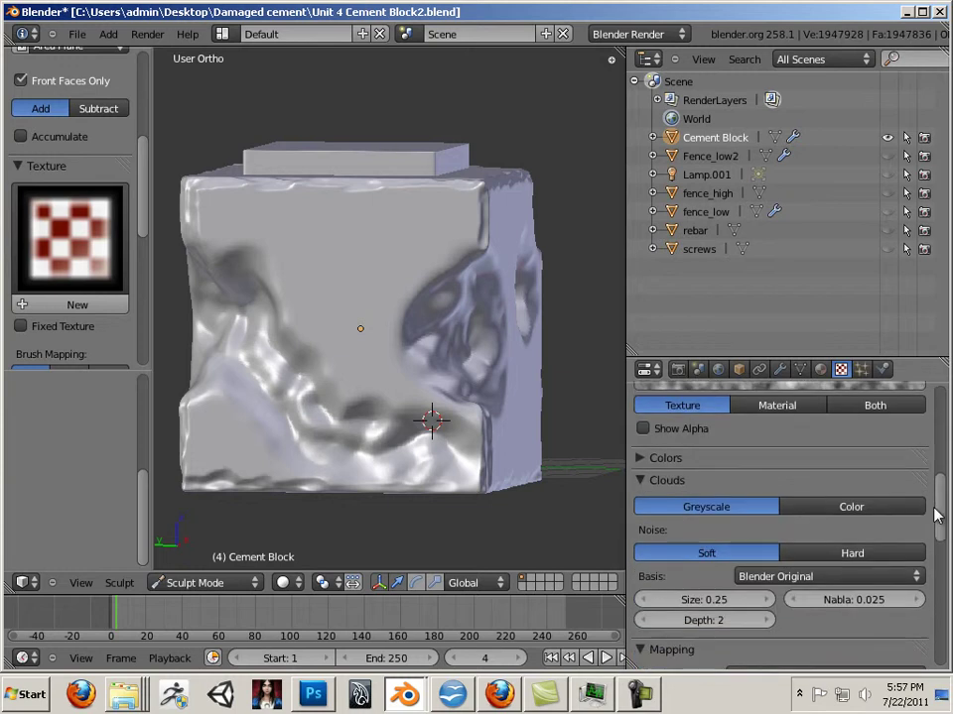
left_click(649, 458)
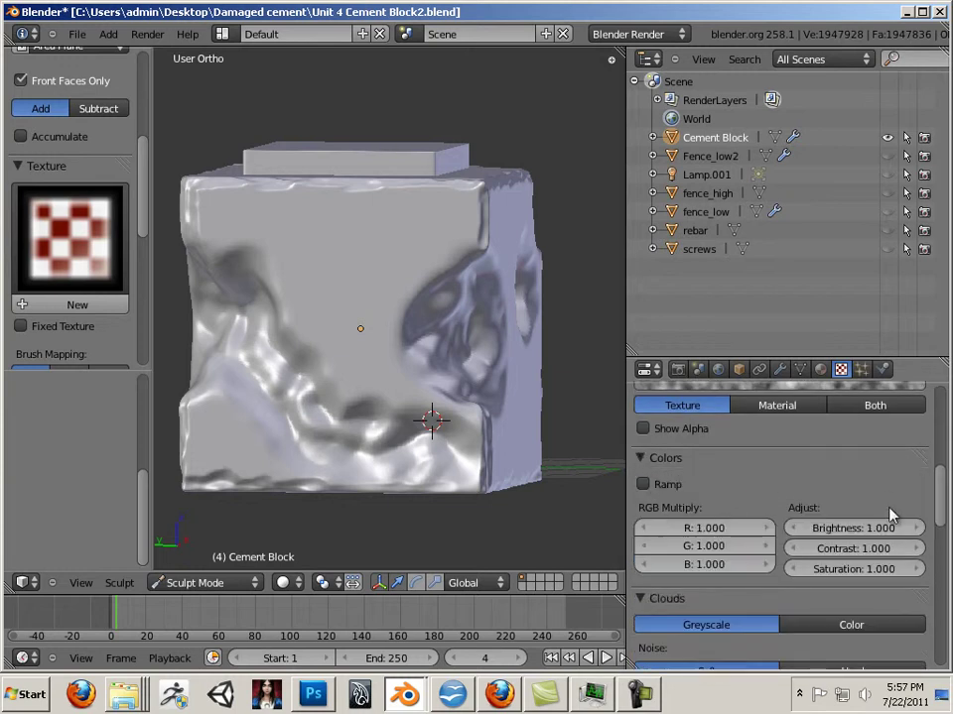
mouse_move(940, 510)
left_mouse_down()
mouse_move(939, 470)
mouse_move(938, 512)
mouse_move(718, 569)
left_mouse_up()
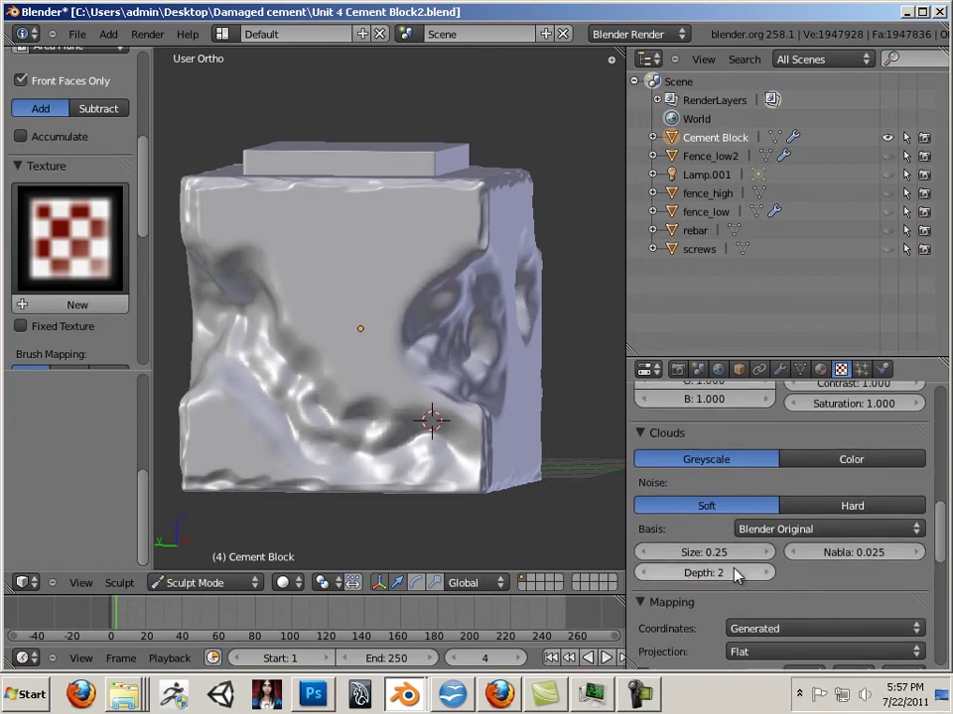
mouse_move(936, 510)
left_mouse_down()
mouse_move(940, 501)
mouse_move(933, 514)
left_mouse_up()
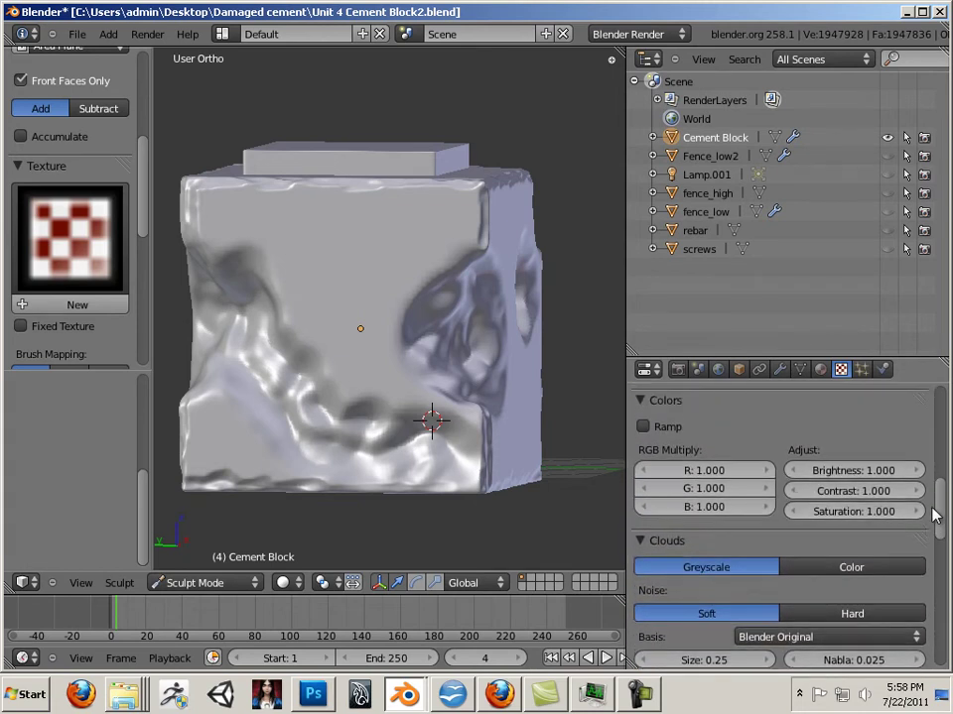
left_click(43, 240)
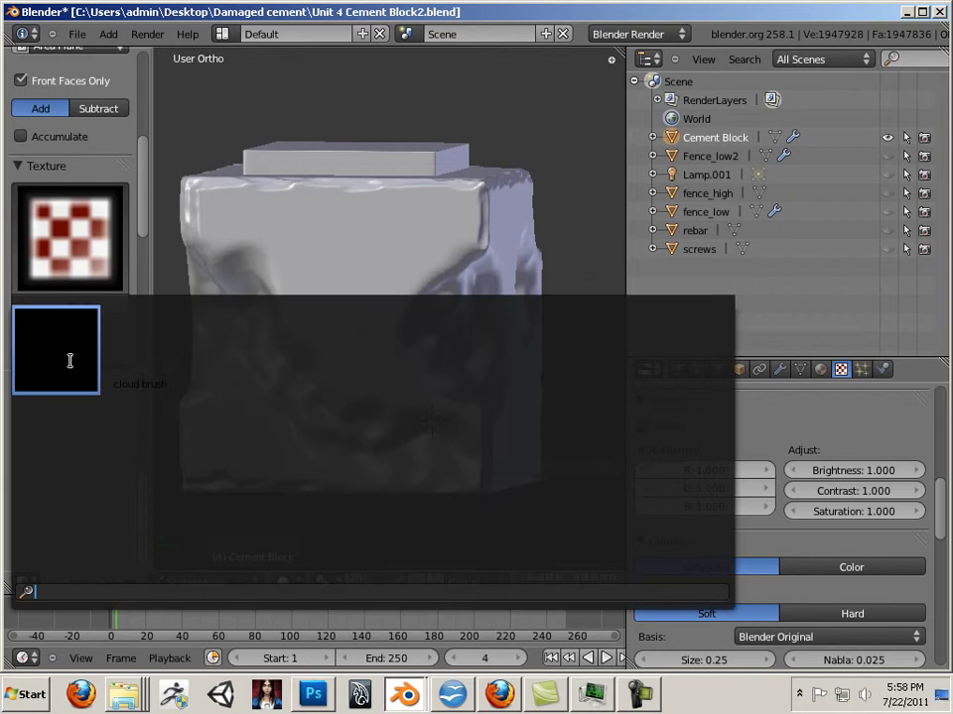
left_click(70, 360)
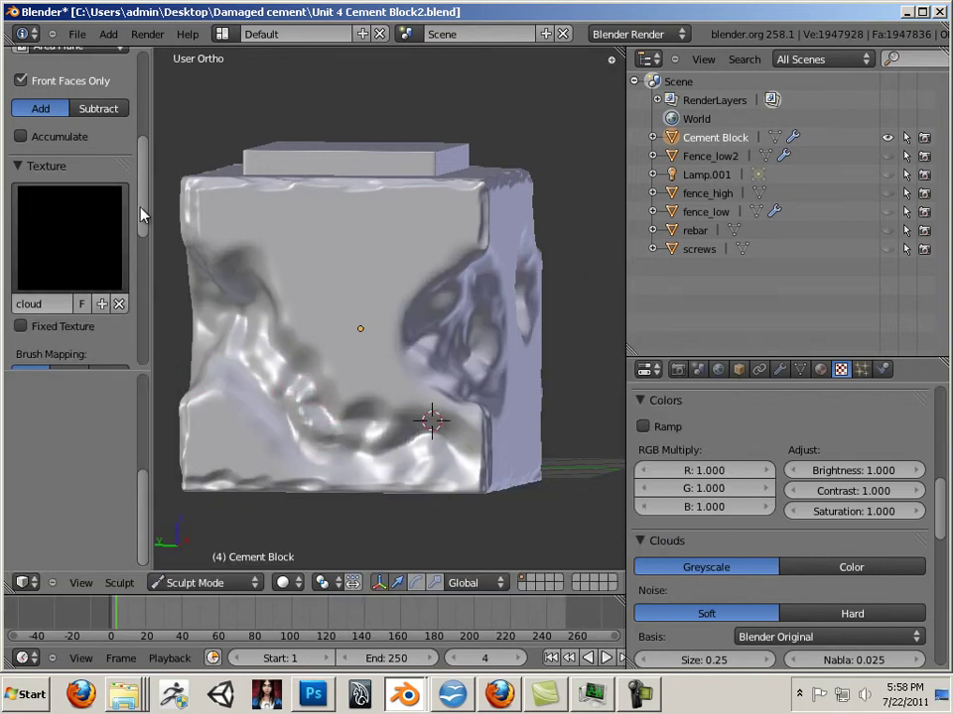
Set the Draw brush's stroke method to Anchored, strength to 0.824 and autosmooth to 0.157.
left_click_drag(143, 210, 145, 341)
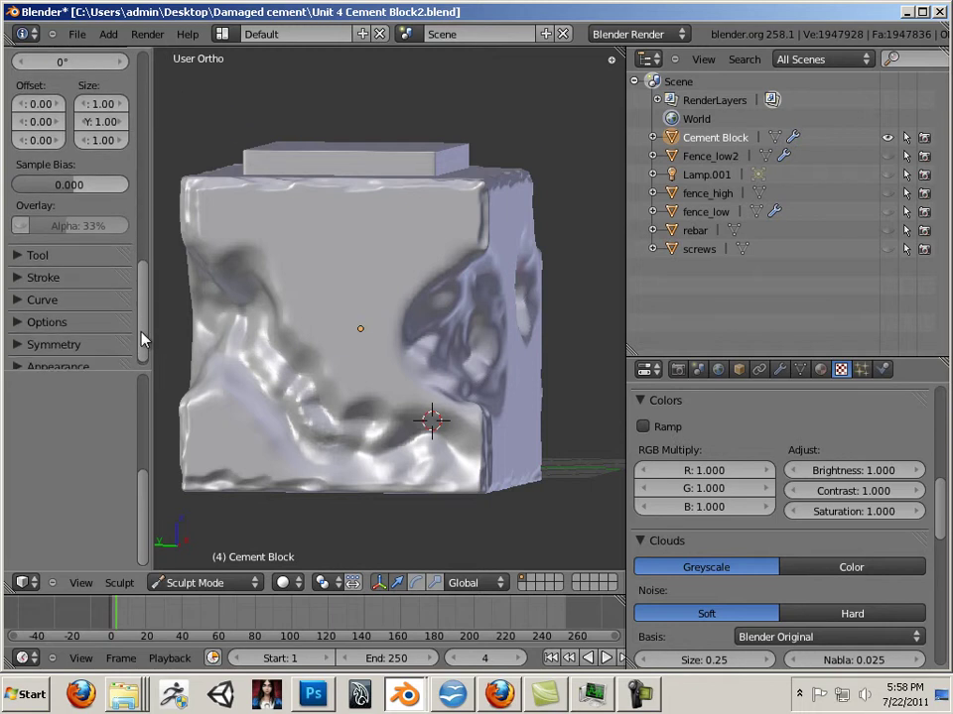
left_click(30, 268)
left_click(55, 314)
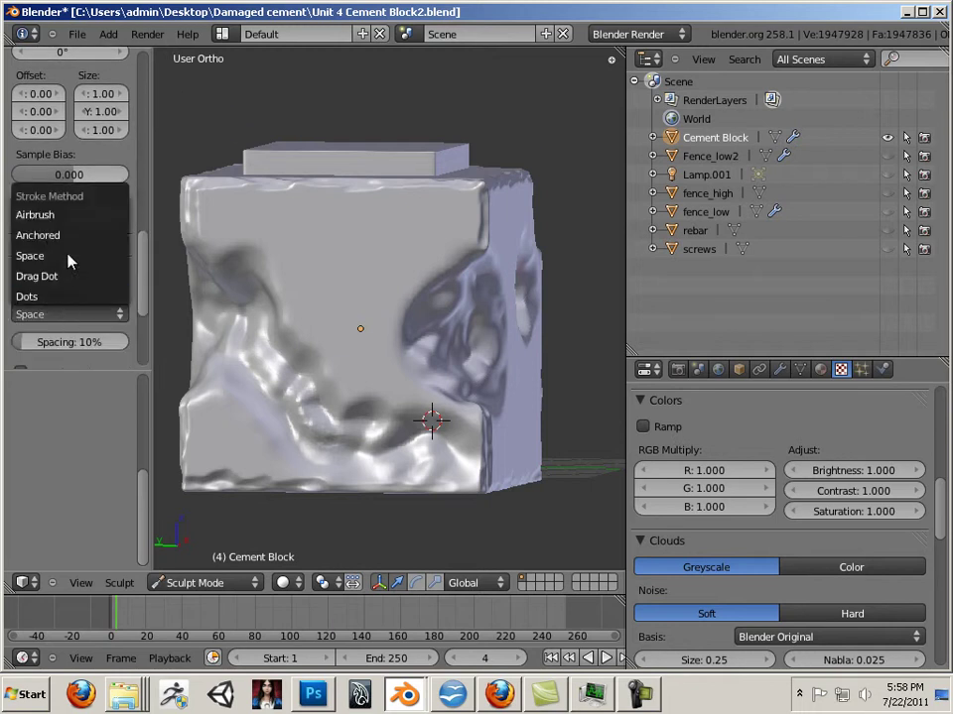
left_click(60, 236)
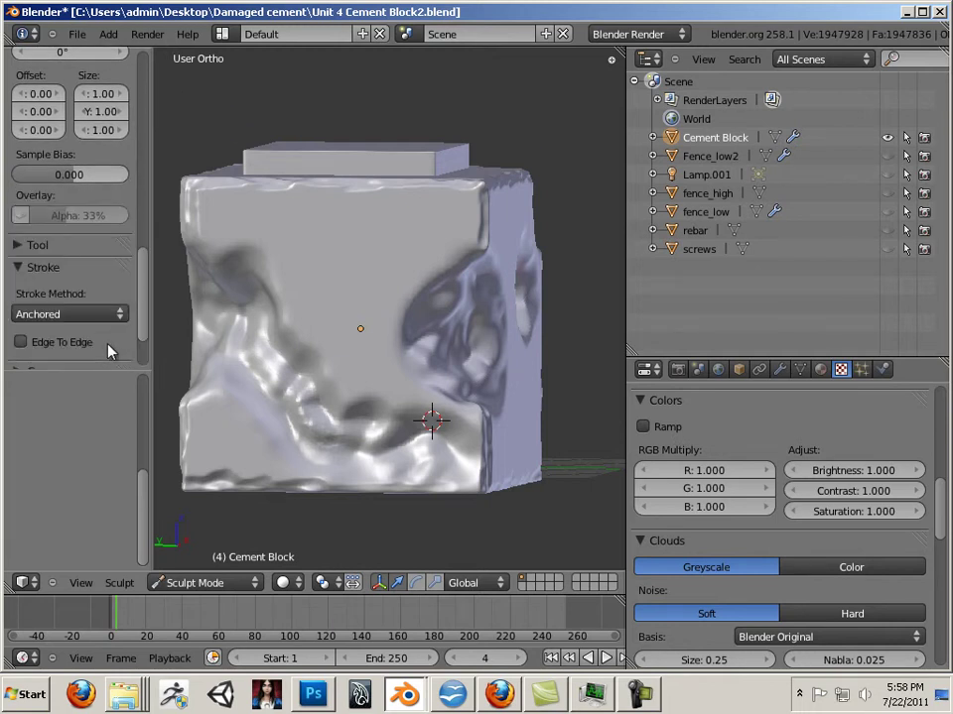
scroll(142, 312, "up", 12)
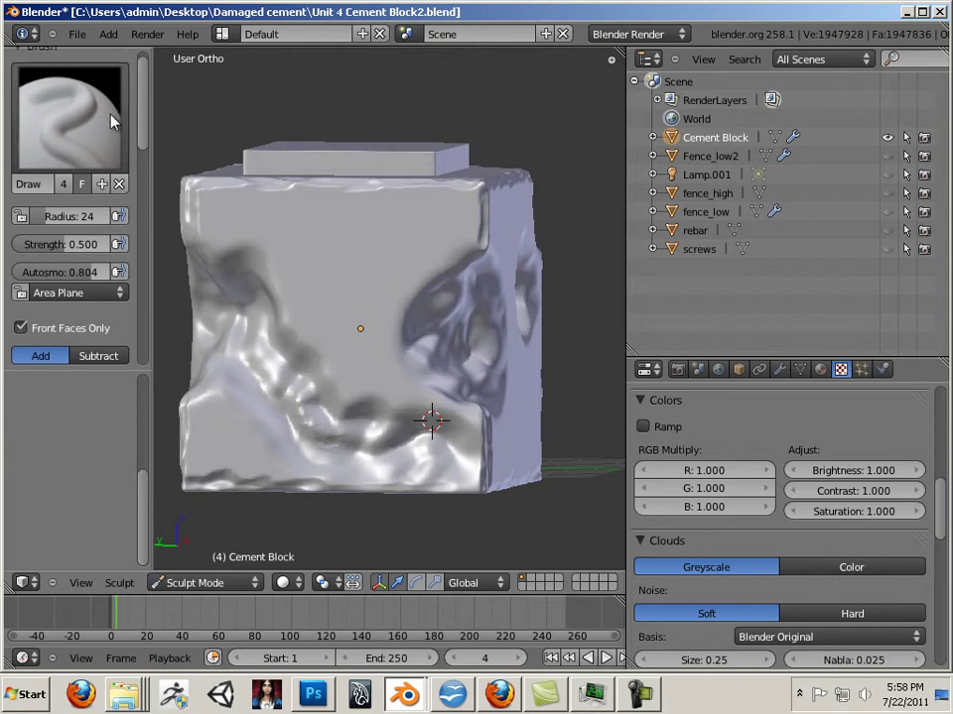
left_click_drag(83, 272, 96, 248)
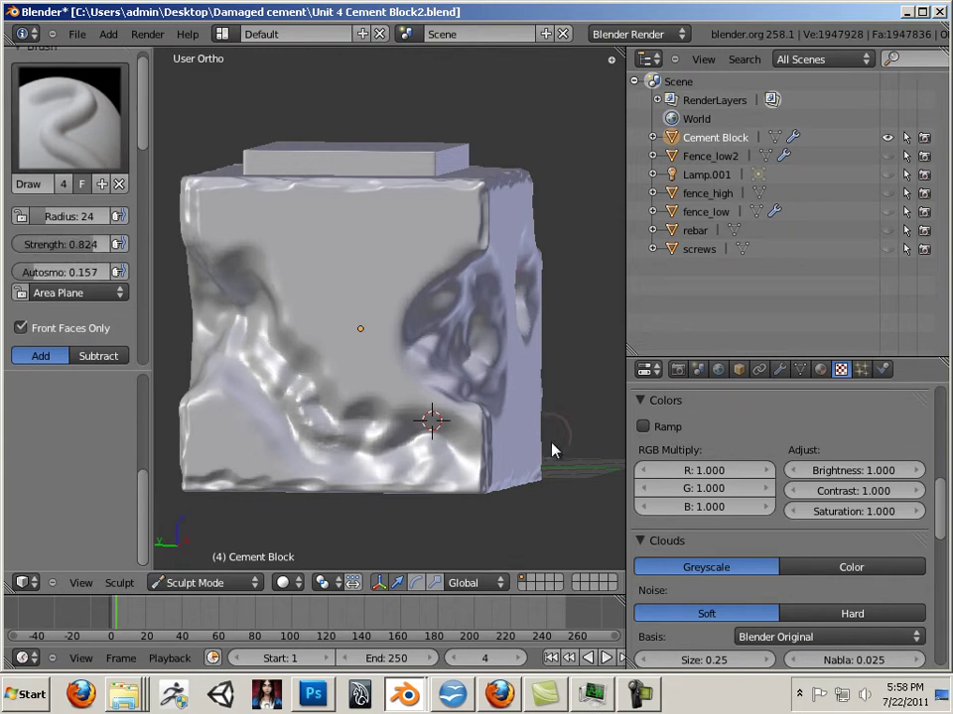
Roughen the long diagonal gouge with cloud-textured strokes, from its upper edge corner down to the block's lower part.
middle_click_drag(613, 504, 681, 506)
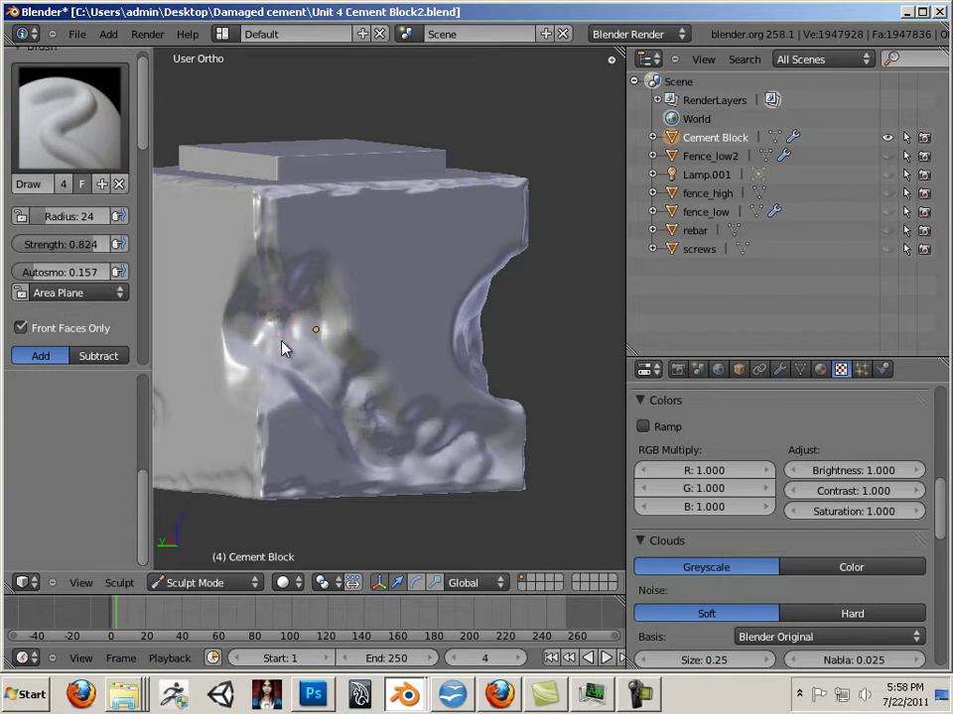
mouse_move(279, 350)
left_mouse_down()
mouse_move(287, 300)
mouse_move(302, 339)
left_mouse_up()
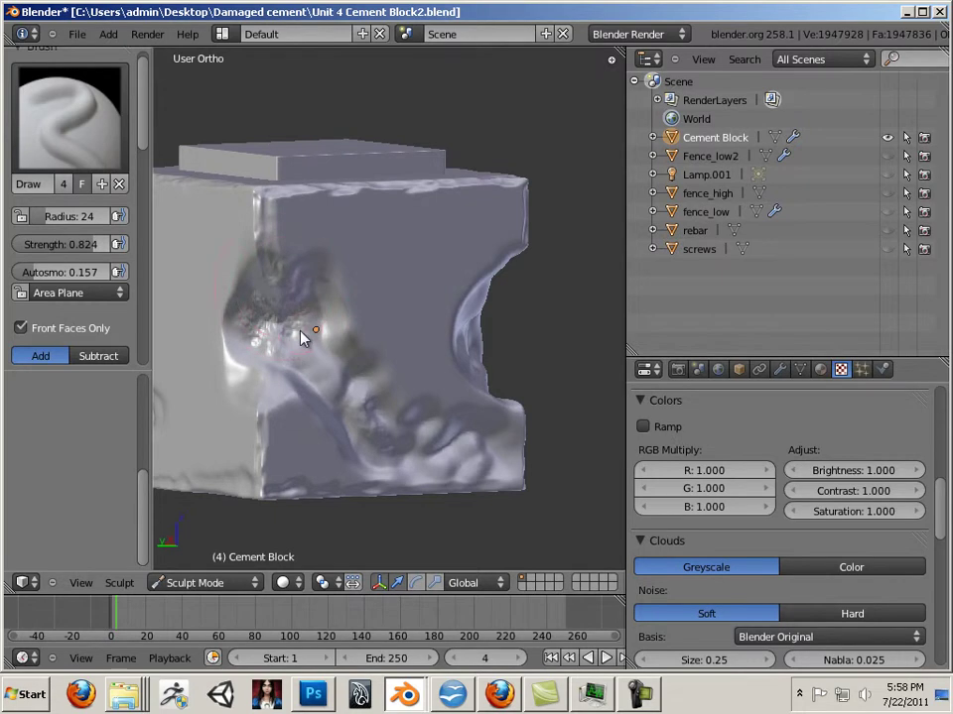
left_click_drag(306, 390, 318, 359)
mouse_move(326, 413)
left_mouse_down()
mouse_move(349, 397)
mouse_move(369, 450)
mouse_move(249, 330)
mouse_move(283, 367)
mouse_move(430, 472)
left_mouse_up()
mouse_move(430, 472)
middle_mouse_down()
mouse_move(387, 523)
mouse_move(361, 452)
middle_mouse_up()
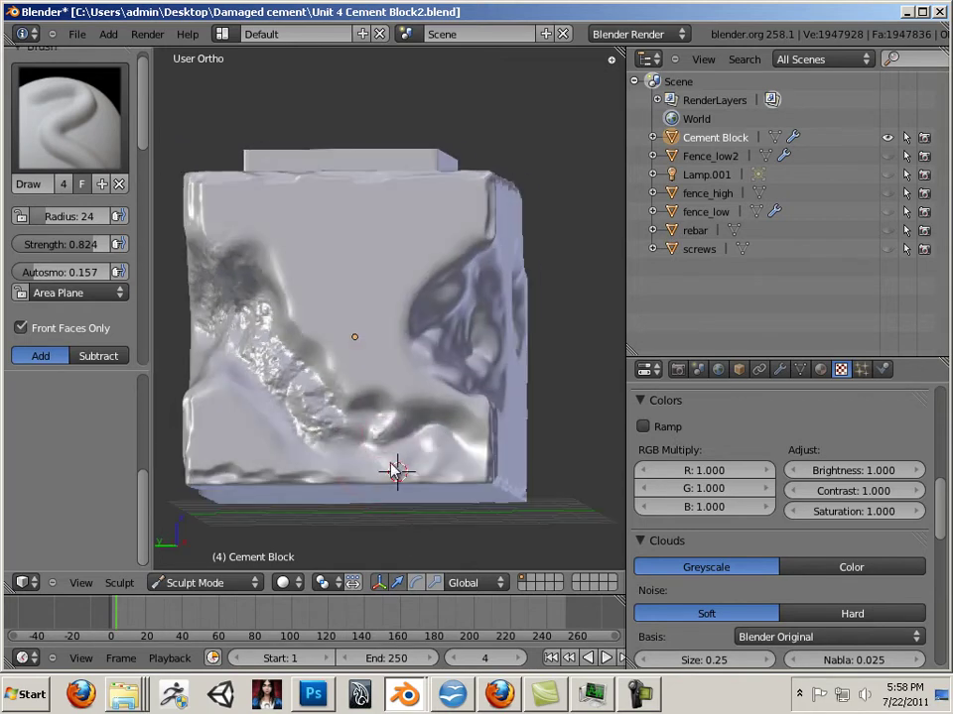
mouse_move(409, 446)
left_mouse_down()
mouse_move(372, 434)
mouse_move(352, 470)
mouse_move(322, 421)
mouse_move(330, 458)
mouse_move(433, 489)
left_mouse_up()
Add cloud-textured roughness to the large dent on the vertical edge and the round dent on the adjacent face.
mouse_move(434, 489)
middle_mouse_down()
mouse_move(485, 411)
mouse_move(416, 381)
middle_mouse_up()
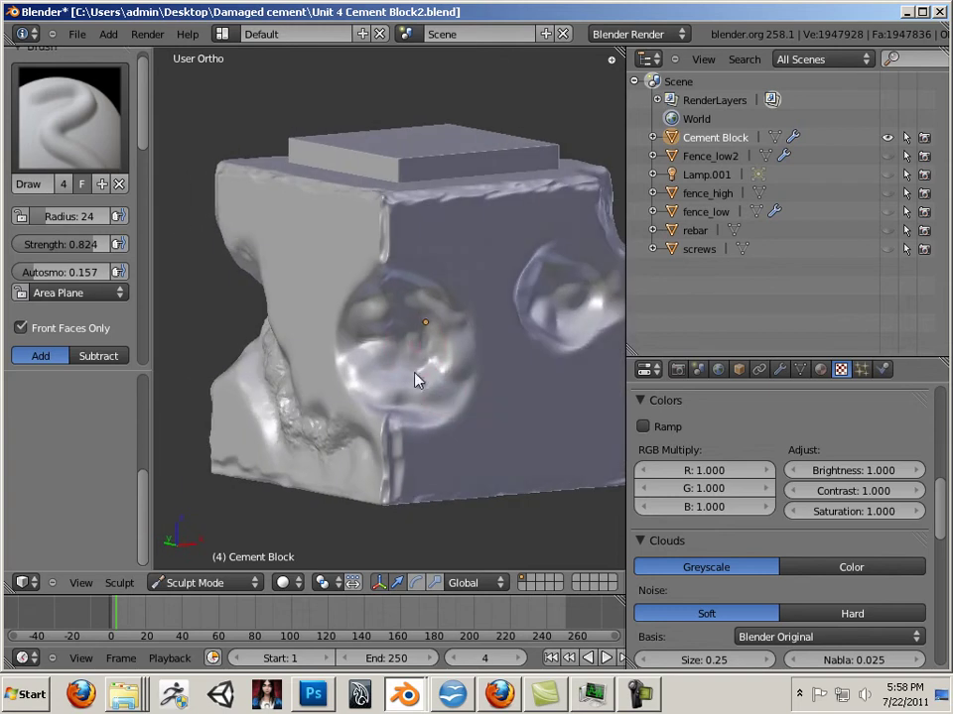
mouse_move(433, 352)
left_mouse_down()
mouse_move(421, 406)
mouse_move(414, 396)
mouse_move(443, 442)
mouse_move(390, 387)
mouse_move(392, 406)
mouse_move(376, 302)
mouse_move(387, 357)
mouse_move(407, 313)
mouse_move(412, 351)
mouse_move(406, 284)
mouse_move(402, 345)
mouse_move(366, 368)
mouse_move(401, 407)
left_mouse_up()
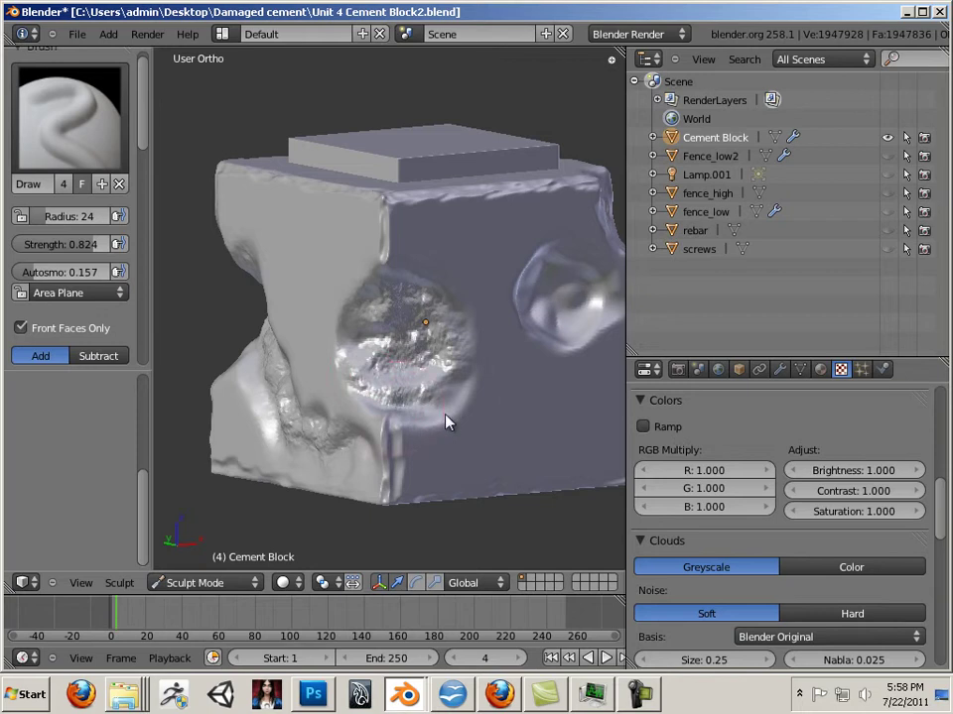
middle_click_drag(469, 529, 493, 343)
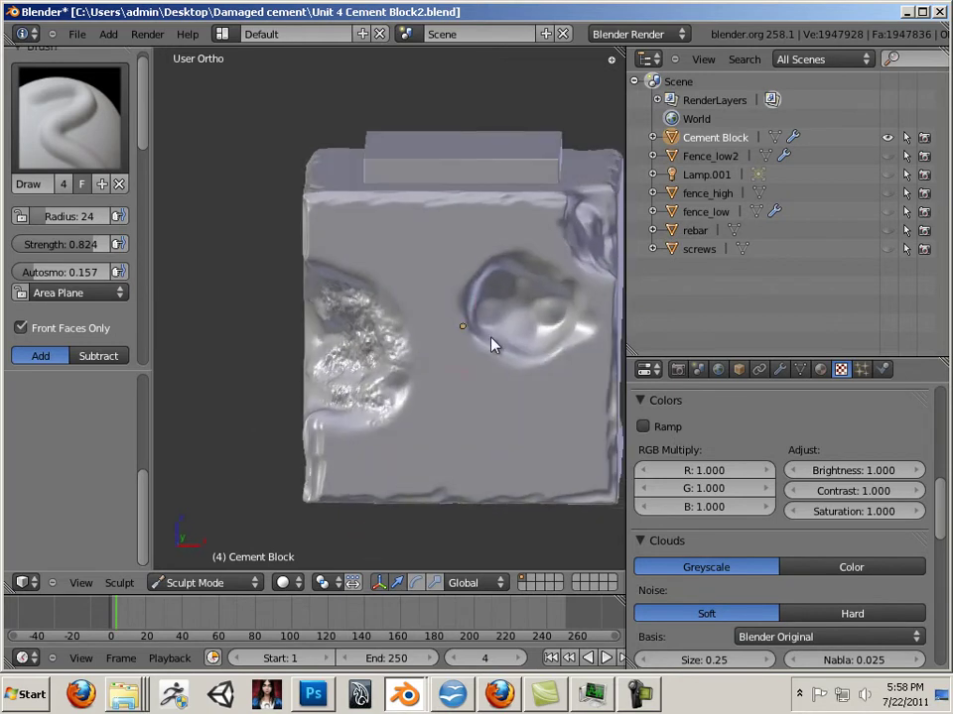
mouse_move(501, 353)
left_mouse_down()
mouse_move(527, 294)
mouse_move(529, 354)
mouse_move(554, 316)
mouse_move(543, 347)
left_mouse_up()
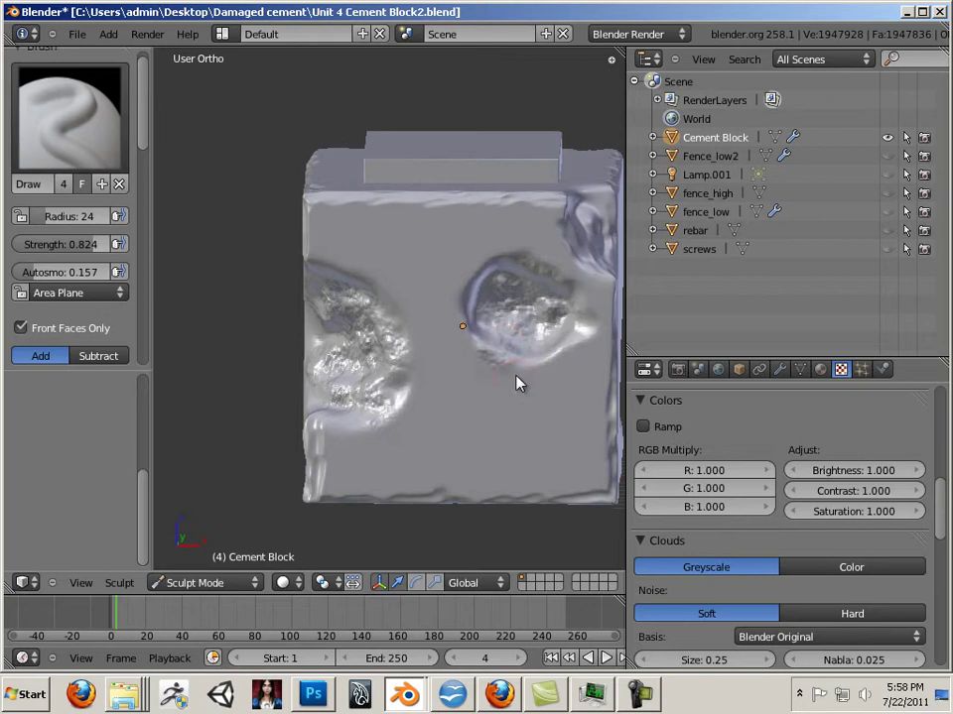
left_click_drag(531, 347, 508, 370)
Roughen the round dent's remaining smooth areas and texture the chipped upper corner beside it.
middle_click_drag(404, 522, 378, 460)
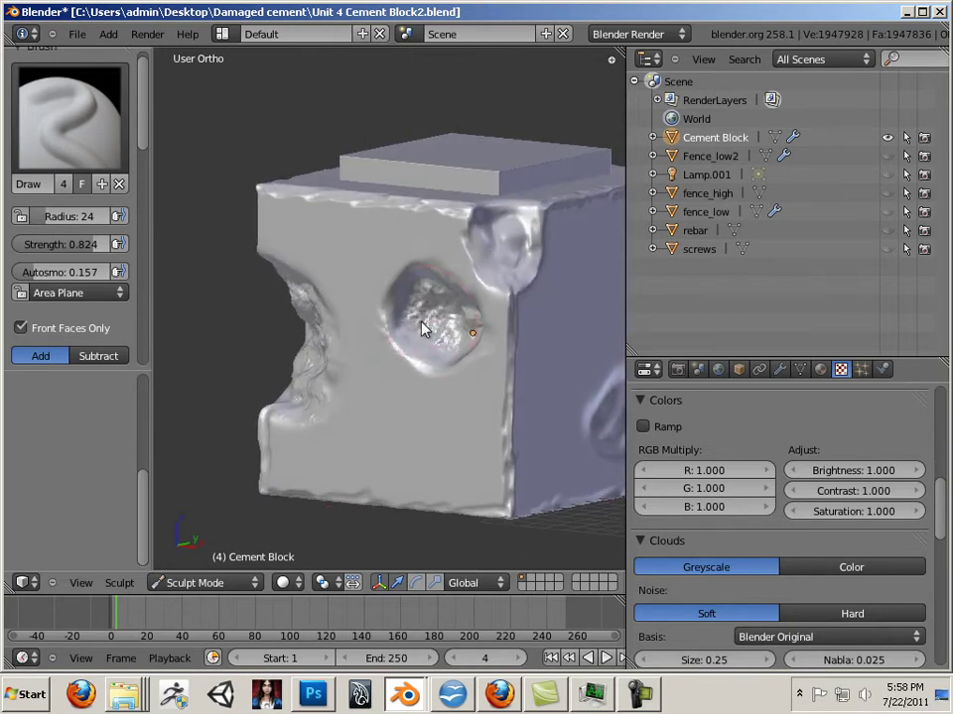
mouse_move(429, 343)
left_mouse_down()
mouse_move(414, 310)
mouse_move(429, 349)
left_mouse_up()
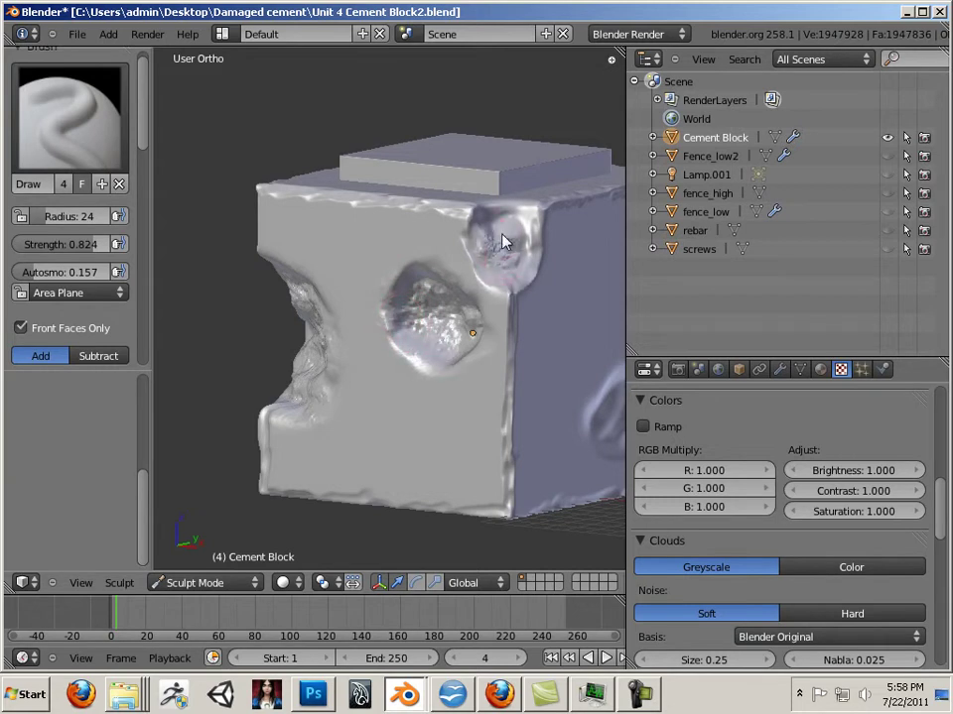
left_click_drag(503, 241, 510, 281)
Texture the gouge near the block's base, continuing the roughness around the vertical edge onto the adjacent face.
middle_click_drag(275, 526, 448, 444)
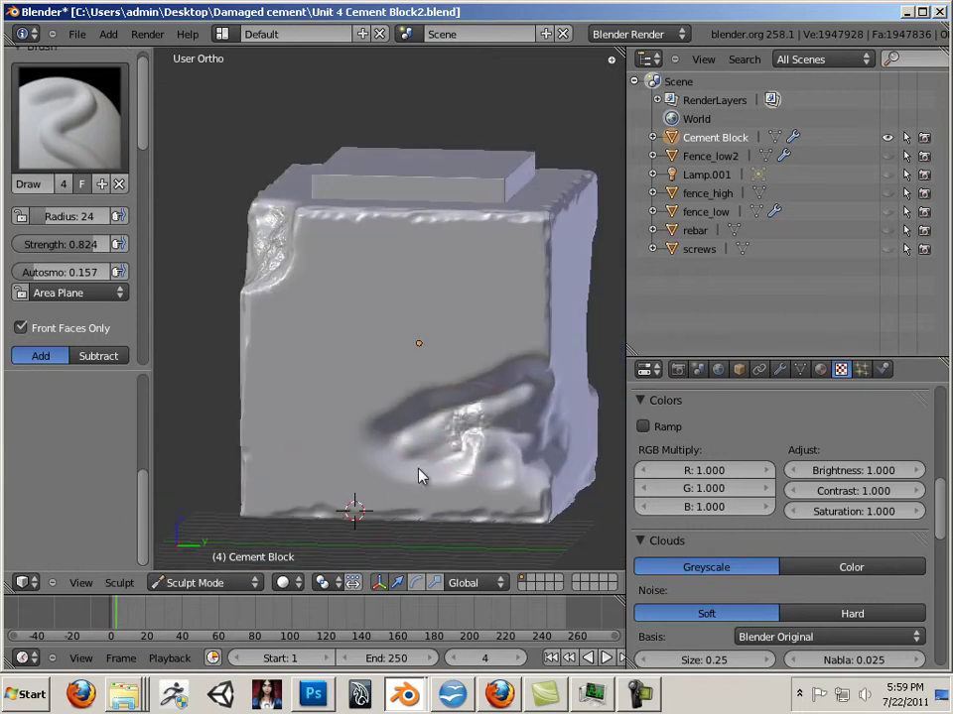
mouse_move(417, 477)
left_mouse_down()
mouse_move(463, 422)
mouse_move(369, 457)
mouse_move(476, 432)
left_mouse_up()
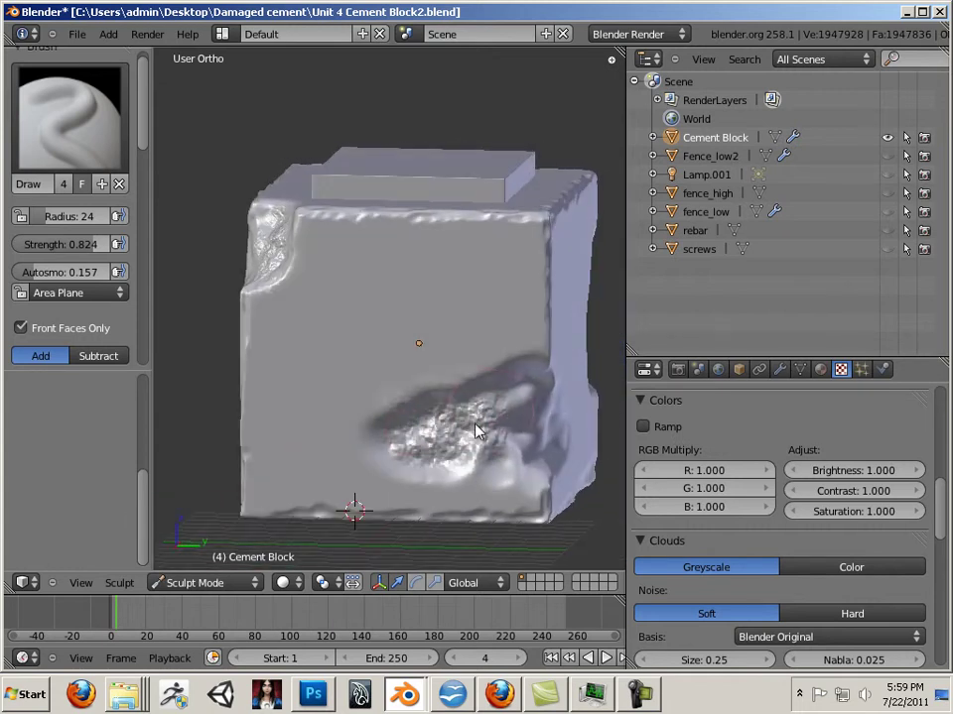
mouse_move(581, 510)
middle_mouse_down()
mouse_move(489, 526)
mouse_move(333, 439)
middle_mouse_up()
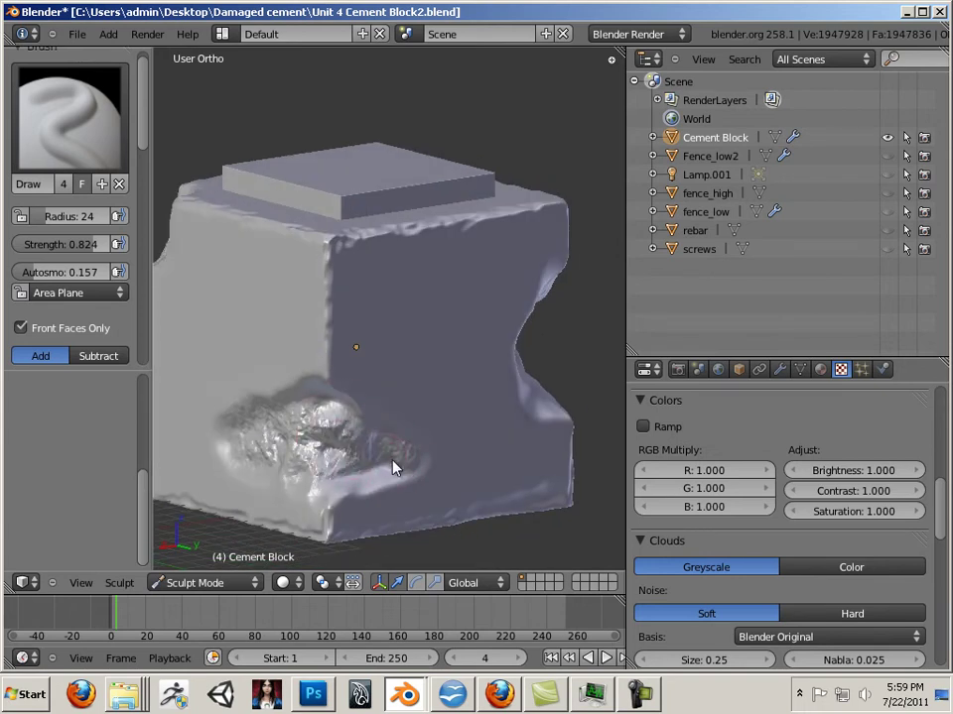
Raise the brush strength to 1.000 and add more texture along the lower and upper sides of the long diagonal gouge.
mouse_move(512, 434)
middle_mouse_down()
mouse_move(509, 335)
mouse_move(393, 326)
mouse_move(285, 373)
middle_mouse_up()
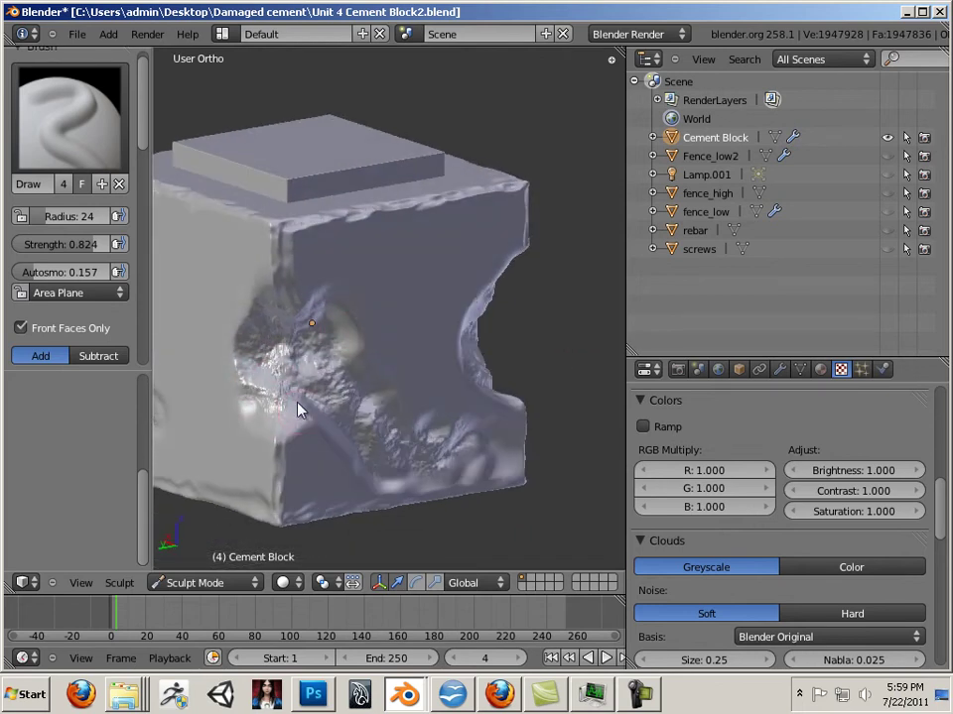
middle_click_drag(545, 357, 217, 391)
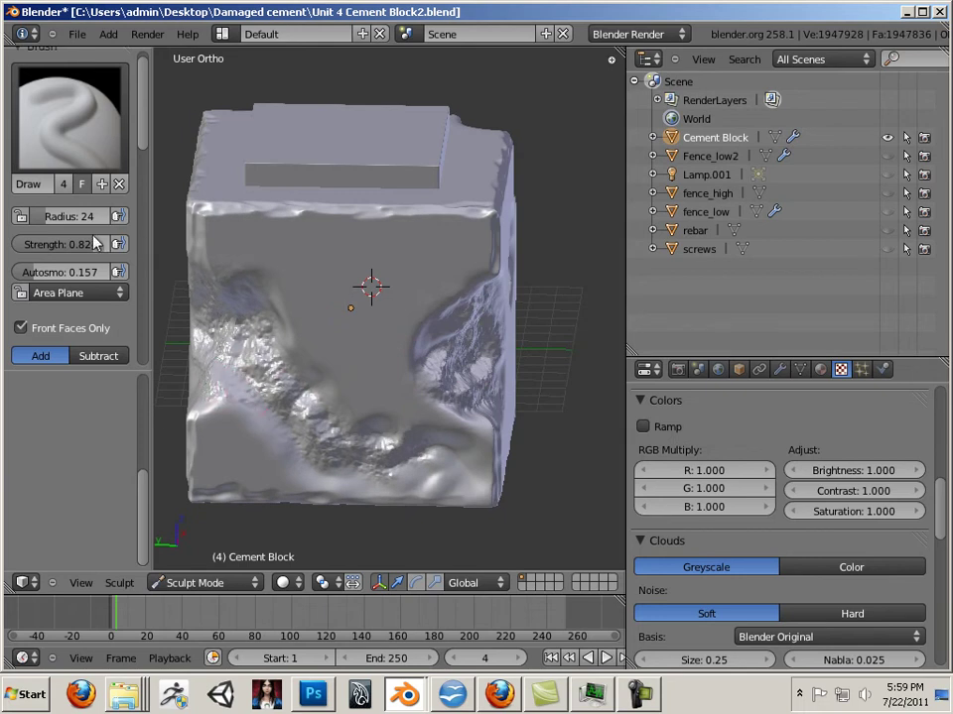
left_click_drag(96, 249, 241, 343)
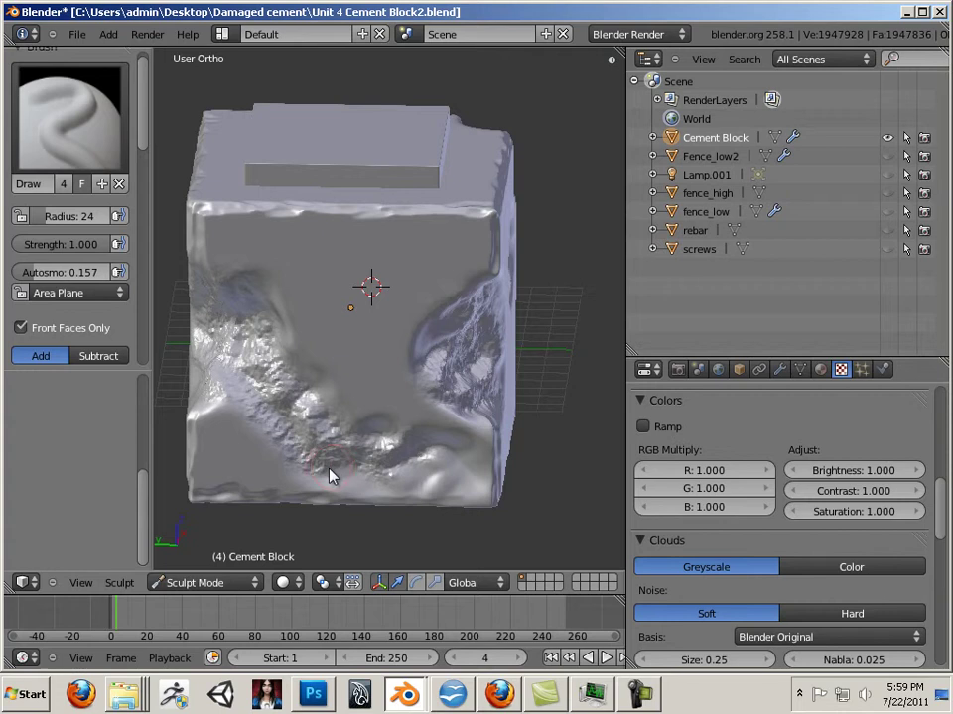
left_click_drag(421, 486, 442, 480)
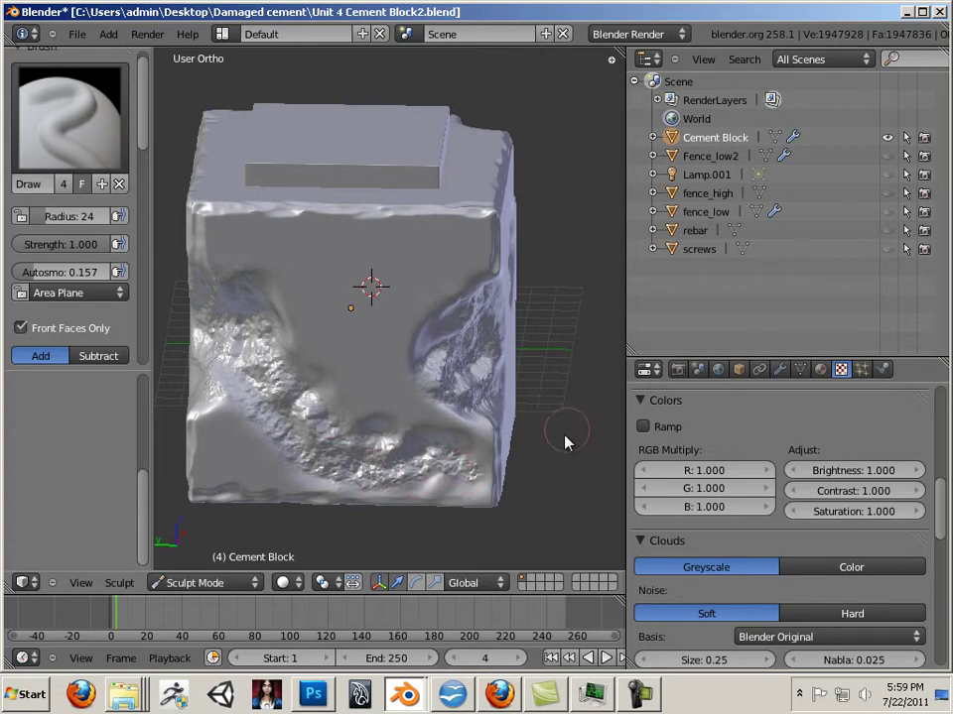
middle_click_drag(565, 440, 489, 407)
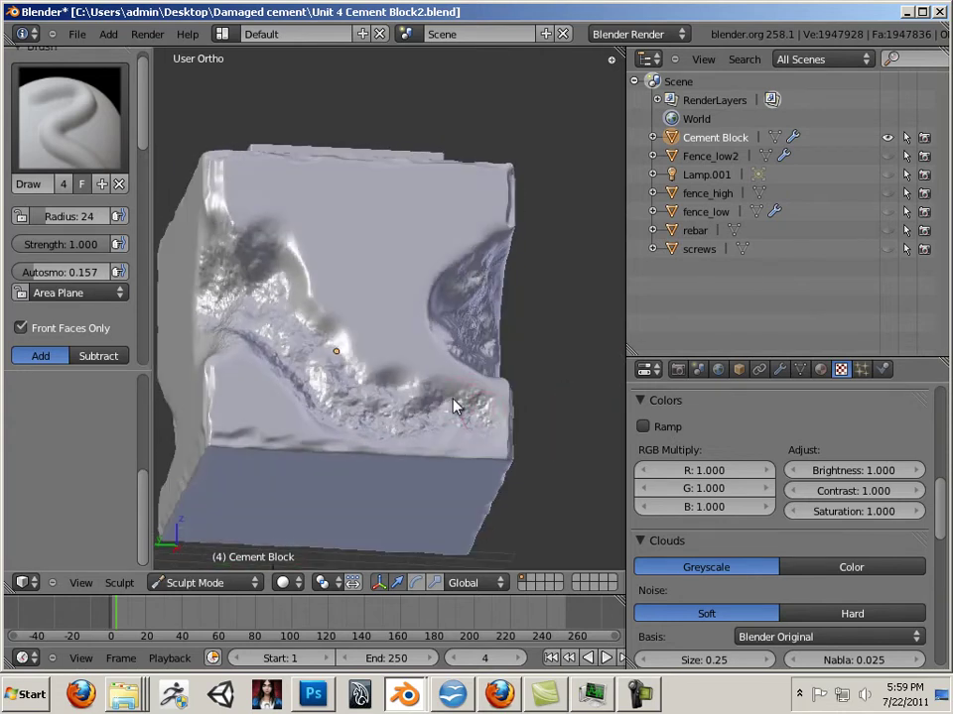
mouse_move(369, 400)
left_mouse_down()
mouse_move(349, 371)
mouse_move(334, 377)
mouse_move(323, 333)
mouse_move(314, 341)
mouse_move(306, 313)
mouse_move(298, 323)
mouse_move(292, 285)
mouse_move(288, 318)
left_mouse_up()
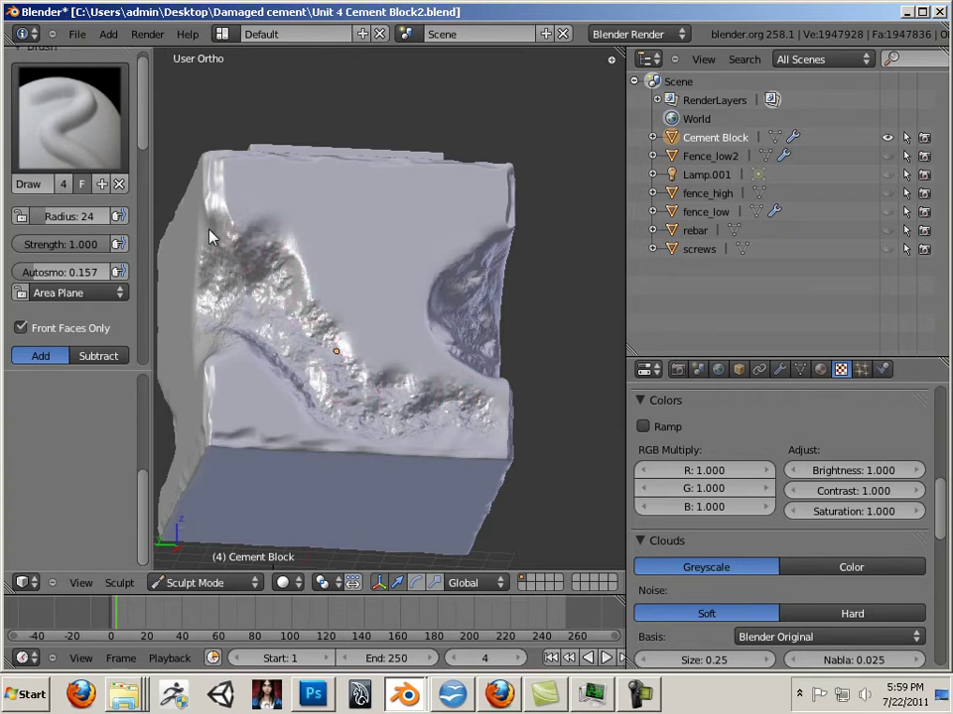
left_click_drag(210, 236, 212, 217)
Intensify the rough texture in the upper and lower parts of the large vertical-edge dent.
middle_click_drag(572, 438, 441, 352)
mouse_move(391, 231)
left_mouse_down()
mouse_move(403, 254)
mouse_move(437, 268)
mouse_move(450, 343)
left_mouse_up()
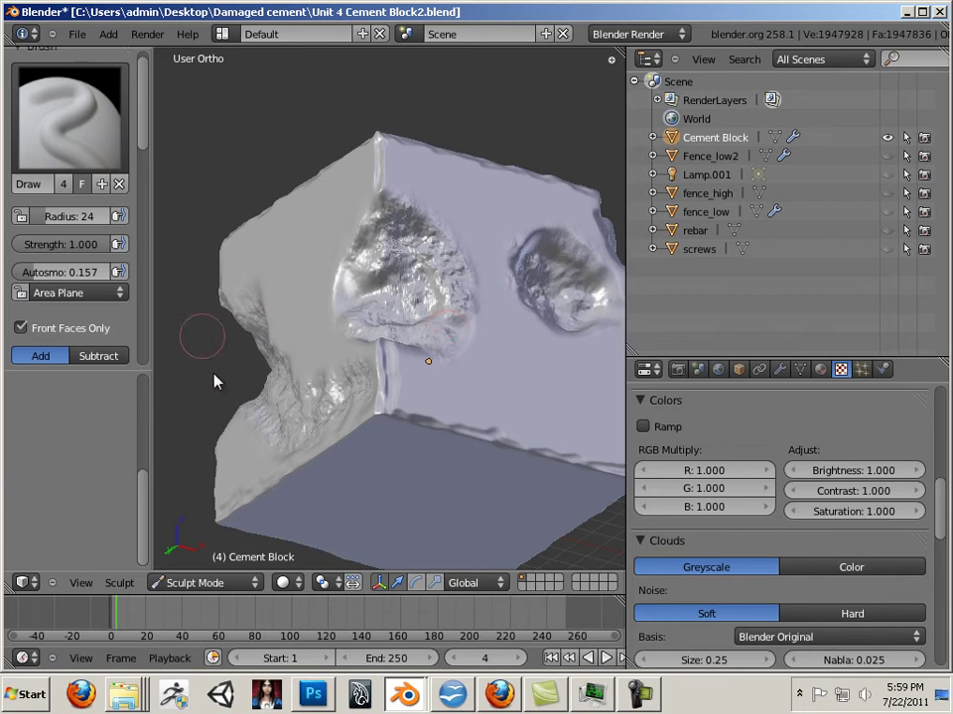
middle_click_drag(214, 381, 279, 399)
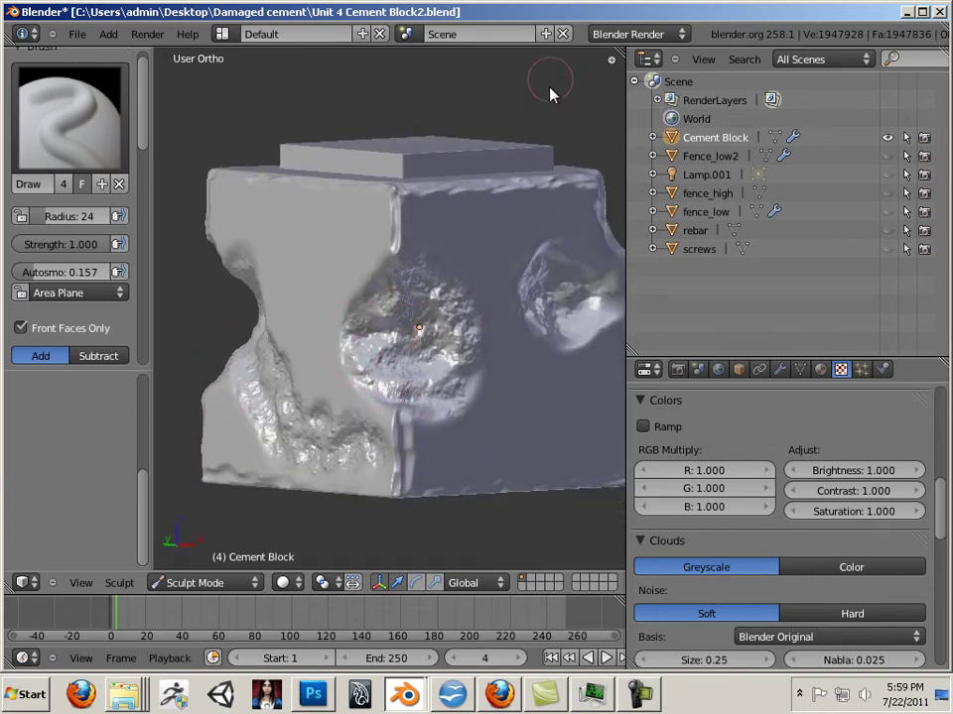
Add more cloud texture inside the round dent, covering its centre, sides and lower rim.
middle_click_drag(551, 94, 342, 243)
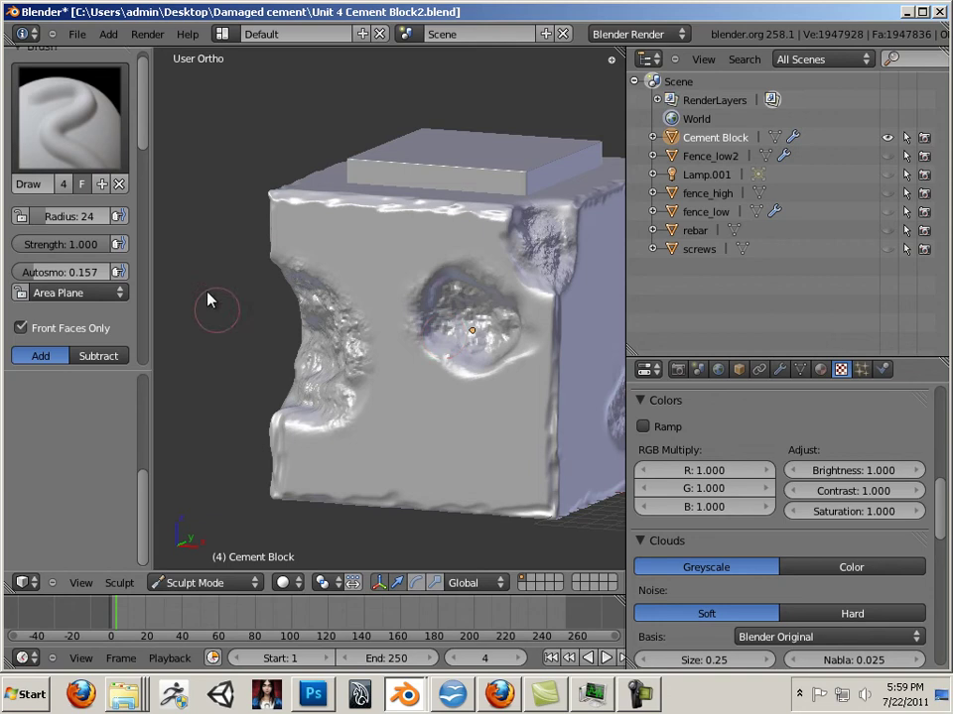
middle_click_drag(209, 300, 217, 180)
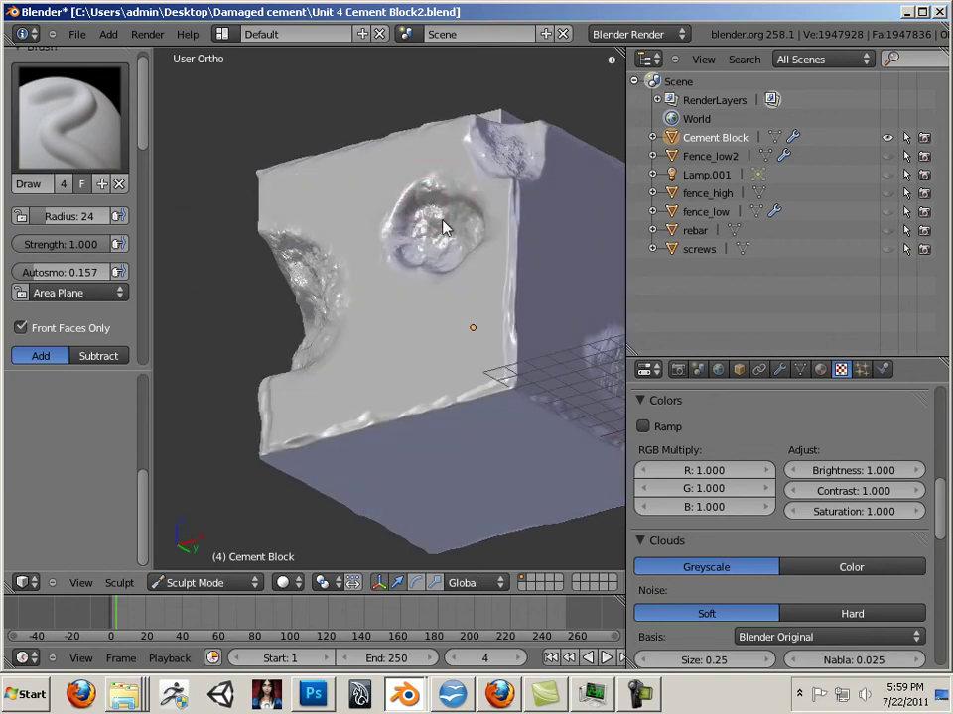
left_click_drag(443, 228, 424, 228)
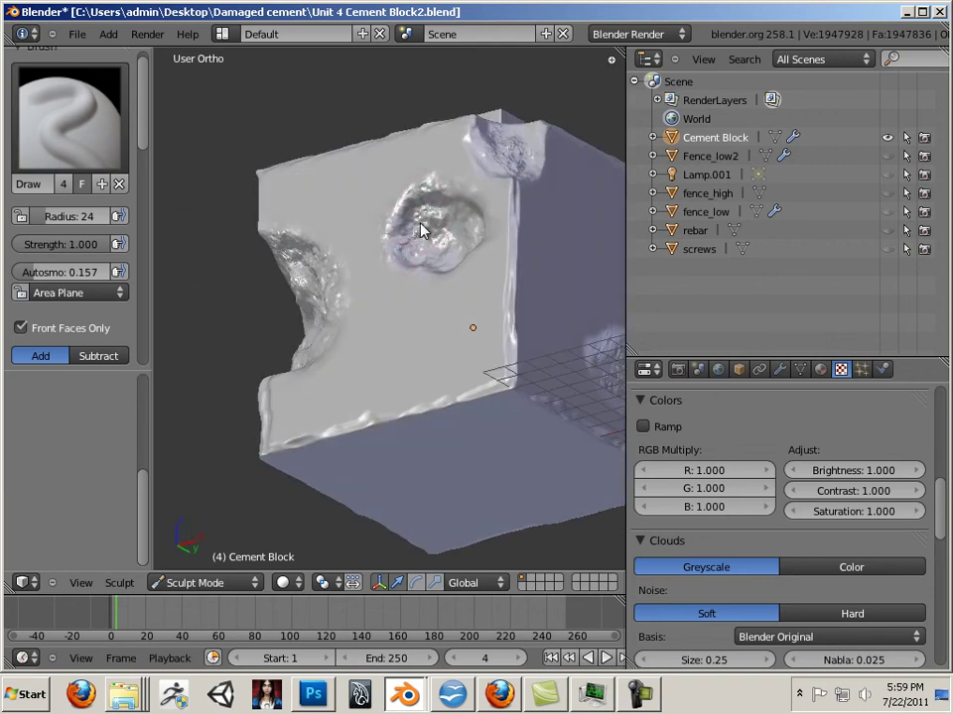
middle_click_drag(421, 230, 568, 241)
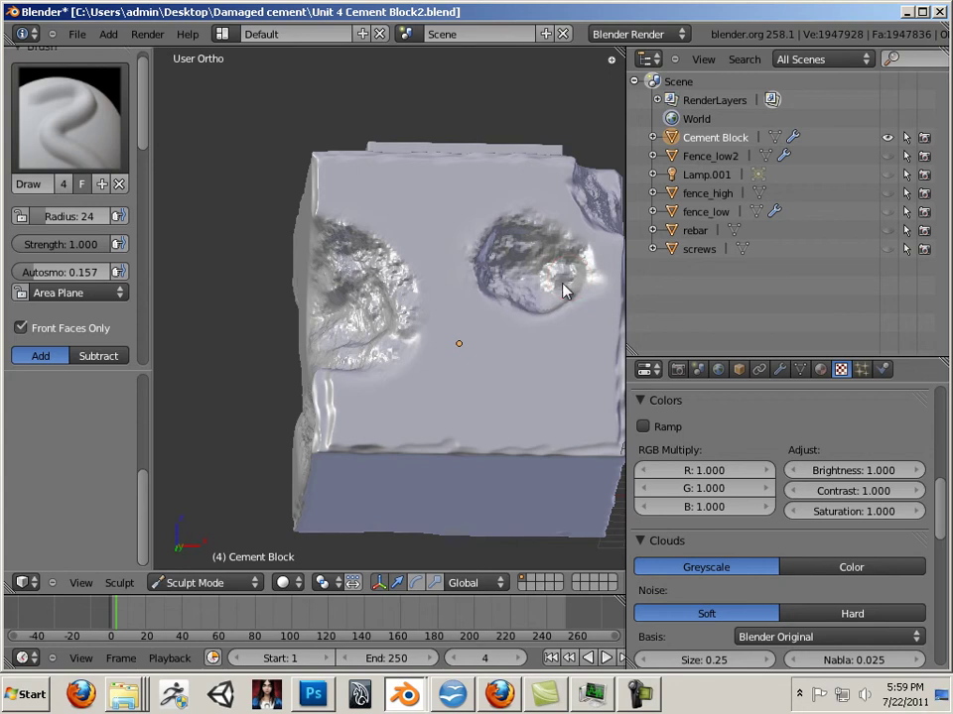
middle_click_drag(536, 279, 431, 424)
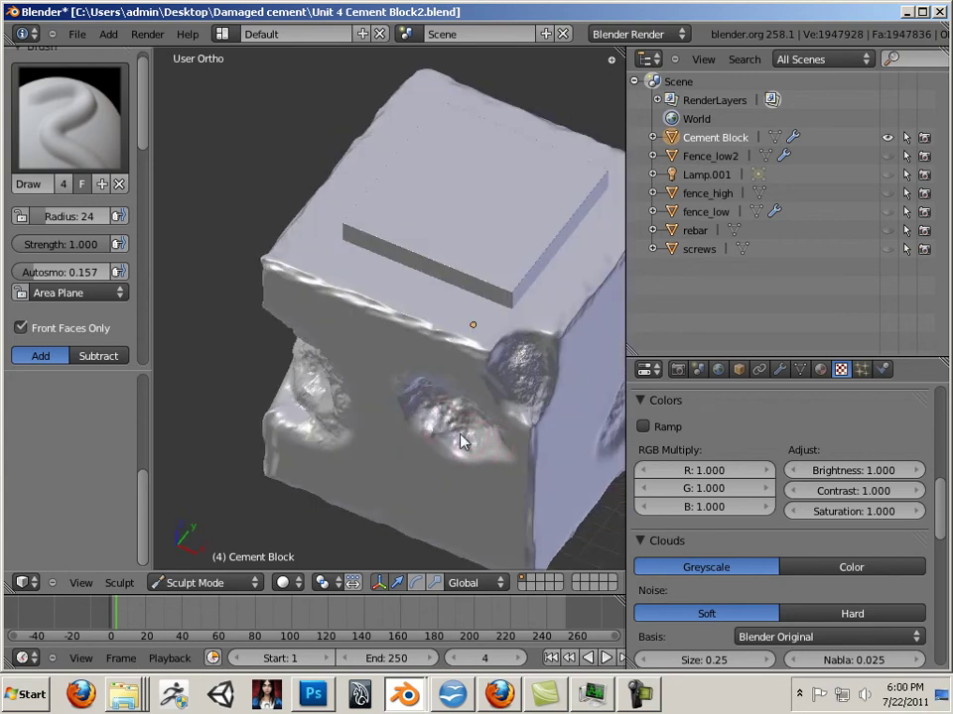
Intensify the rough texture across the chipped upper corner beside the round dent, down to its lower tip.
middle_click_drag(459, 443, 389, 332)
left_click_drag(387, 328, 377, 347)
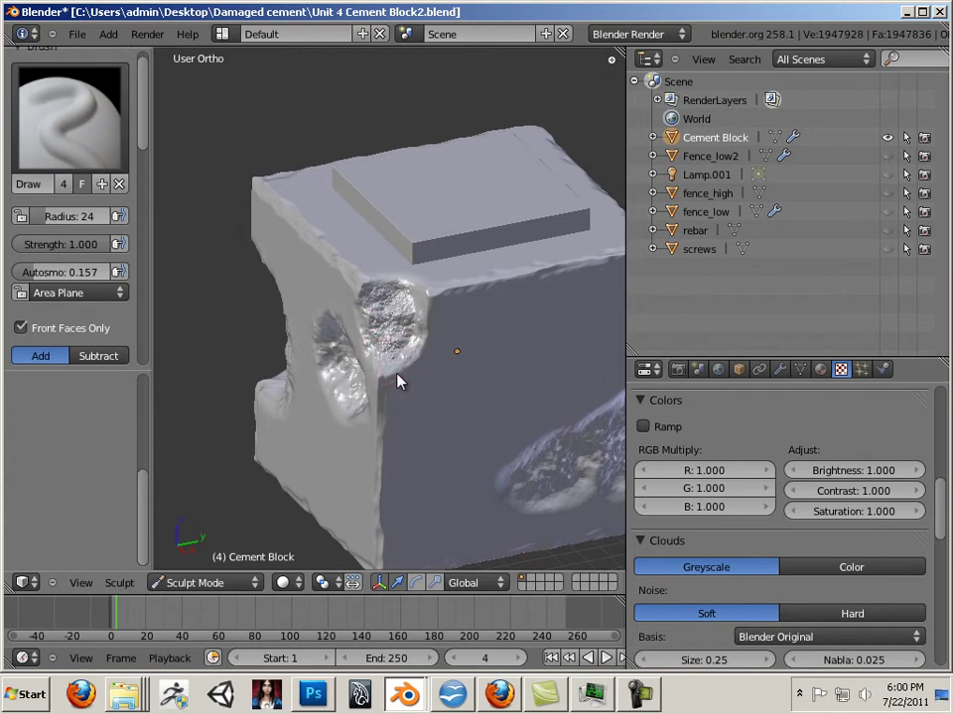
mouse_move(415, 362)
left_mouse_down()
mouse_move(416, 314)
mouse_move(394, 397)
left_mouse_up()
Deepen the rough texture throughout the gouge near the block's base, including the part wrapping onto the adjacent face.
mouse_move(303, 407)
middle_mouse_down()
mouse_move(221, 389)
mouse_move(248, 395)
middle_mouse_up()
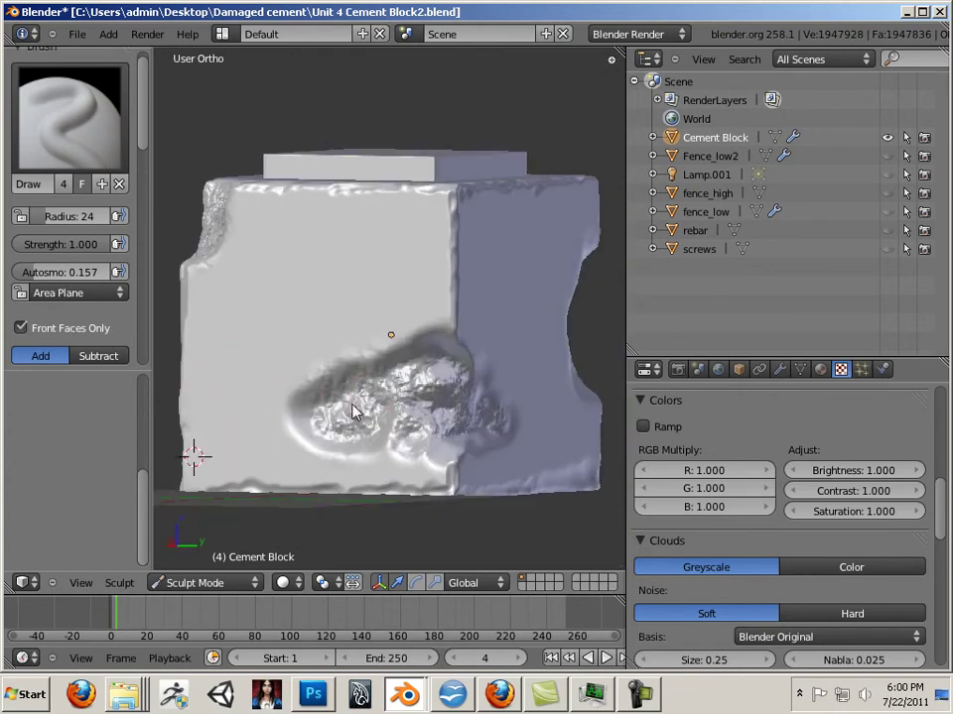
middle_click_drag(493, 515, 442, 407)
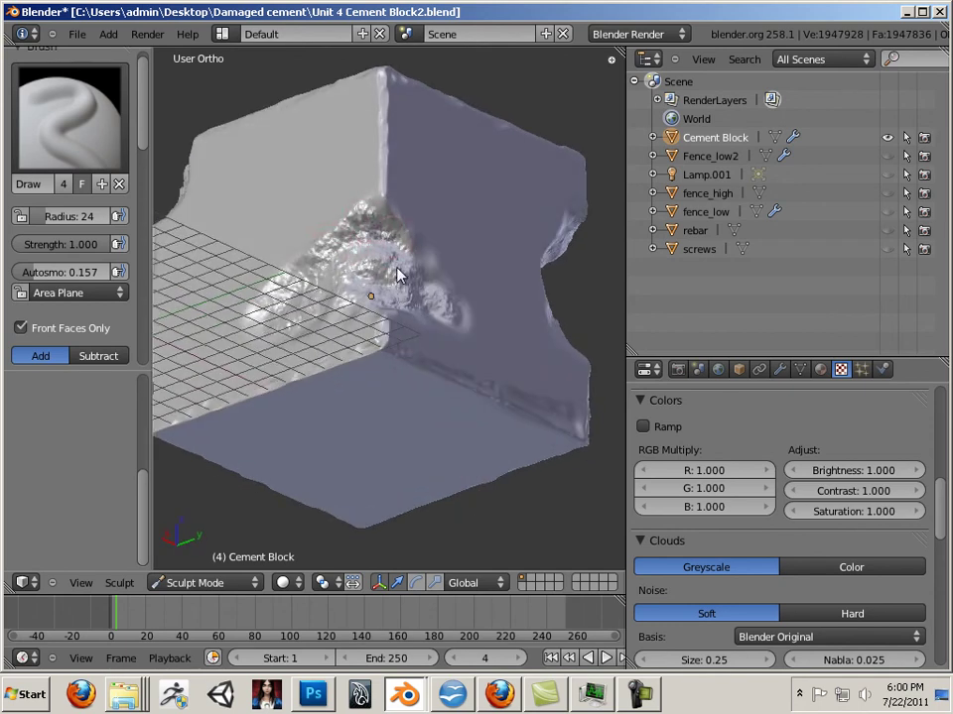
middle_click_drag(400, 271, 286, 378)
mouse_move(285, 378)
left_mouse_down()
mouse_move(257, 403)
mouse_move(291, 431)
mouse_move(279, 435)
mouse_move(371, 440)
left_mouse_up()
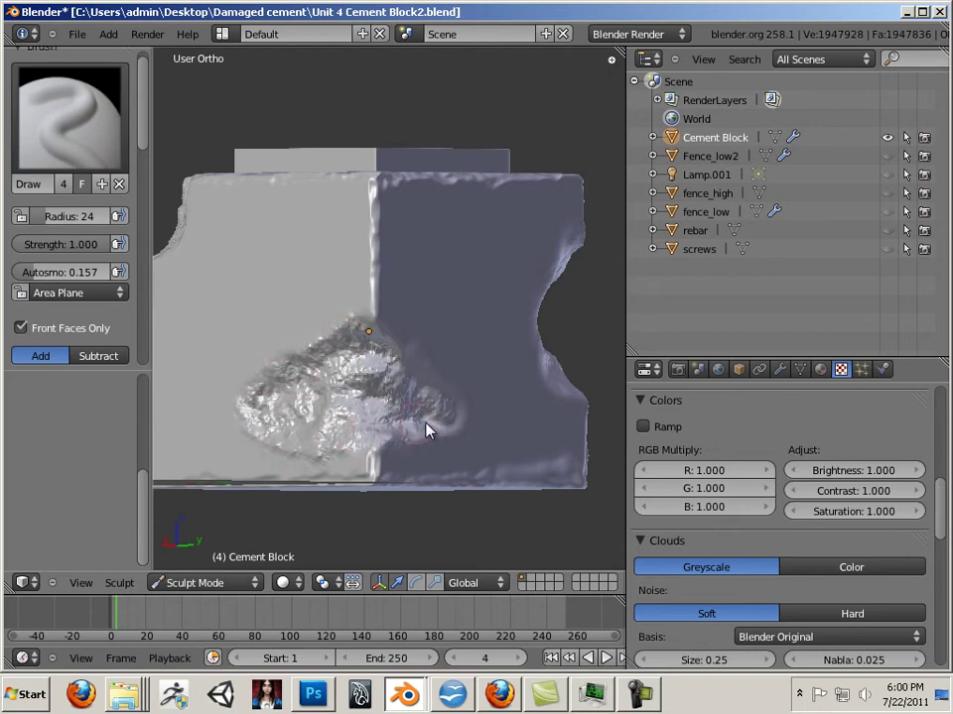
middle_click_drag(456, 419, 372, 294)
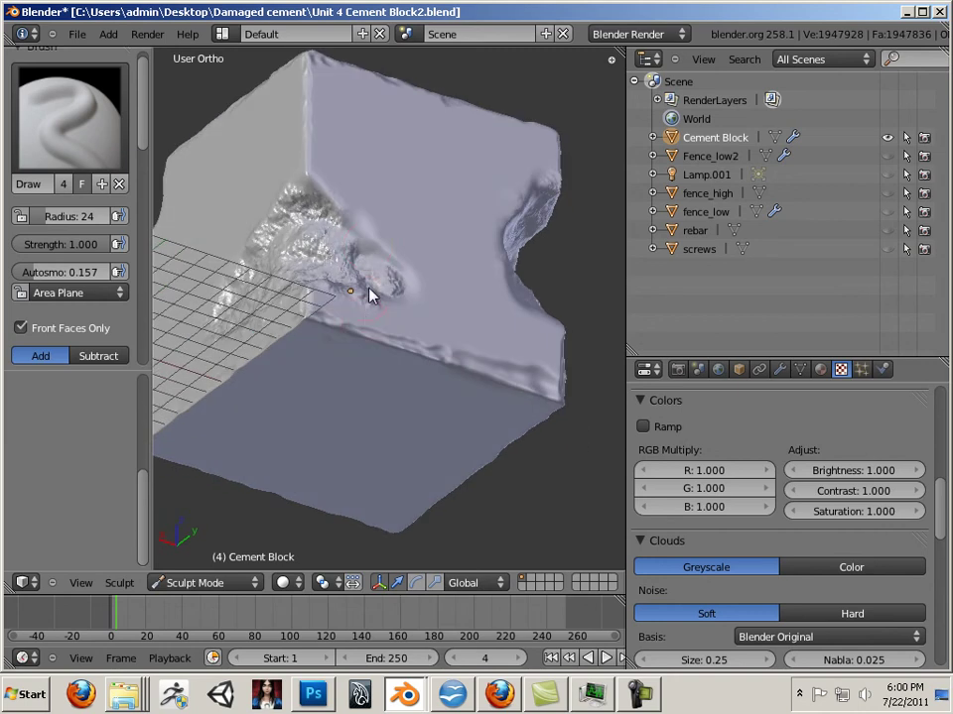
mouse_move(360, 269)
left_mouse_down()
mouse_move(303, 200)
mouse_move(313, 230)
left_mouse_up()
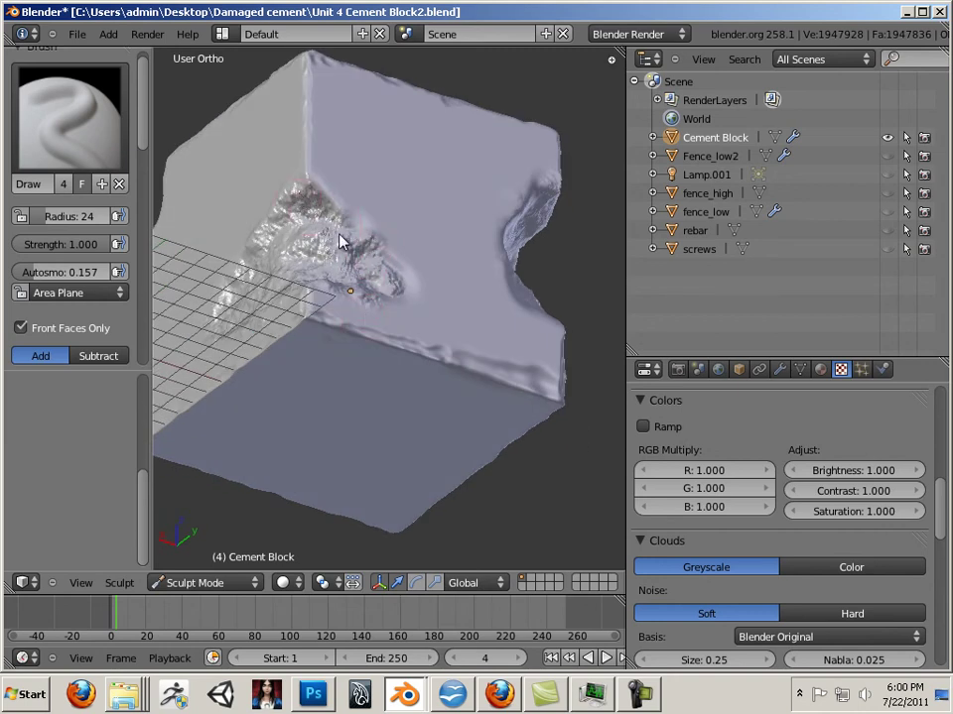
Roughen the block's bottom edges along three adjacent faces, running from corner to corner.
mouse_move(341, 240)
middle_mouse_down()
mouse_move(527, 255)
mouse_move(378, 323)
mouse_move(441, 297)
mouse_move(389, 419)
middle_mouse_up()
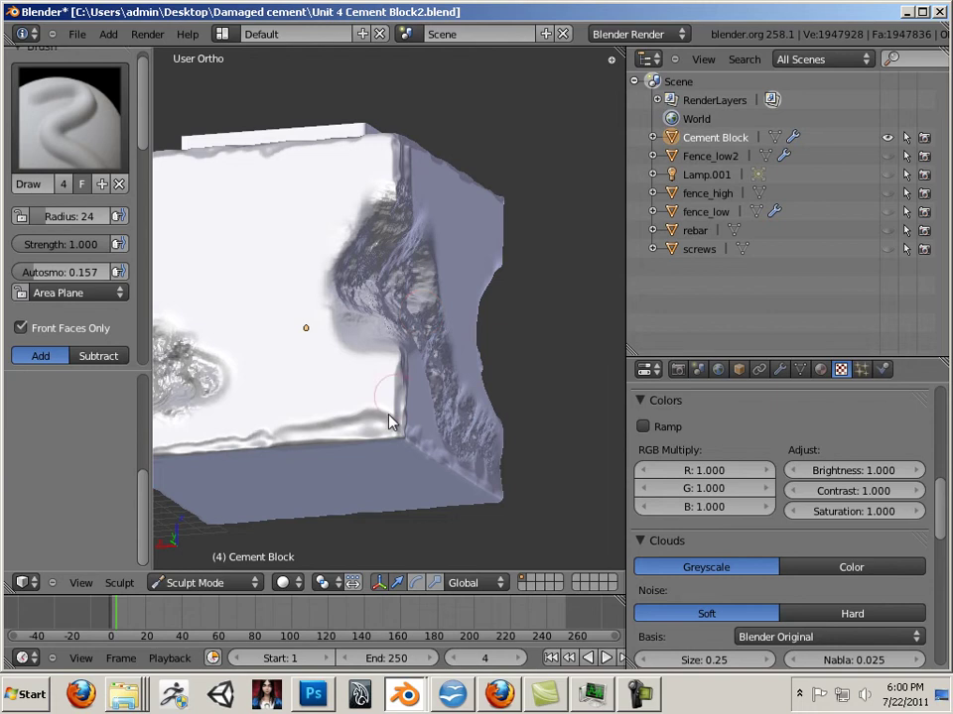
mouse_move(367, 443)
left_mouse_down()
mouse_move(362, 435)
mouse_move(315, 441)
left_mouse_up()
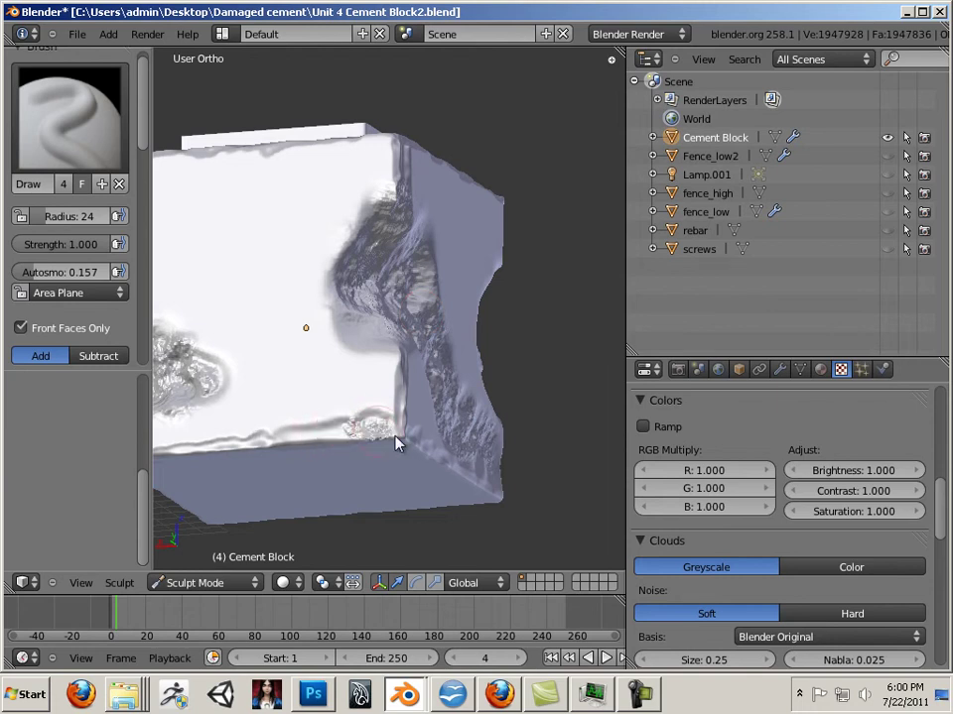
left_click_drag(349, 436, 288, 442)
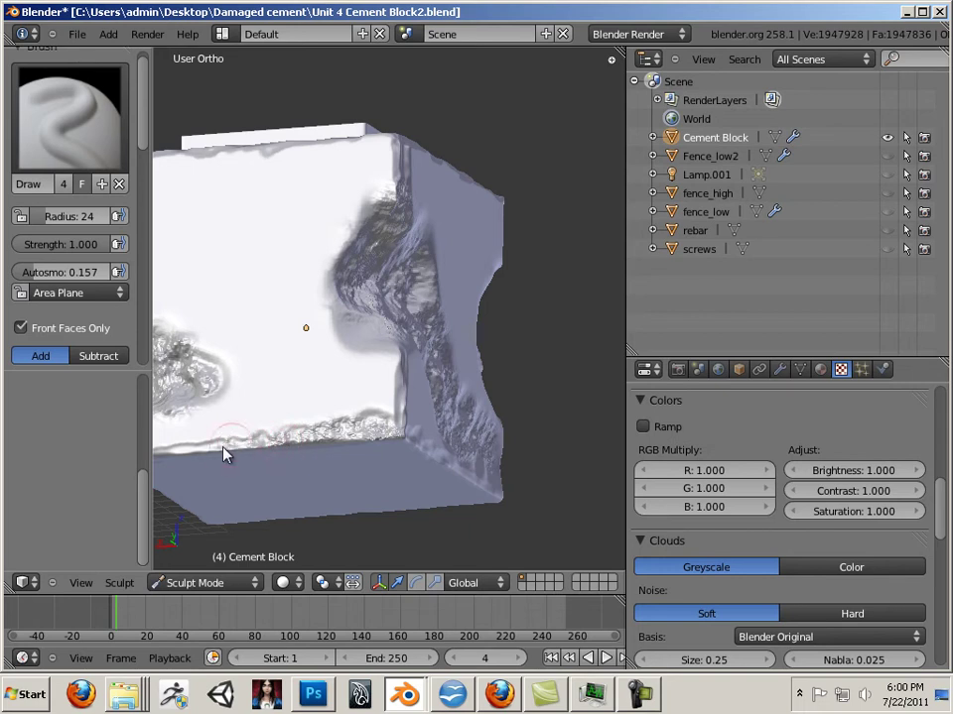
left_click_drag(177, 461, 215, 461)
middle_click_drag(502, 448, 327, 465)
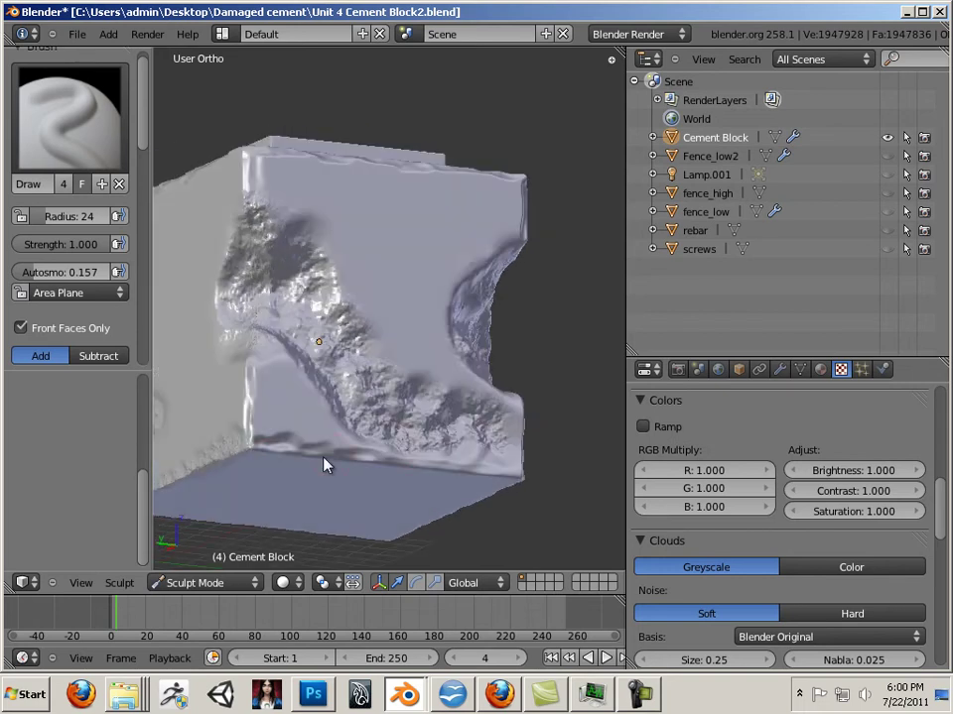
left_click_drag(304, 461, 369, 466)
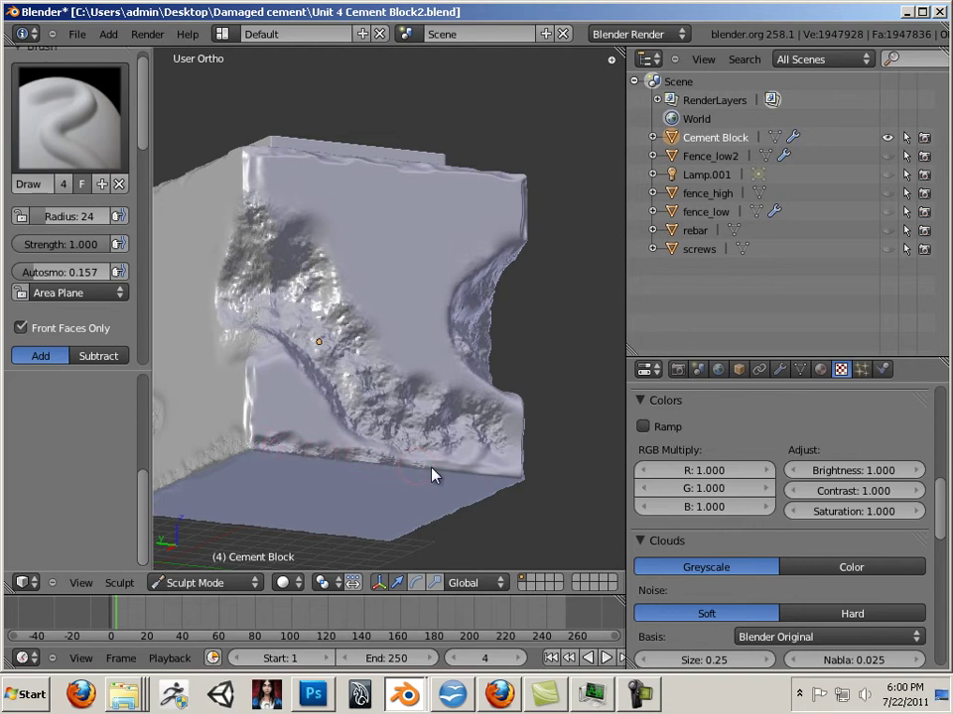
middle_click_drag(523, 468, 342, 441)
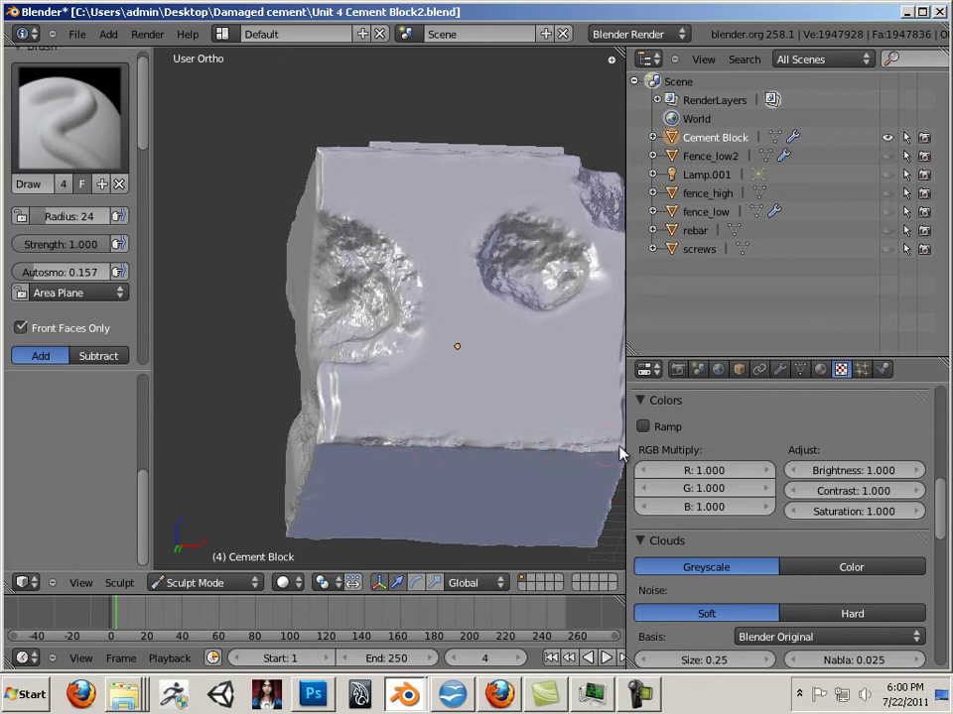
Texture the vertical edge below the chipped corner and the upper edges around the block.
middle_click_drag(559, 512, 470, 472)
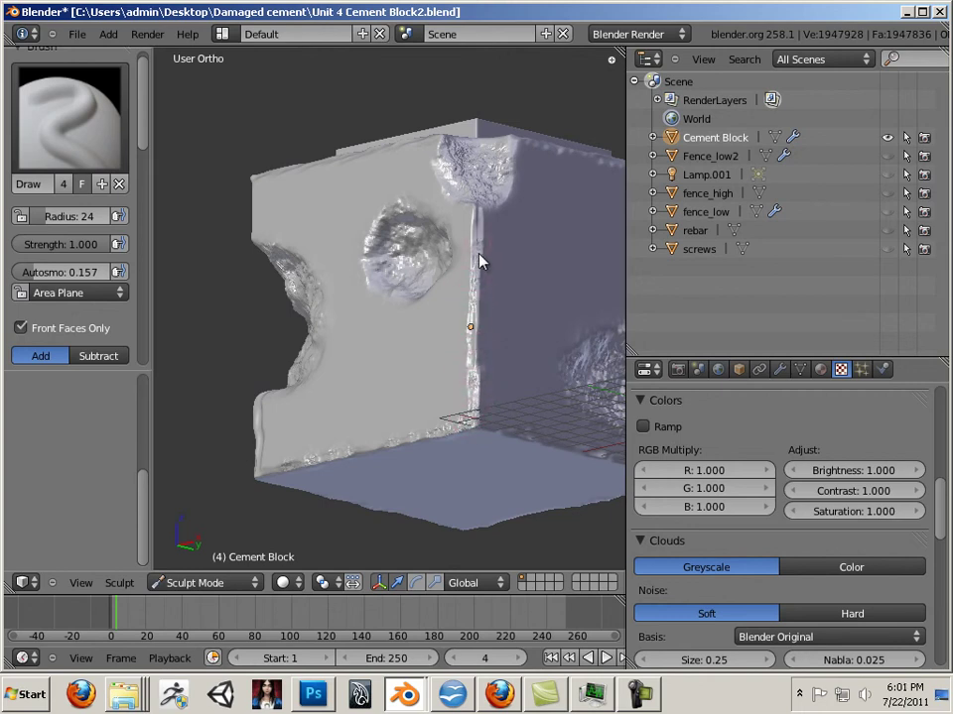
mouse_move(302, 239)
middle_mouse_down()
mouse_move(367, 334)
mouse_move(482, 323)
middle_mouse_up()
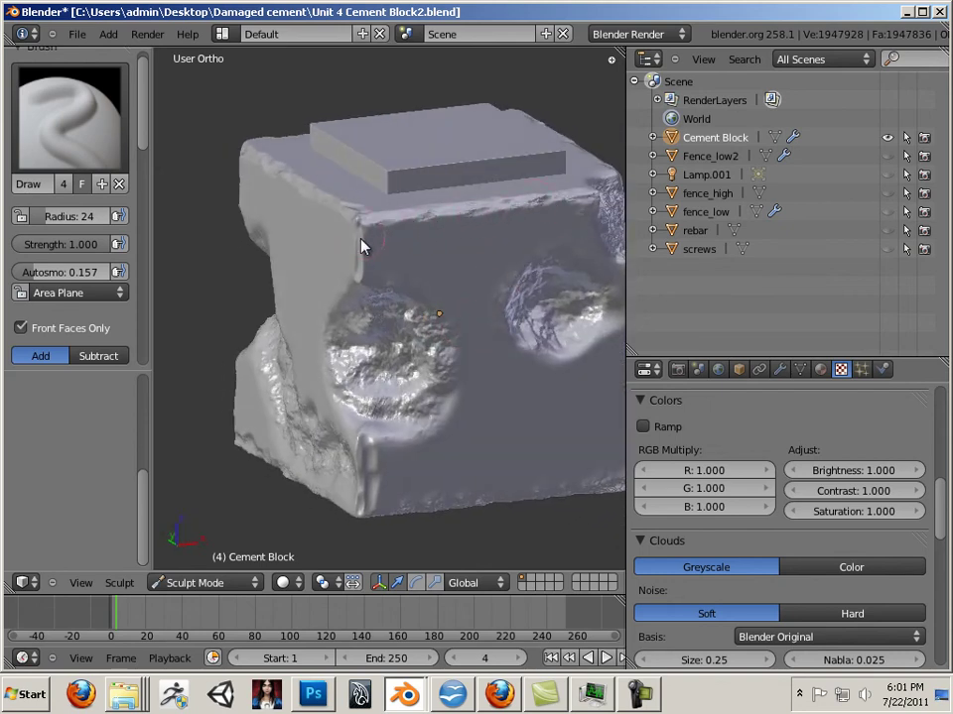
middle_click_drag(309, 387, 493, 411)
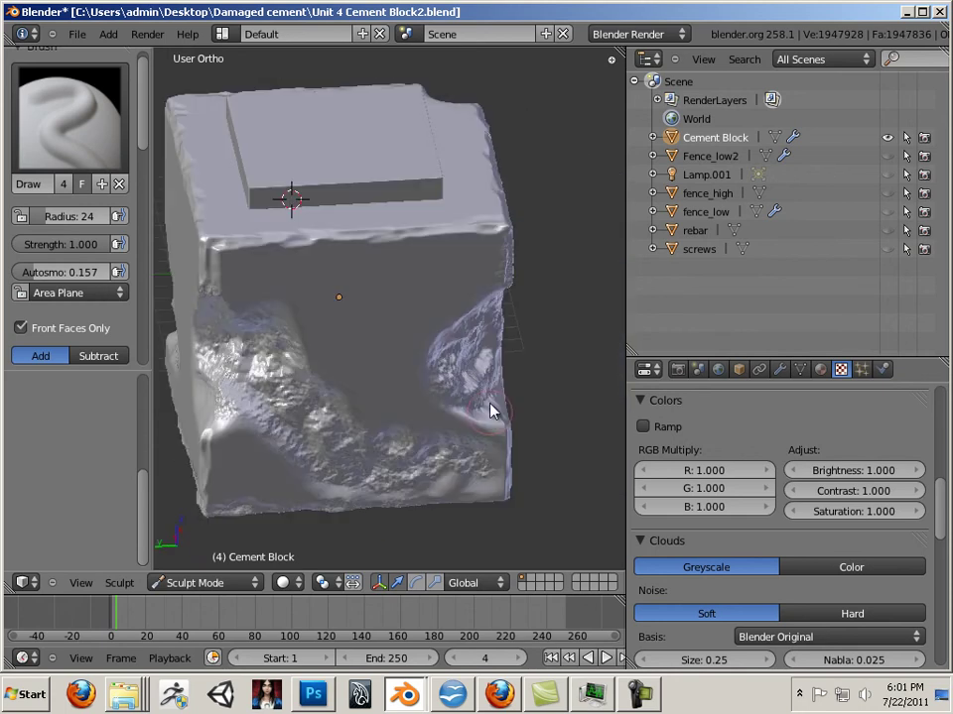
left_click_drag(473, 231, 339, 246)
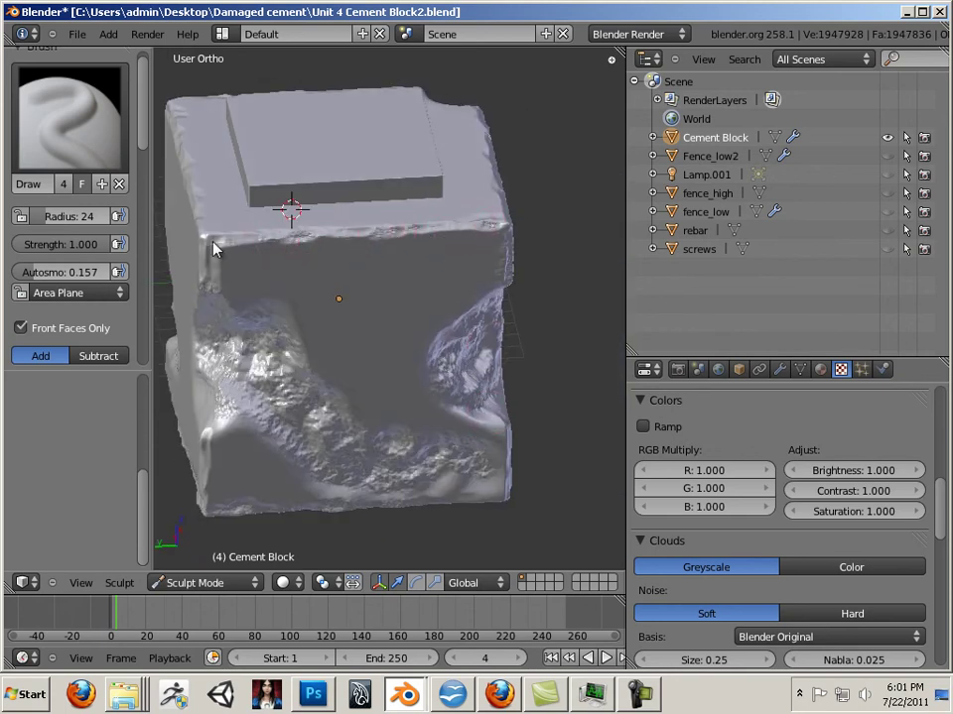
middle_click_drag(184, 337, 532, 287)
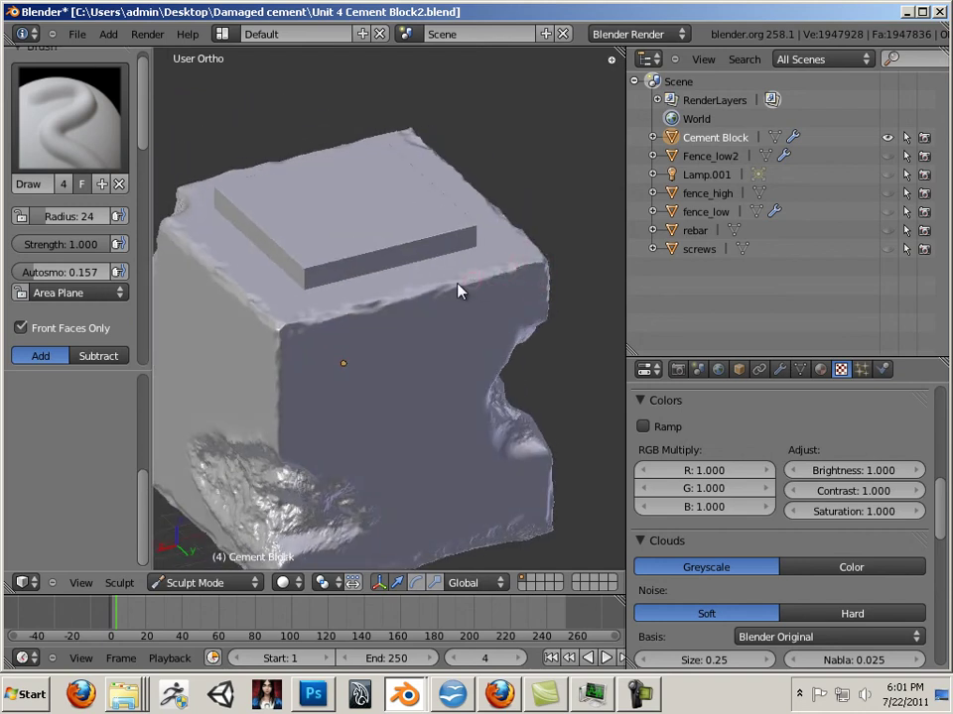
left_click_drag(334, 323, 319, 327)
Switch the Draw brush to Subtract and stamp a small rough pit into the smooth upper area of two adjacent faces.
middle_click_drag(277, 450, 216, 408)
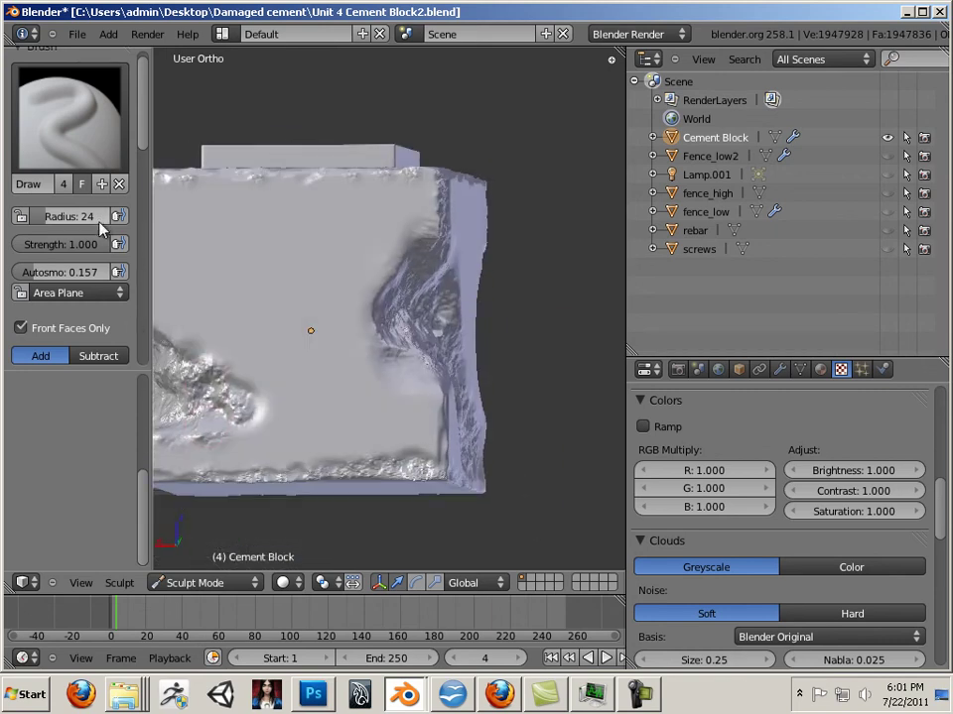
left_click(97, 355)
left_click(283, 263)
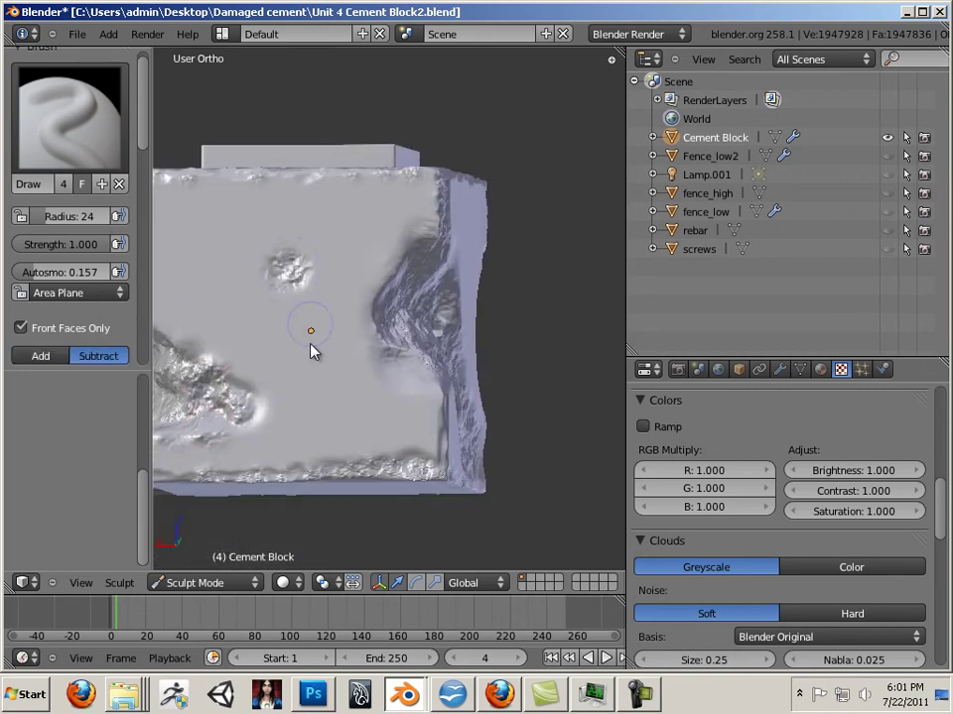
mouse_move(477, 419)
middle_mouse_down()
mouse_move(404, 446)
mouse_move(309, 414)
middle_mouse_up()
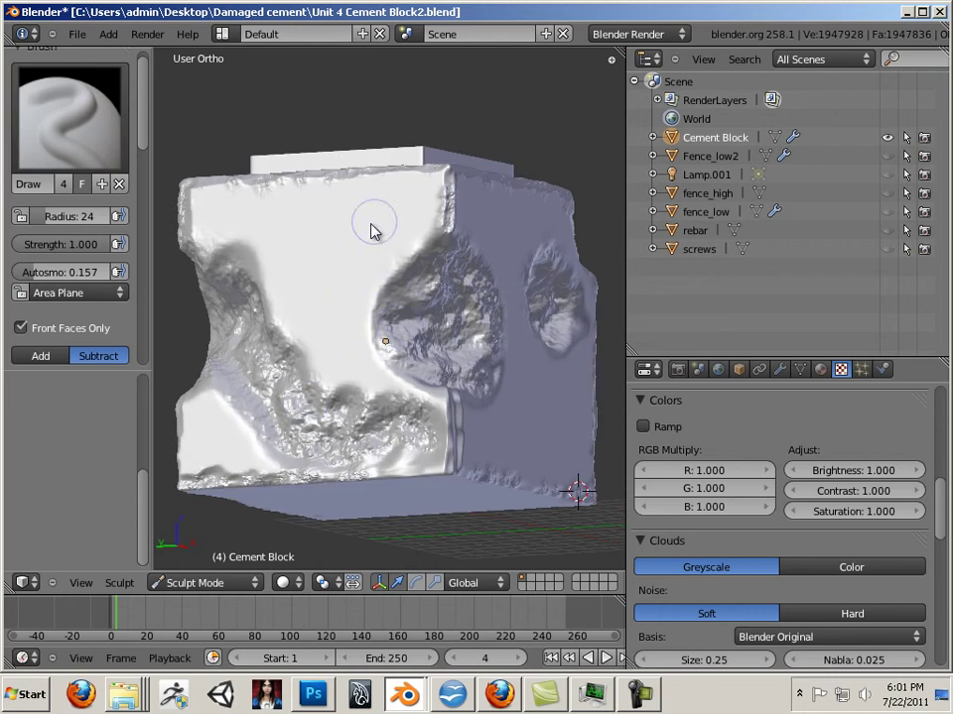
left_click(357, 229)
Carve rough chips along the bottom edge of the round-dent face and up the short vertical edge below the large dent.
mouse_move(563, 230)
middle_mouse_down()
mouse_move(521, 191)
mouse_move(436, 223)
mouse_move(479, 480)
middle_mouse_up()
left_click(488, 493)
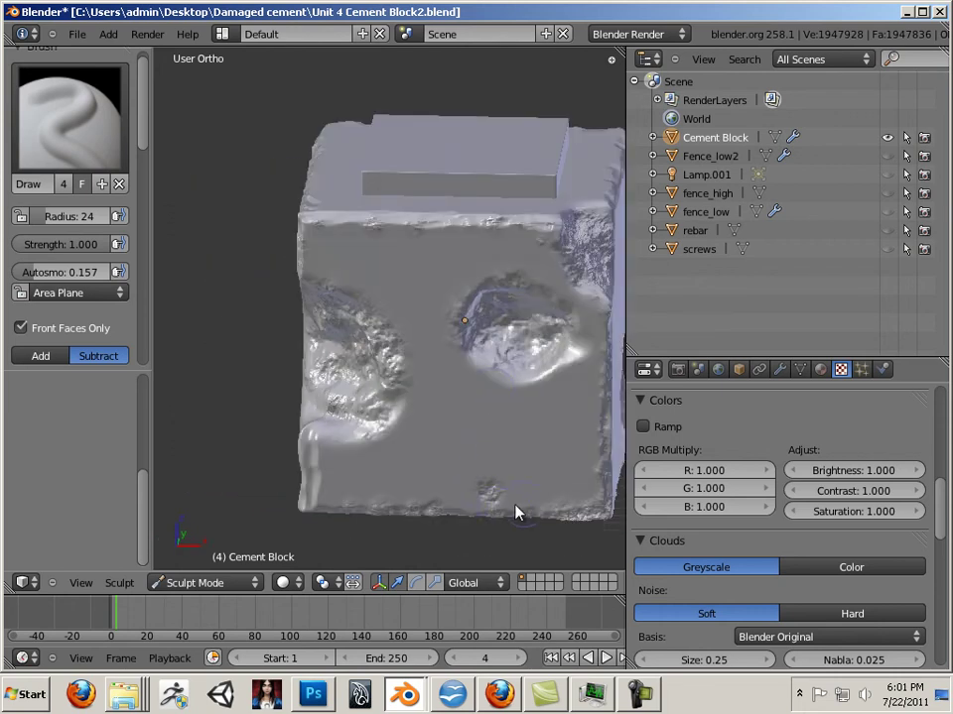
mouse_move(516, 513)
left_mouse_down()
mouse_move(538, 491)
mouse_move(546, 523)
mouse_move(488, 493)
mouse_move(462, 516)
mouse_move(520, 503)
mouse_move(561, 510)
left_mouse_up()
mouse_move(452, 518)
left_mouse_down()
mouse_move(394, 499)
mouse_move(315, 511)
mouse_move(303, 504)
mouse_move(310, 477)
mouse_move(309, 507)
mouse_move(311, 477)
left_mouse_up()
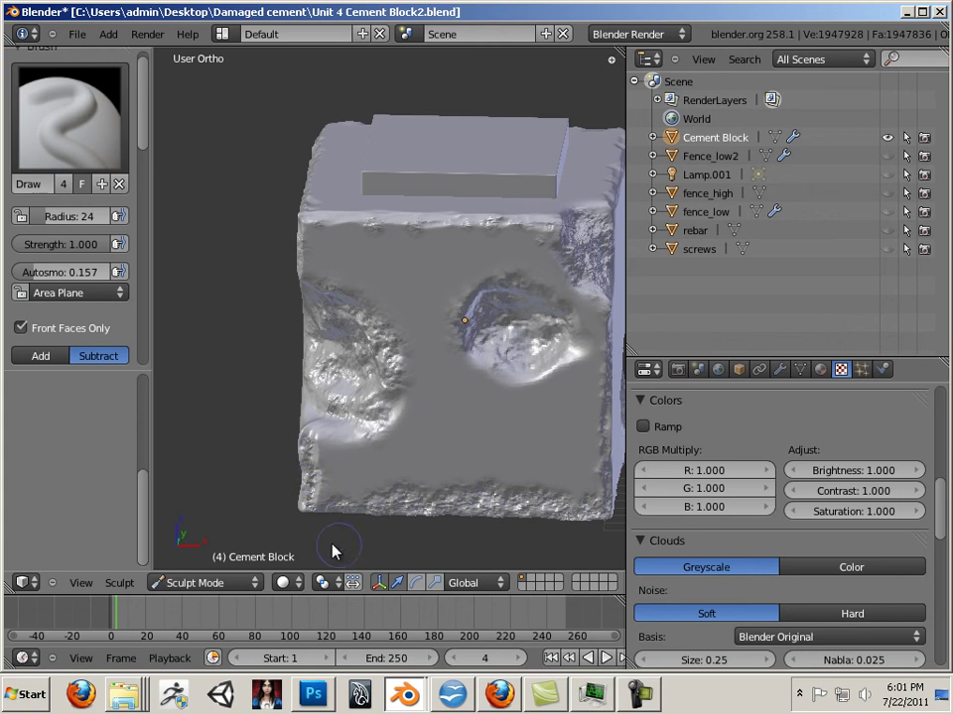
mouse_move(238, 487)
middle_mouse_down()
mouse_move(314, 497)
mouse_move(406, 436)
middle_mouse_up()
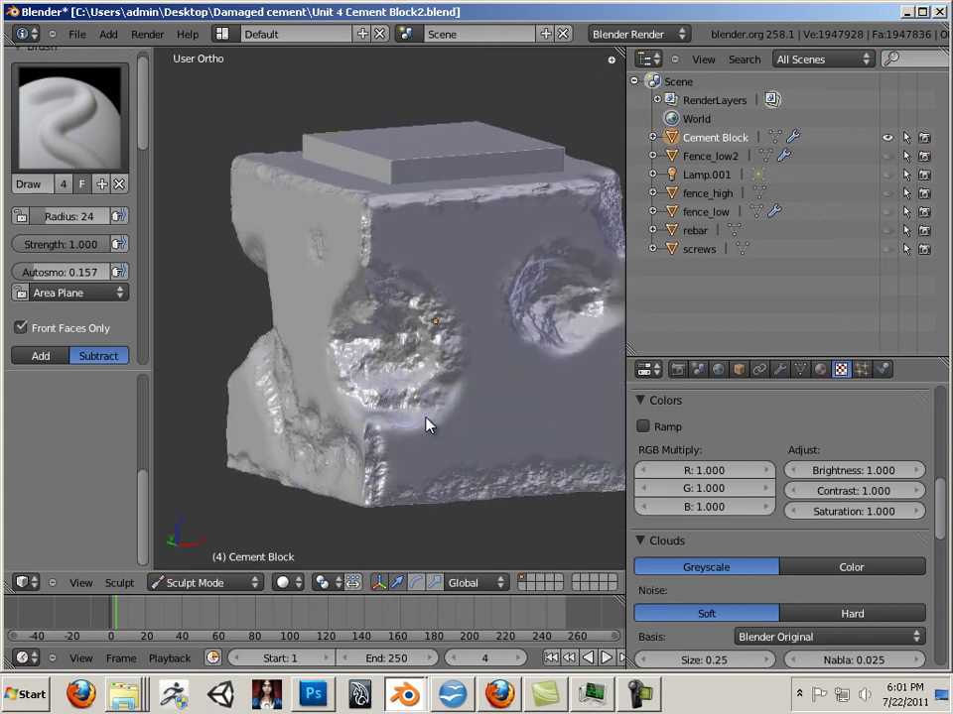
Switch the brush back to Add and roughen the top edge of the face between the chipped corner and the base gouge.
mouse_move(279, 517)
middle_mouse_down()
mouse_move(434, 500)
mouse_move(533, 502)
mouse_move(12, 501)
mouse_move(170, 446)
middle_mouse_up()
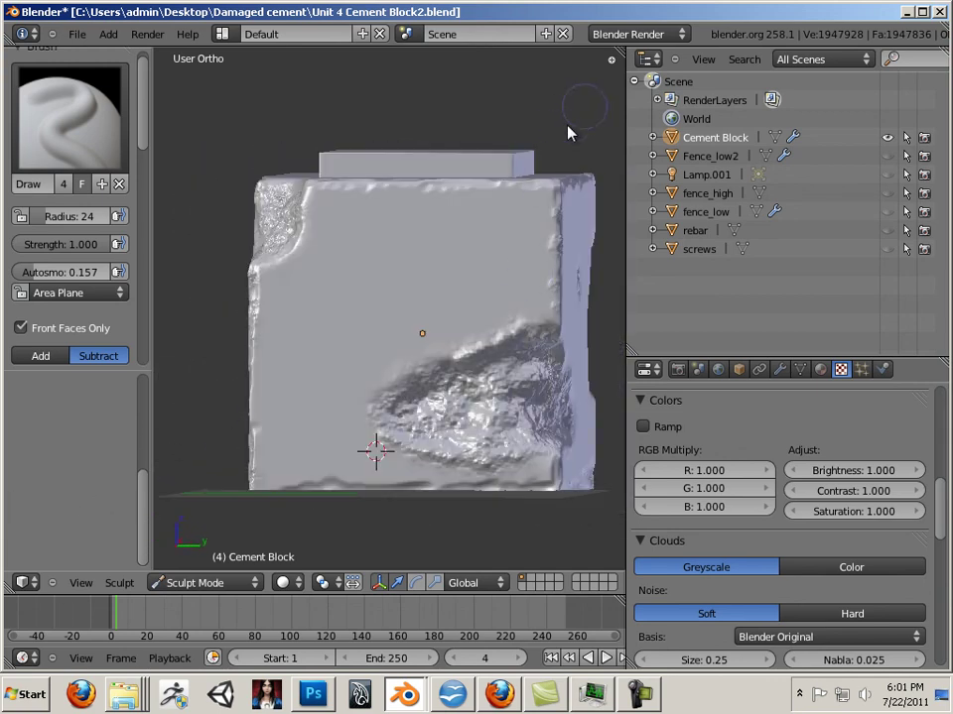
middle_click_drag(568, 132, 548, 169)
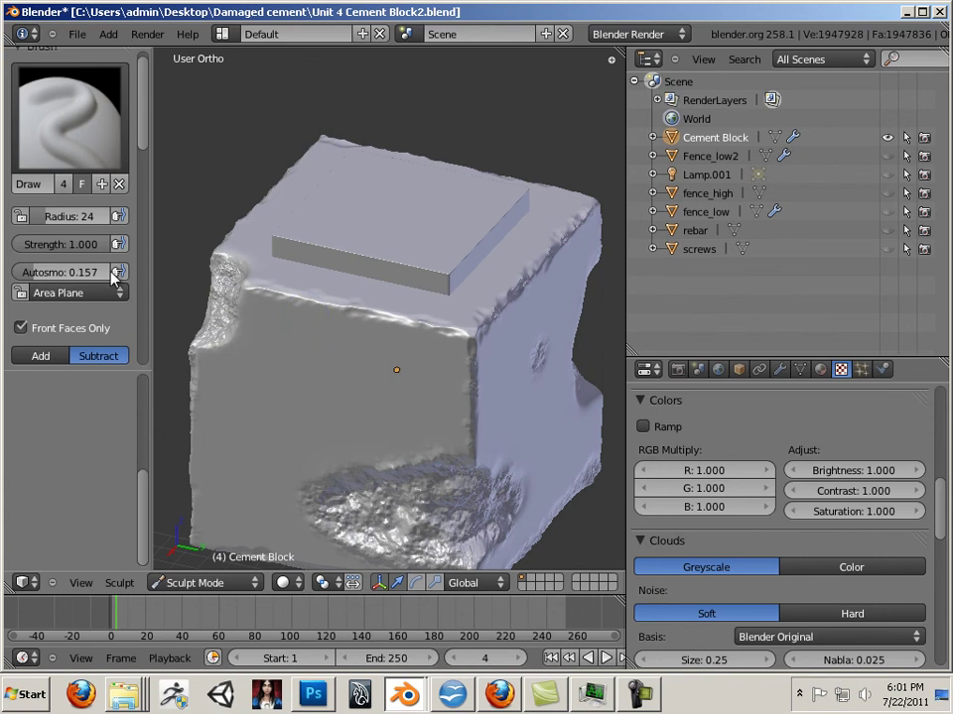
left_click(41, 355)
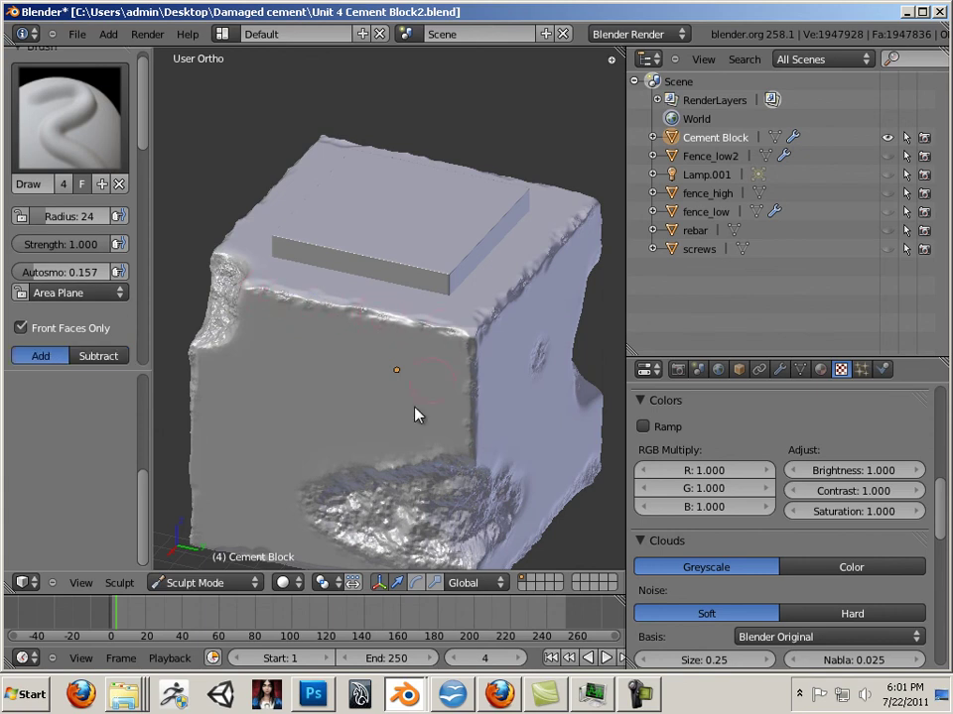
middle_click_drag(219, 192, 305, 109)
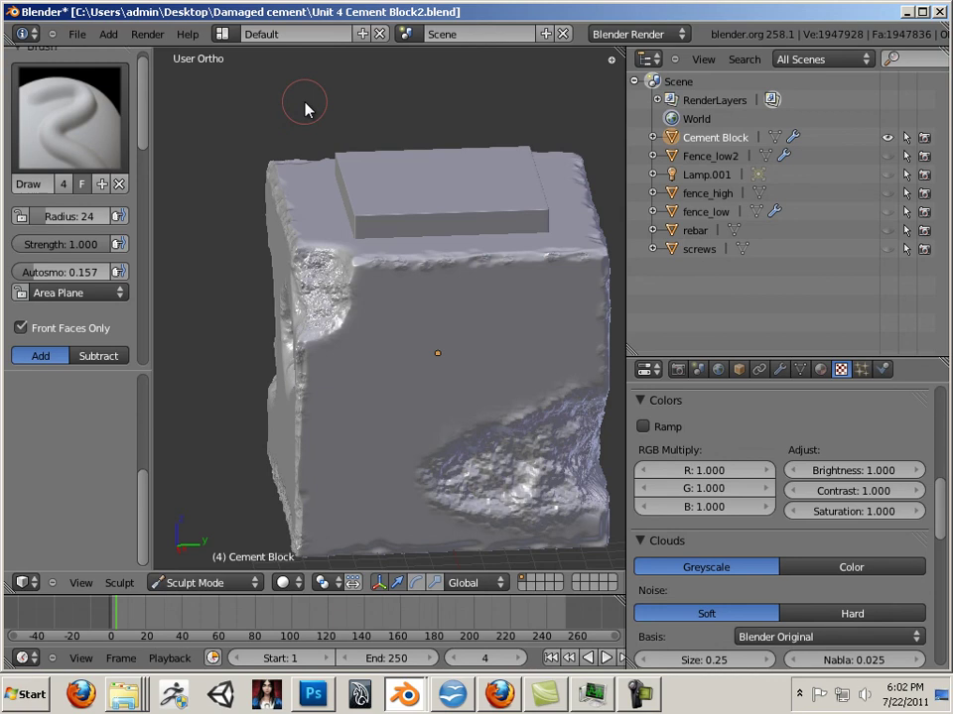
scroll(333, 266, "down", 4)
mouse_move(311, 316)
middle_mouse_down()
mouse_move(500, 277)
mouse_move(521, 324)
mouse_move(593, 317)
mouse_move(268, 302)
mouse_move(296, 306)
middle_mouse_up()
scroll(295, 306, "up", 4)
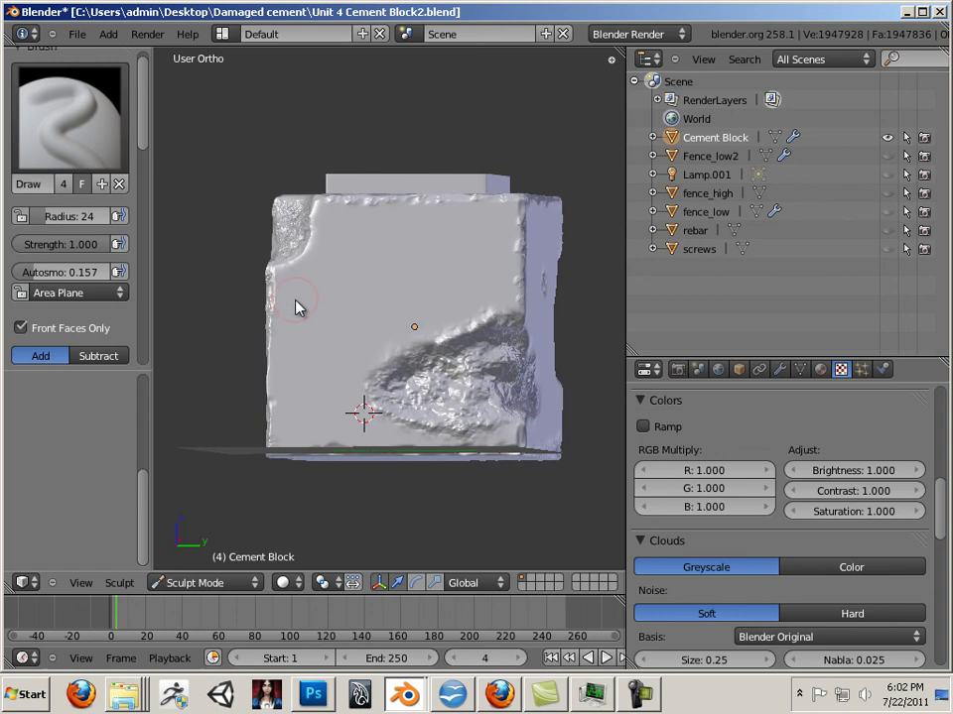